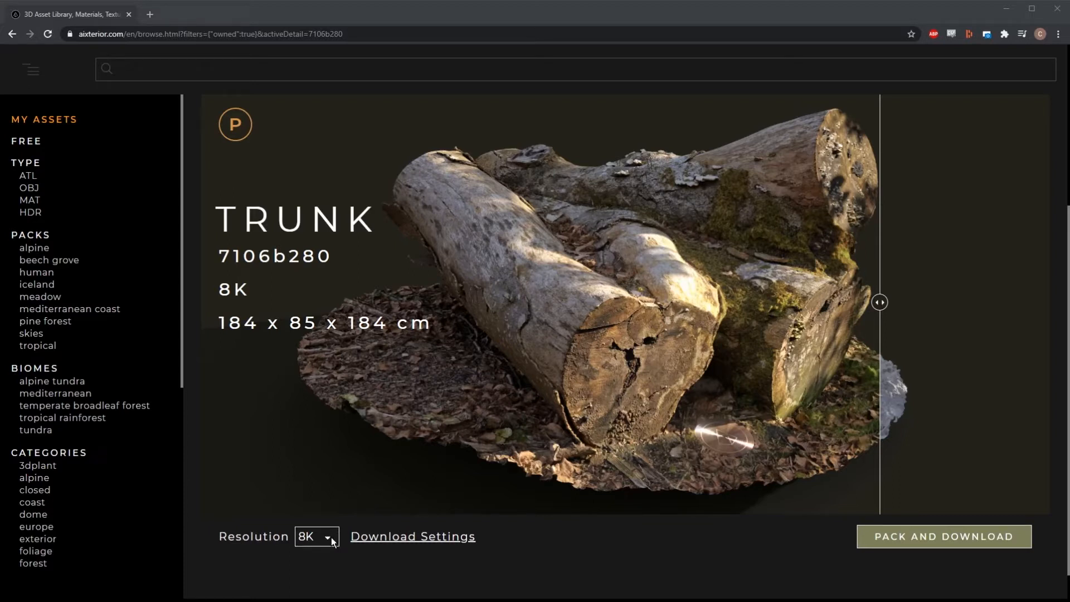
Download the 8K trunk with SDiv1 geometry and Albedo, Displacement 32bit, Roughness, Vegetation and Normal High maps, excluding AO, Normals LODs and all previews.
left_click(357, 537)
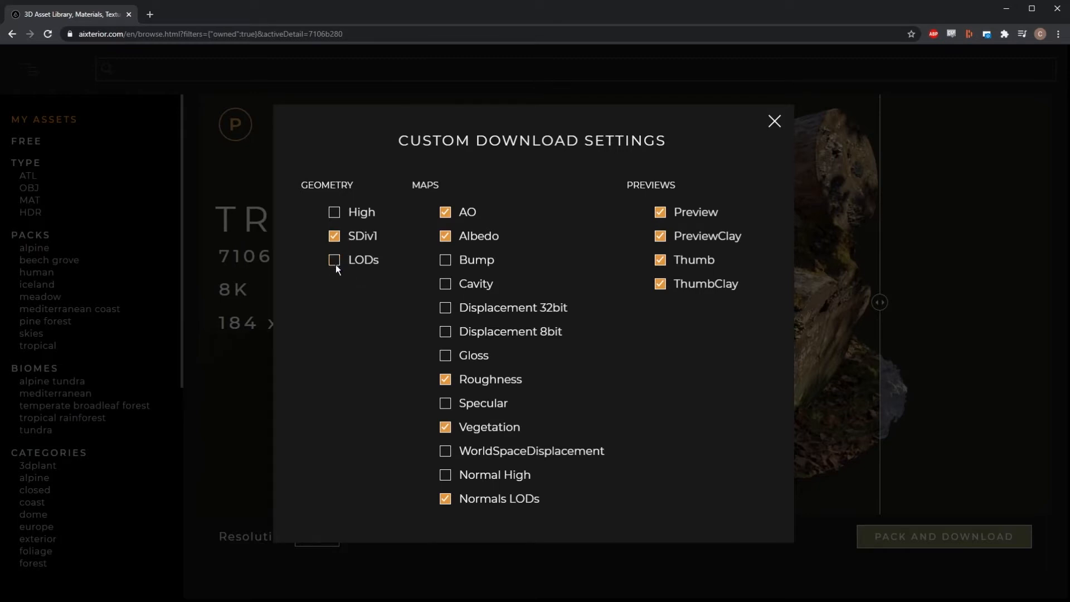
left_click(446, 212)
left_click(444, 307)
left_click(445, 500)
left_click(661, 212)
left_click(661, 236)
left_click(660, 260)
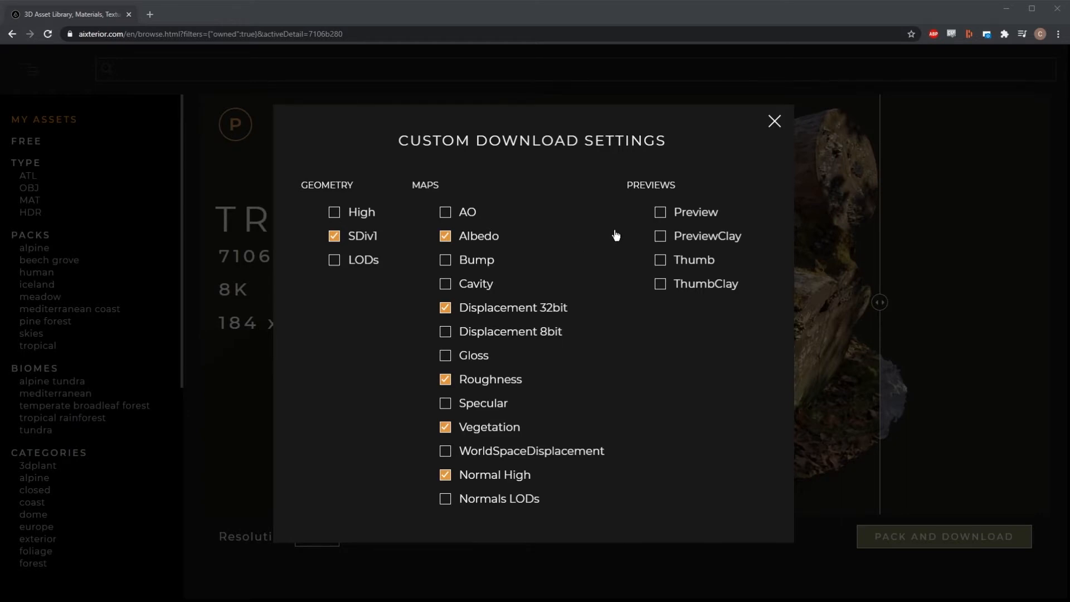
left_click(772, 128)
left_click(887, 536)
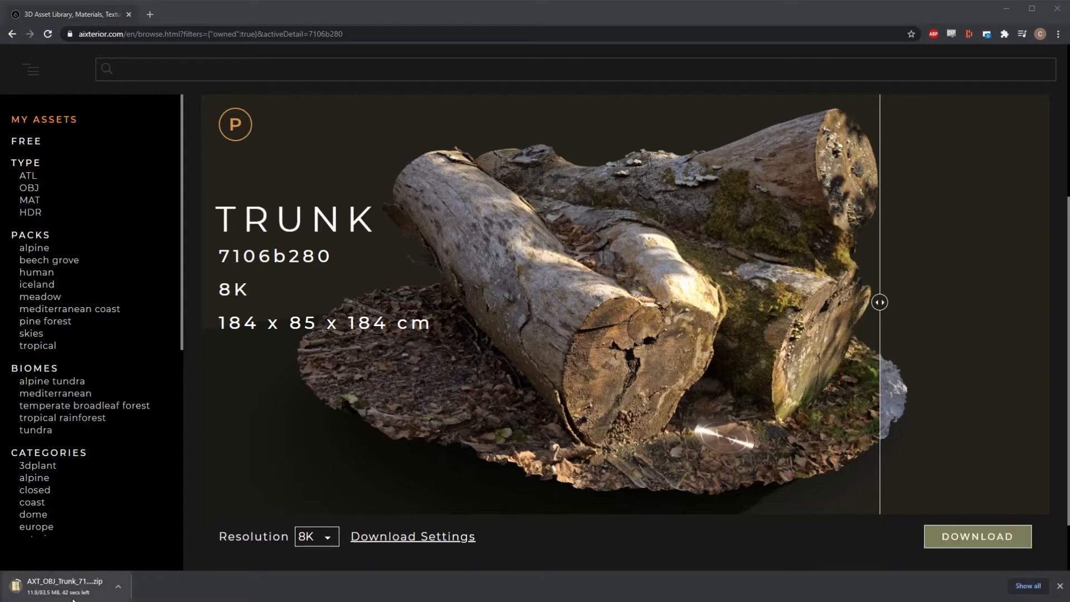
Return to the owned assets and open the Valley Place HDR asset's details with its download options.
scroll(641, 387, "up", 4)
left_click(605, 223)
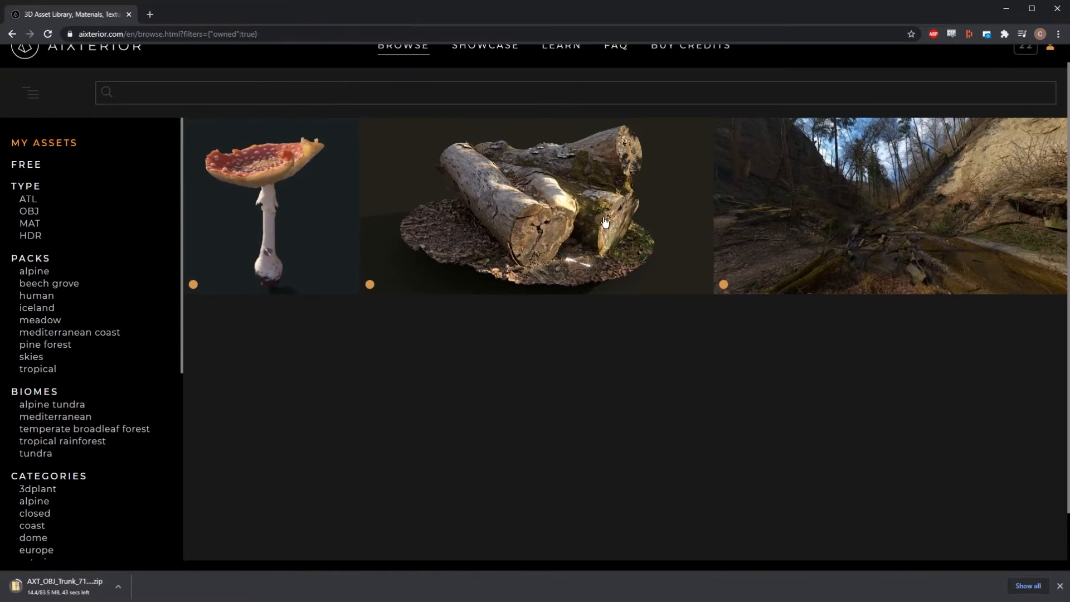
left_click(825, 200)
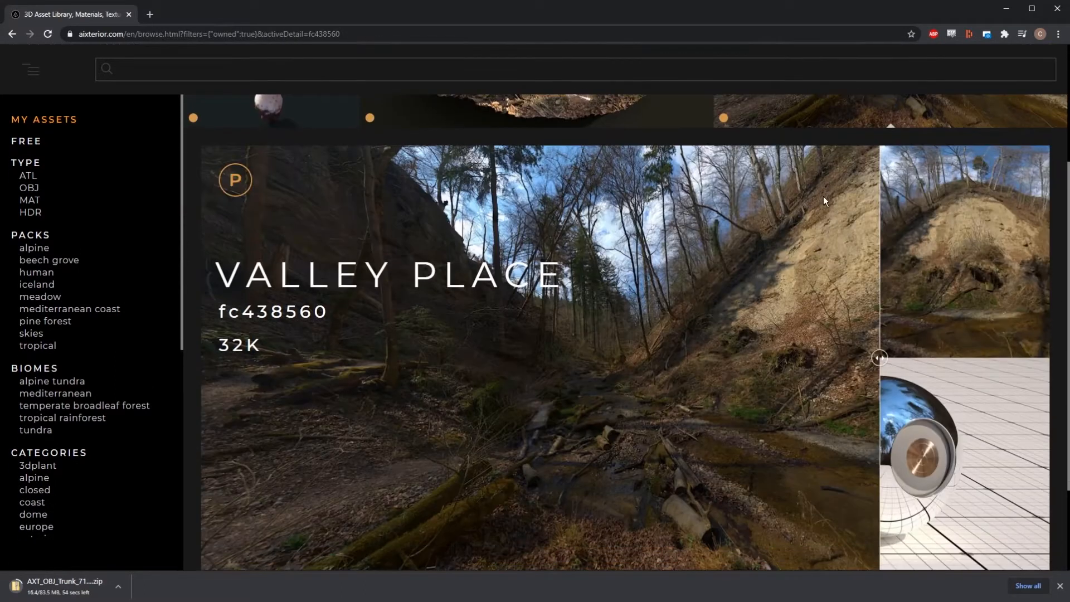
scroll(772, 221, "down", 2)
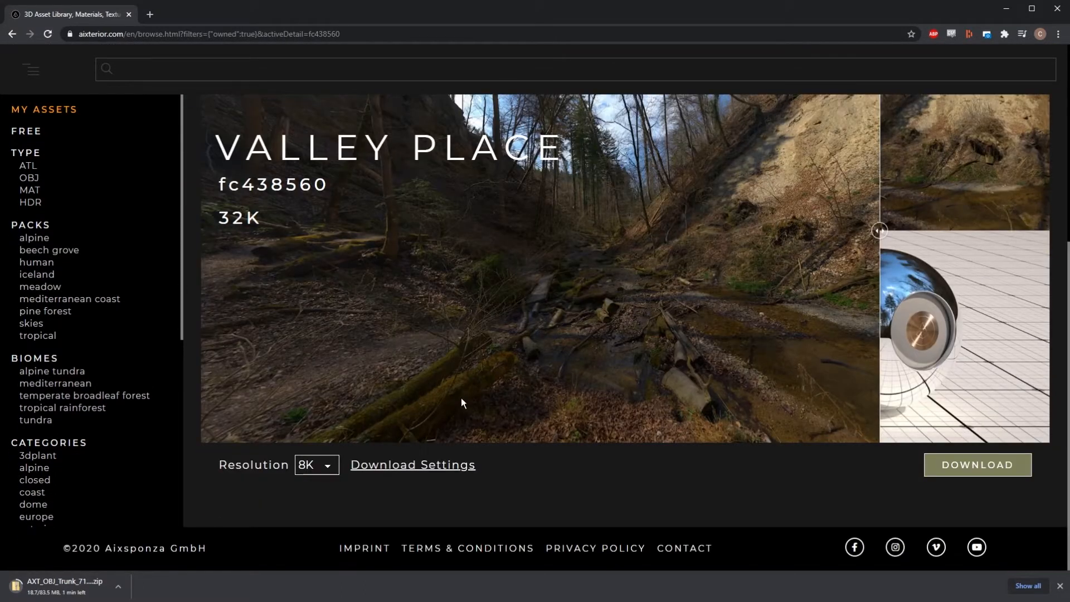
scroll(529, 384, "up", 2)
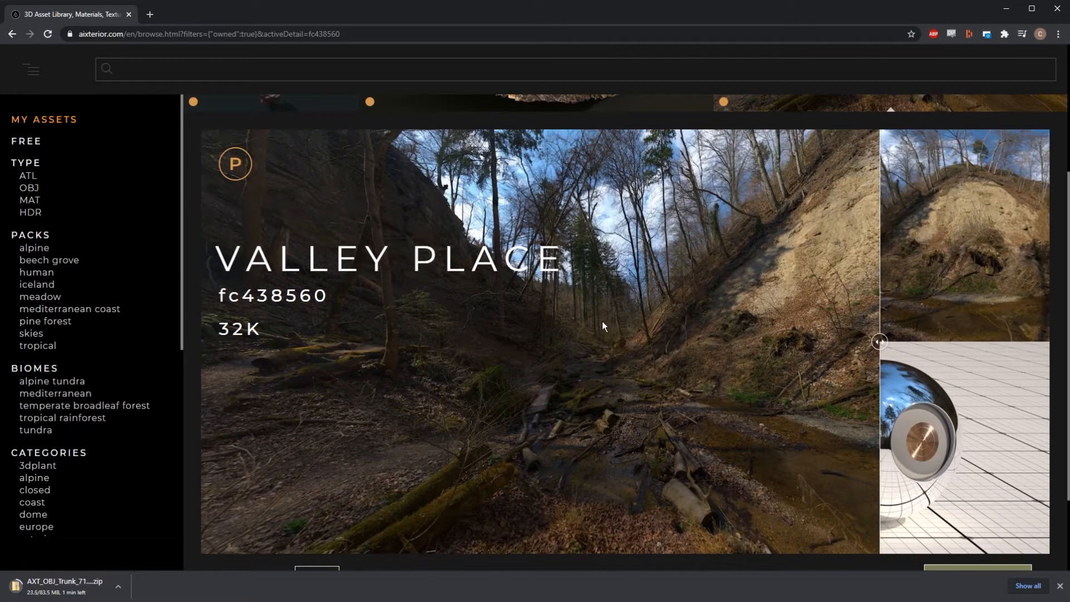
scroll(533, 347, "down", 2)
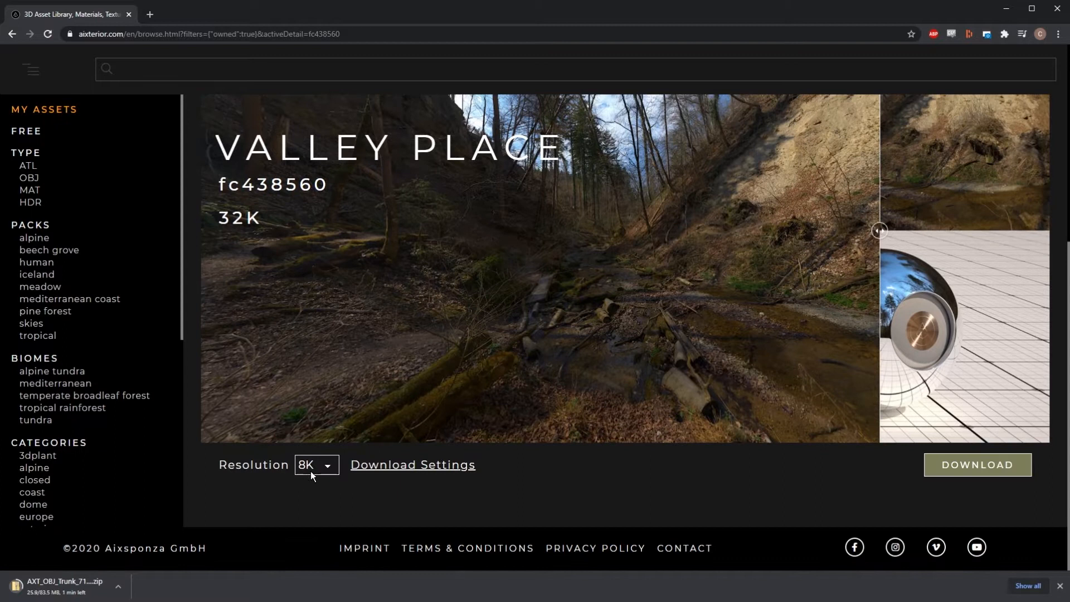
Download the Valley Place HDR at 8K with only the Color map, excluding all four preview images.
left_click(312, 472)
left_click(327, 472)
left_click(399, 466)
left_click(542, 304)
left_click(541, 328)
left_click(541, 352)
left_click(542, 375)
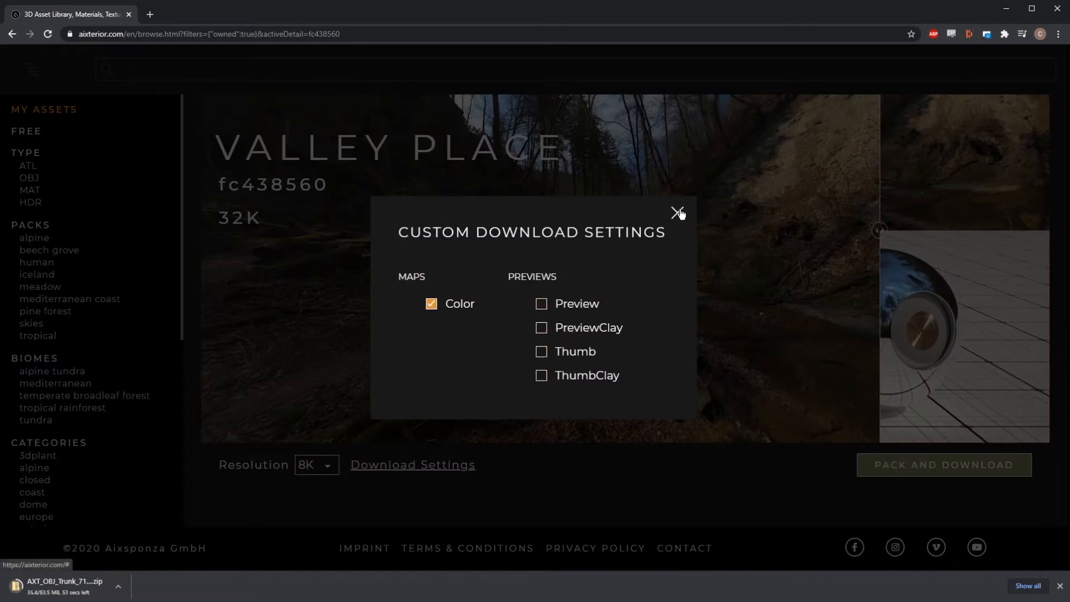
left_click(678, 212)
left_click(890, 465)
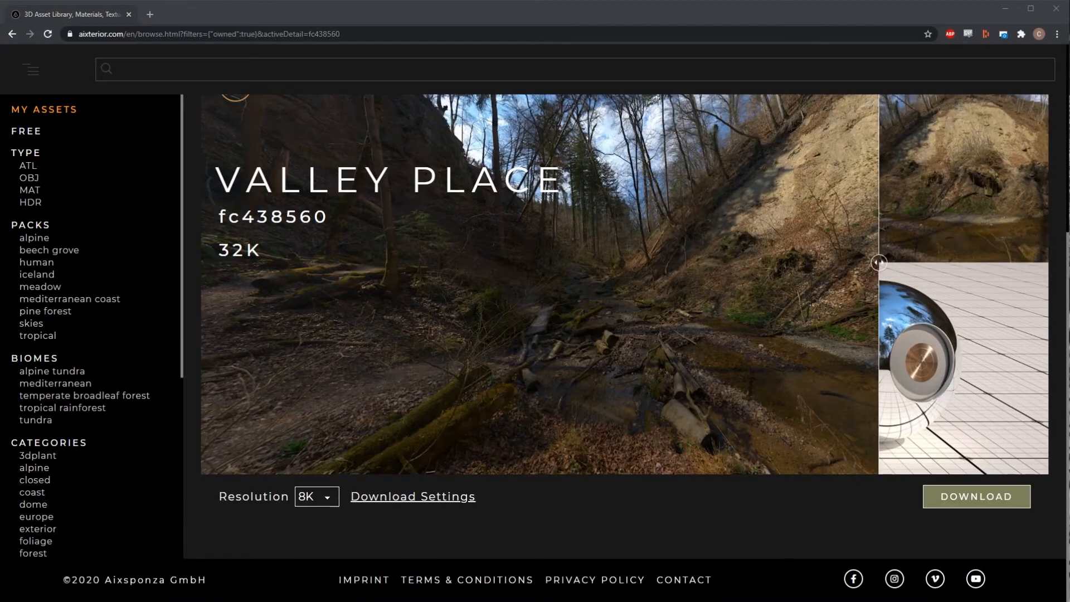
left_click_drag(1069, 81, 251, 65)
left_click_drag(1069, 63, 1069, 115)
left_click_drag(315, 67, 1069, 128)
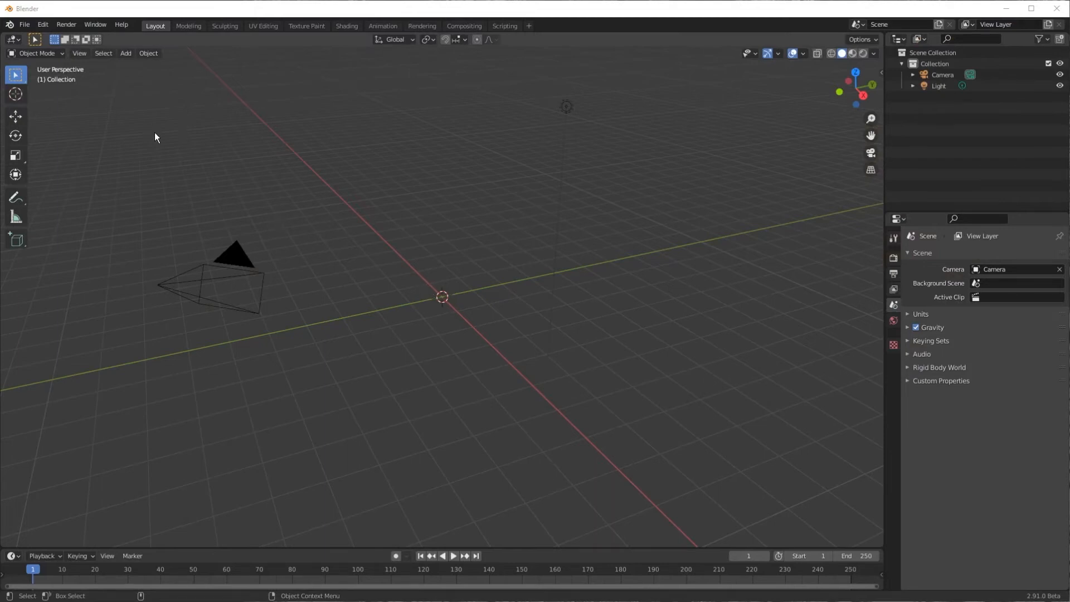
Copy the path of the Trunk_7106b280 folder in File Explorer and return to Blender.
left_click_drag(1069, 64, 306, 78)
left_click(343, 160)
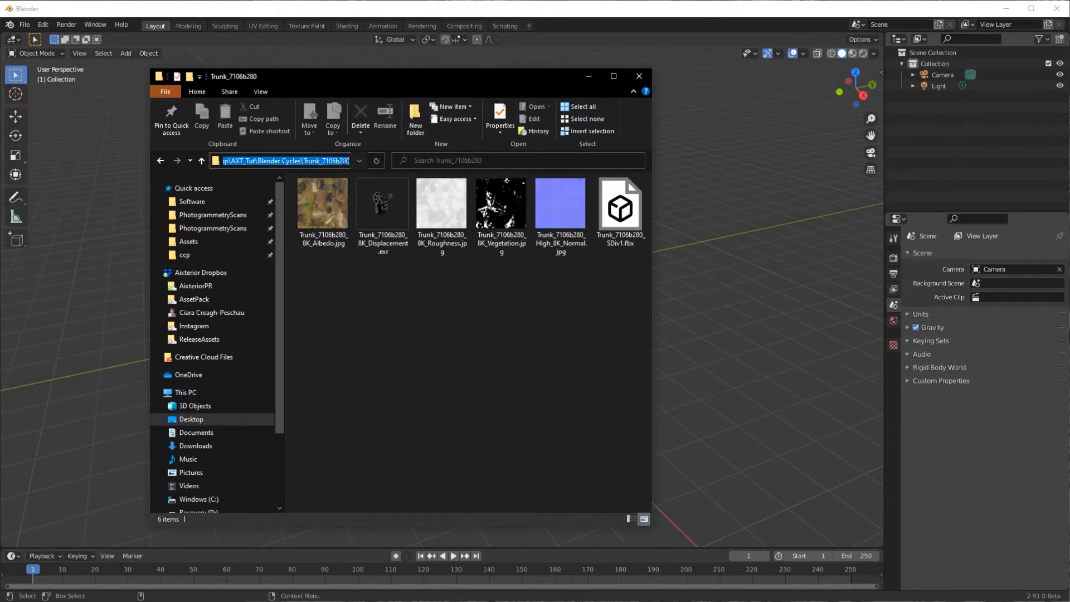
left_click(588, 76)
Import the FBX model Trunk_7106b280_SDiv1.fbx from the copied Trunk_7106b280 folder path.
left_click(24, 24)
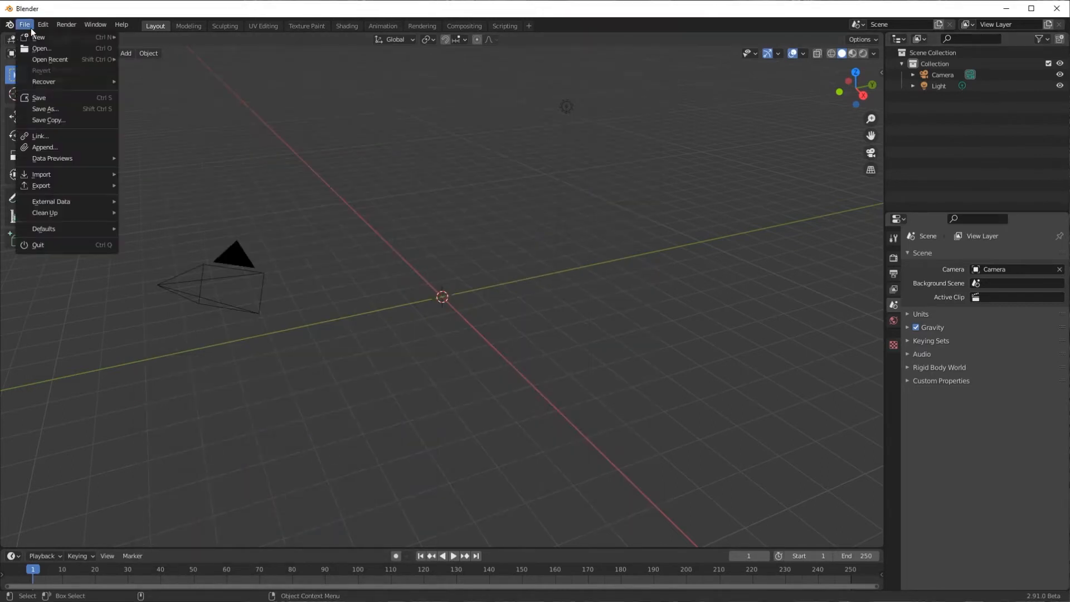
mouse_move(48, 174)
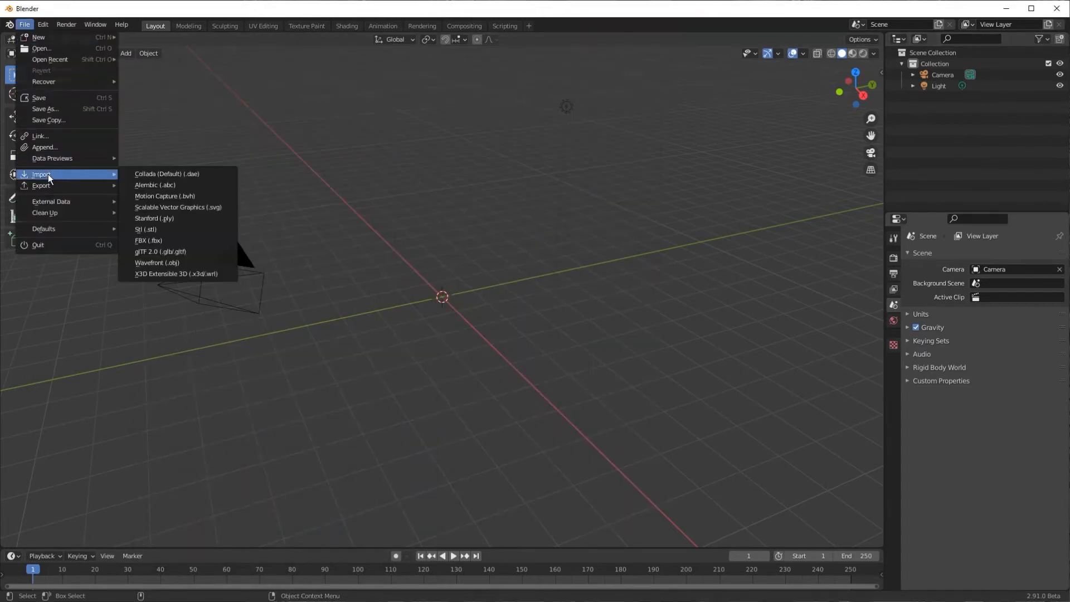
left_click(176, 237)
left_click(568, 169)
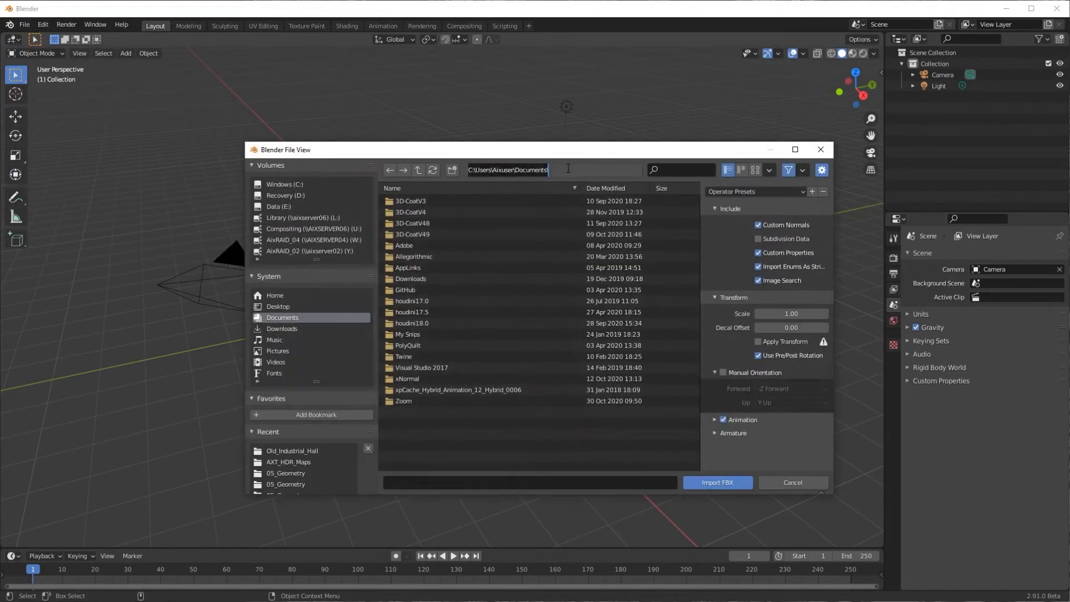
type("C:\\Users\\Aixuser\\Desktop\\AXT_Tut\\Blender Cycles\\Trunk_7106b280")
key("Return")
left_click(478, 202)
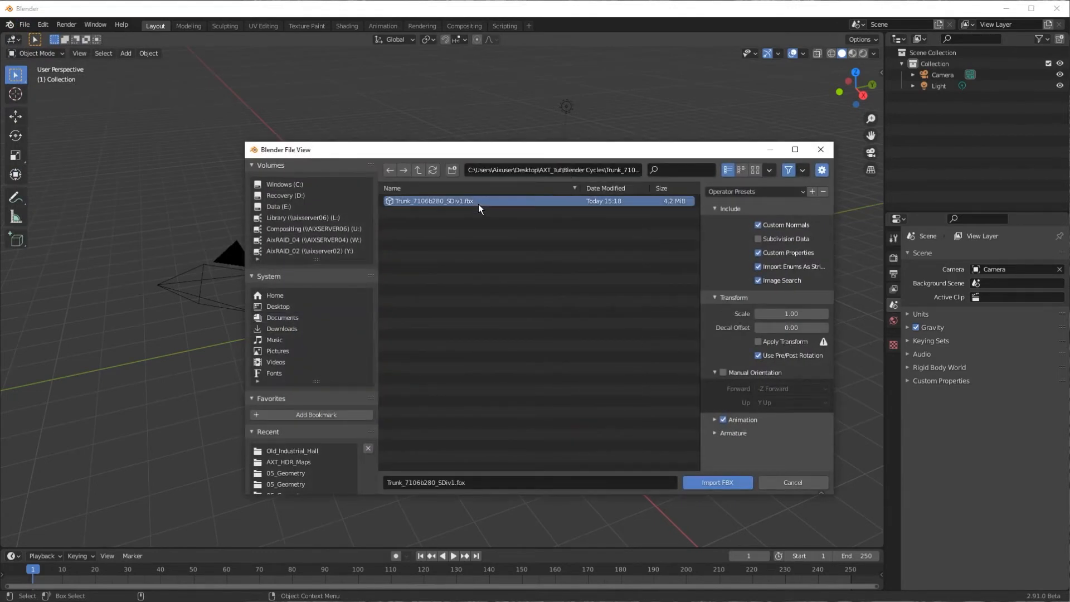
left_click(706, 484)
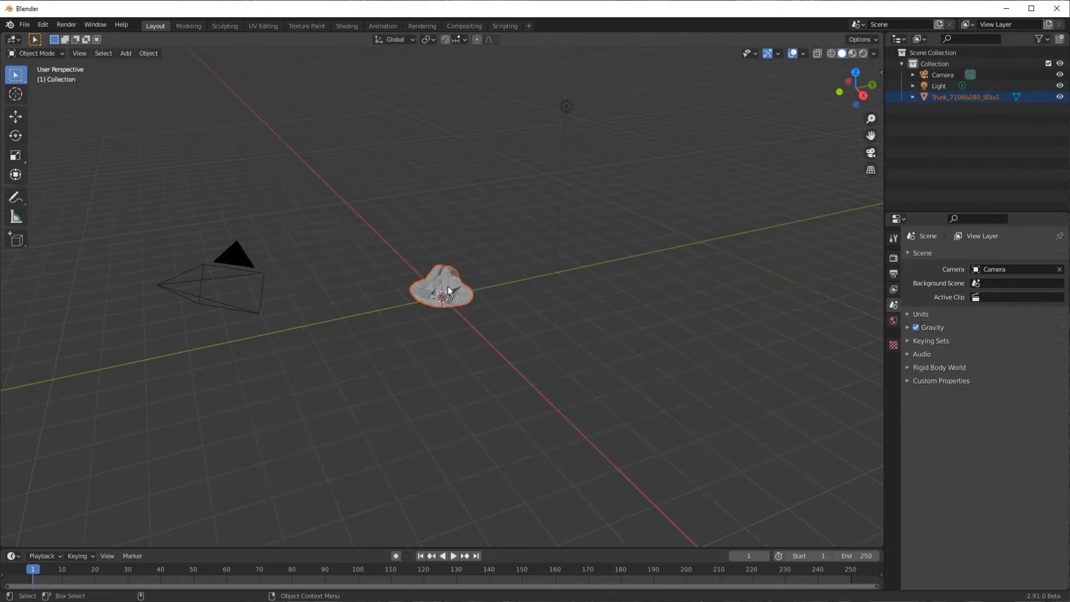
Frame and select the imported trunk, and show its transform values to check scale and dimensions.
key("KP_Decimal")
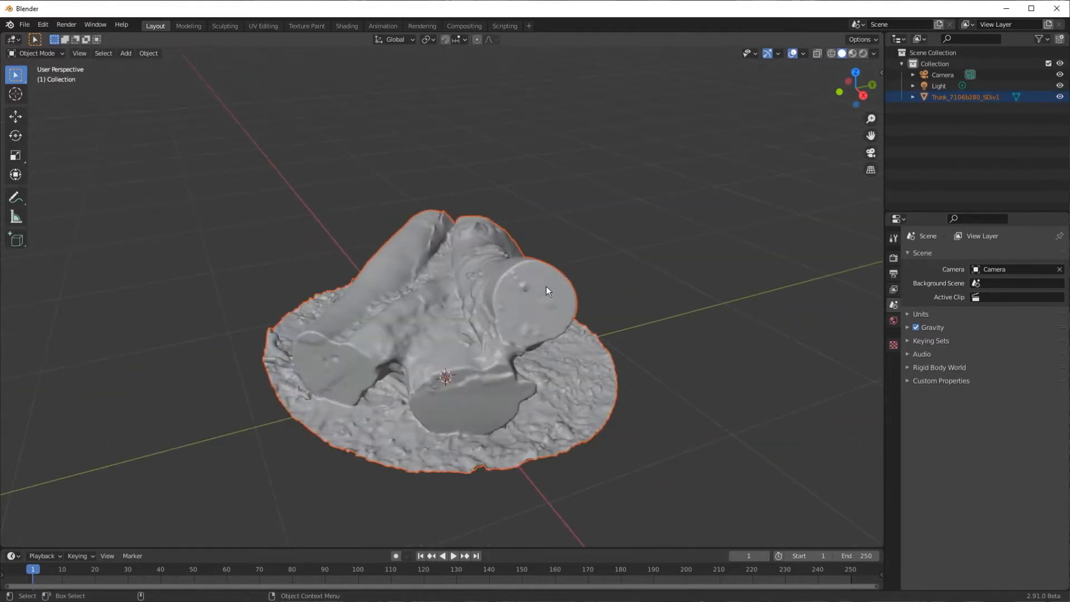
left_click(487, 317)
key("n")
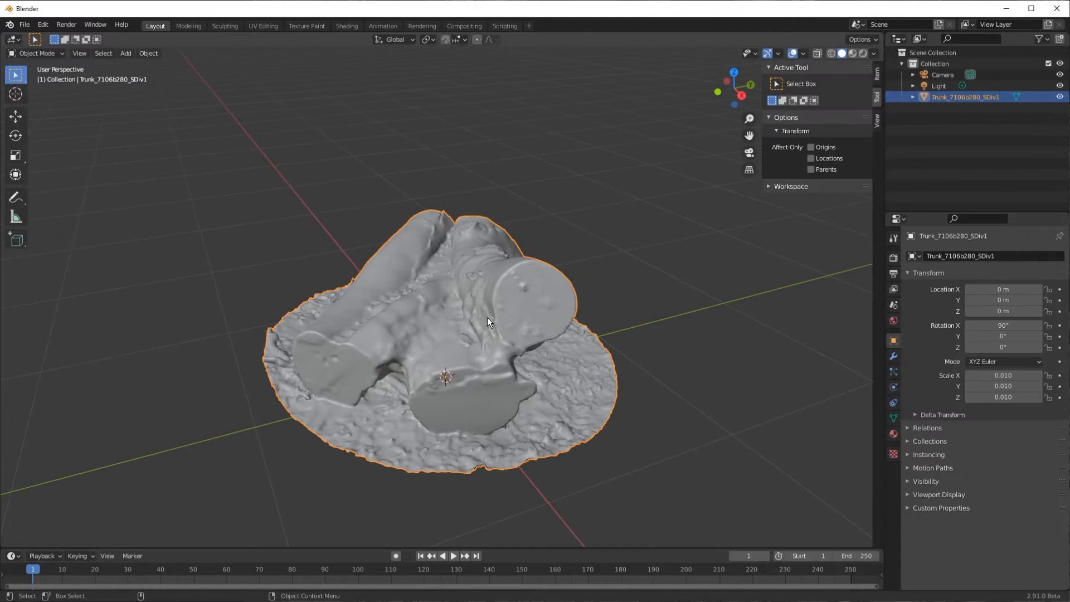
left_click(878, 73)
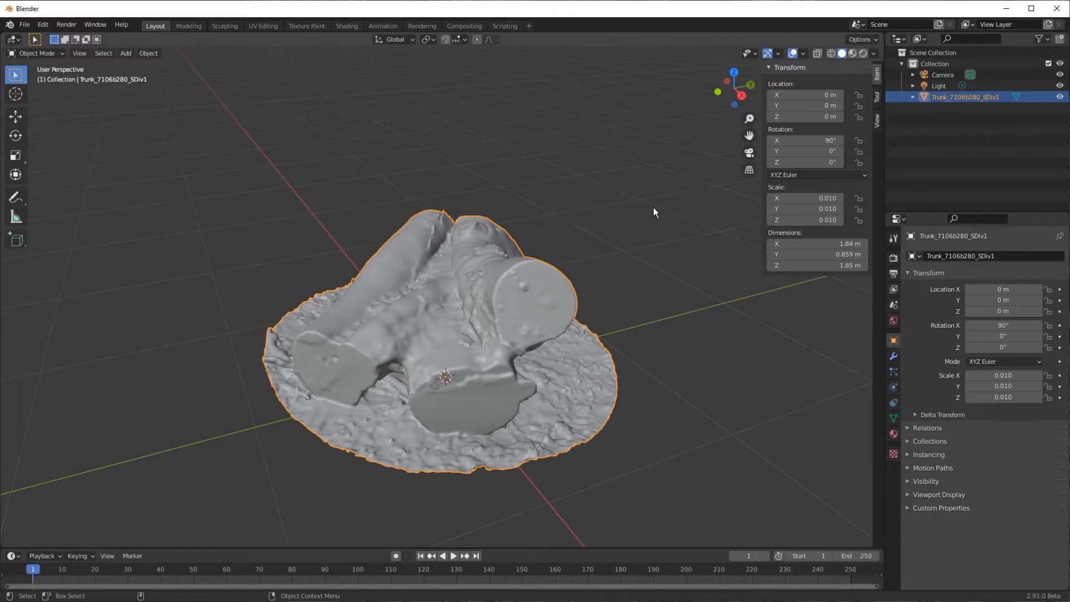
key("n")
key("n")
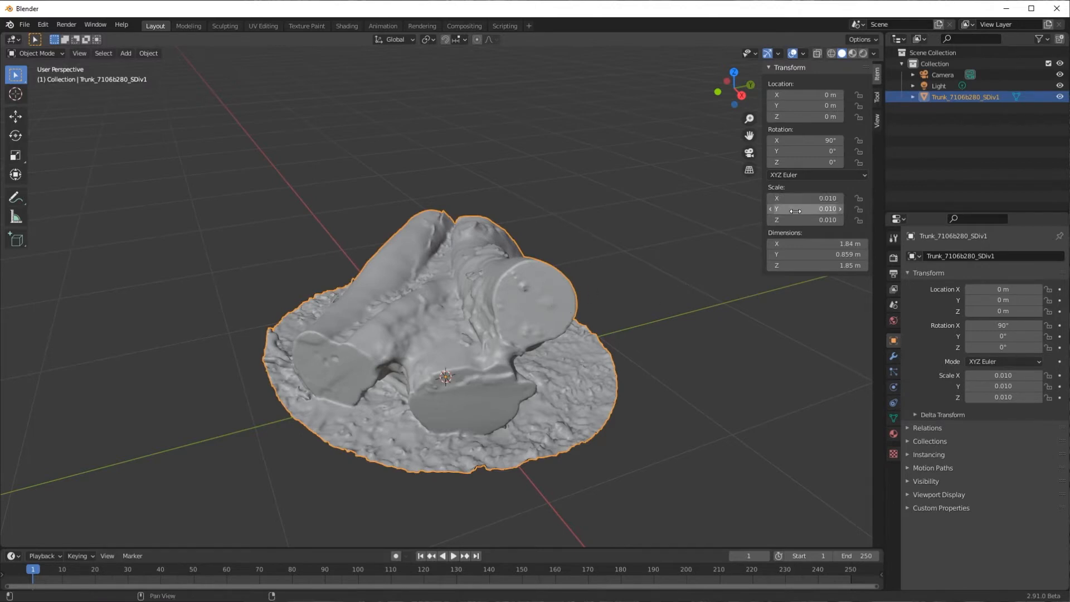
Apply the trunk object's scale, then hide the transform values and deselect the trunk.
left_click(147, 53)
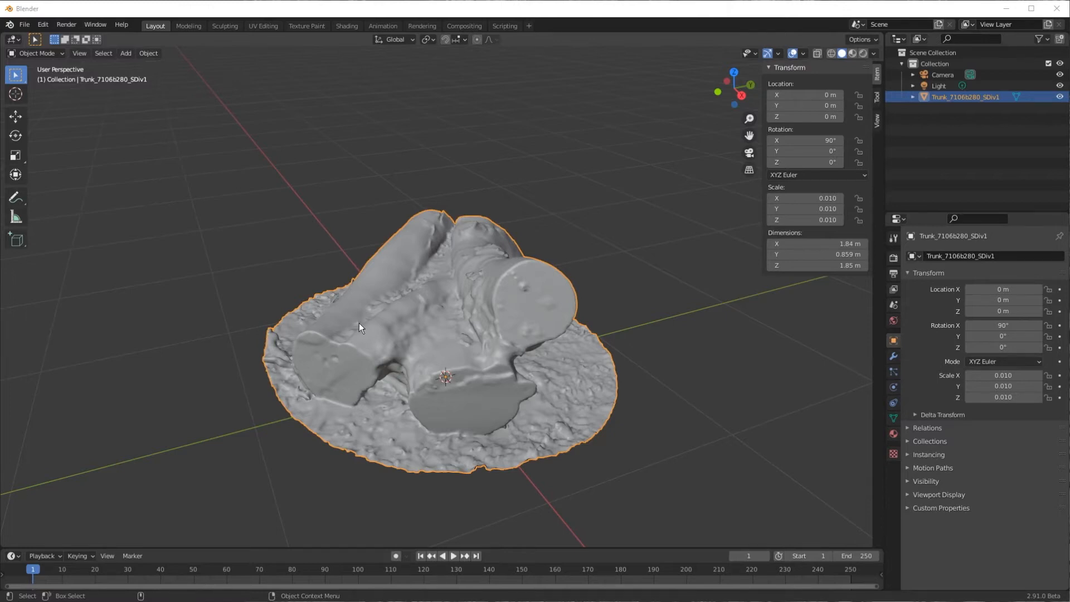
left_click(149, 53)
mouse_move(176, 109)
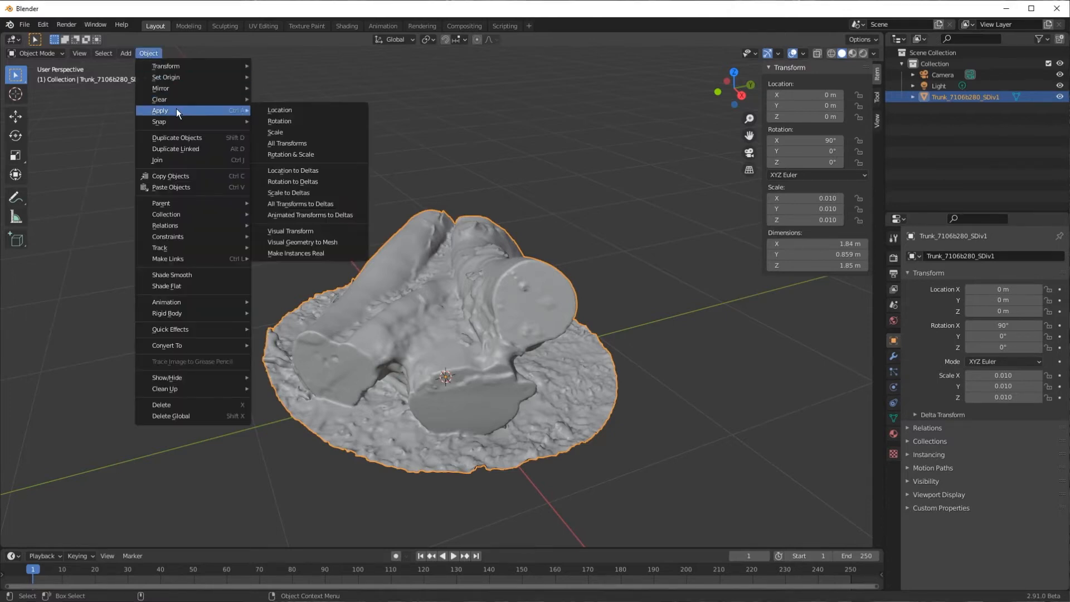
left_click(299, 133)
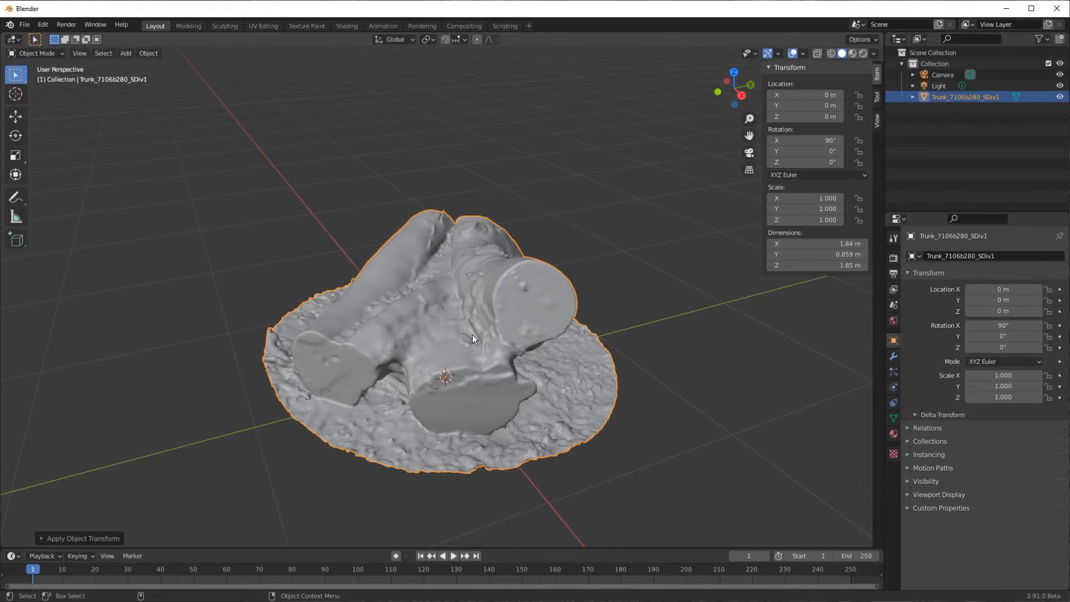
key("n")
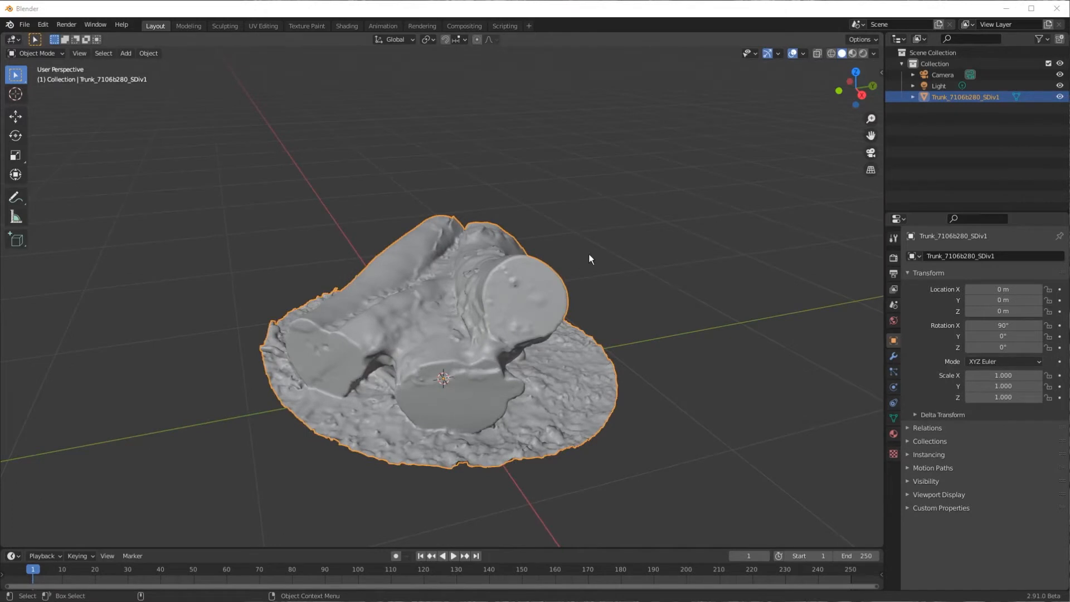
left_click(664, 207)
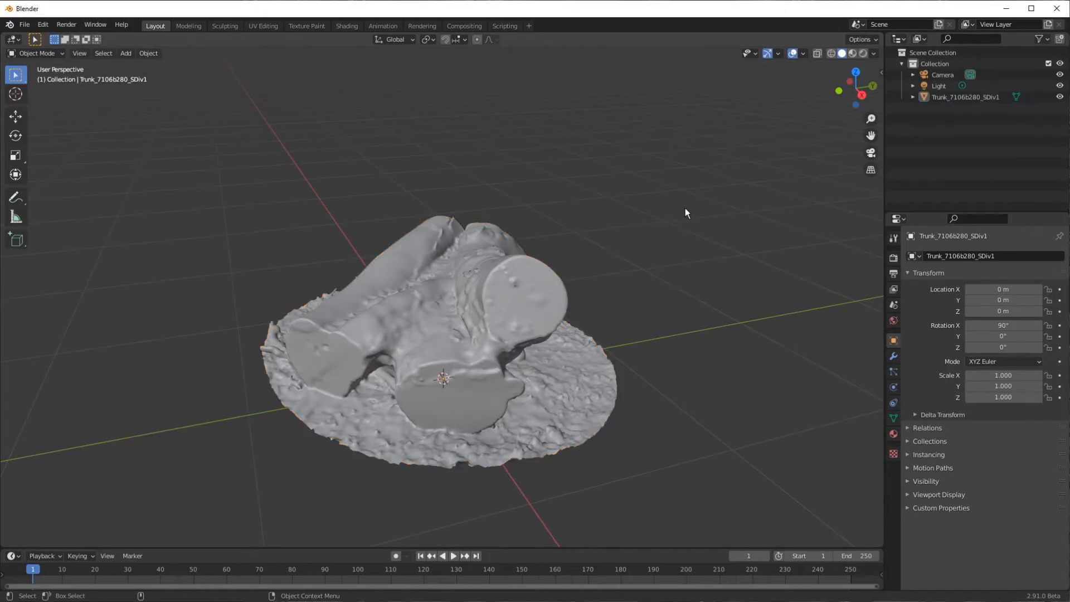
Split the 3D viewport into one large and two small areas, and show the camera view in the upper small one.
left_click_drag(883, 35, 334, 294)
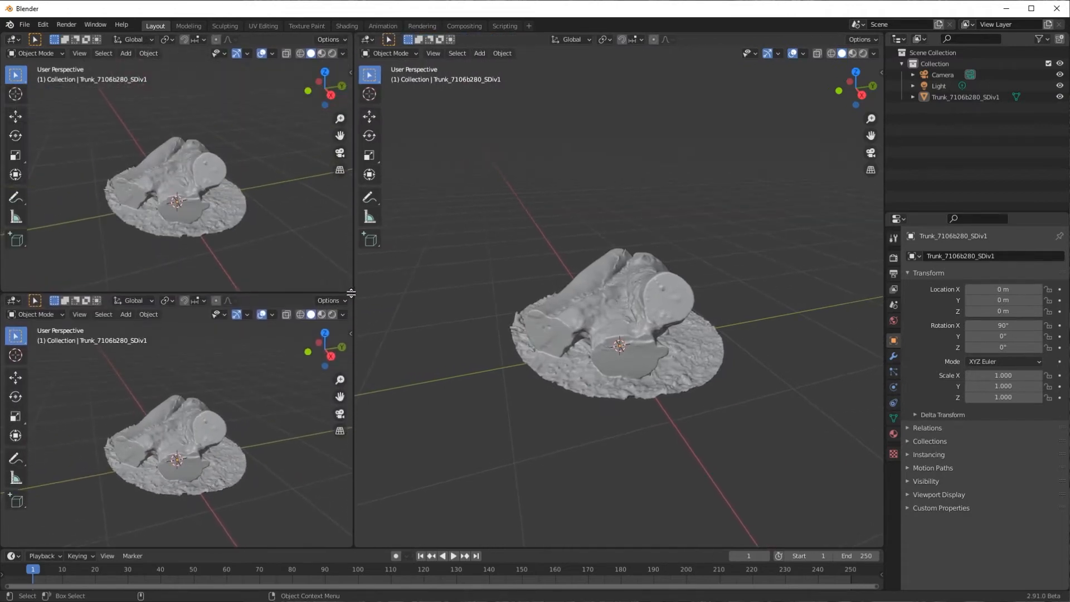
left_click(208, 209)
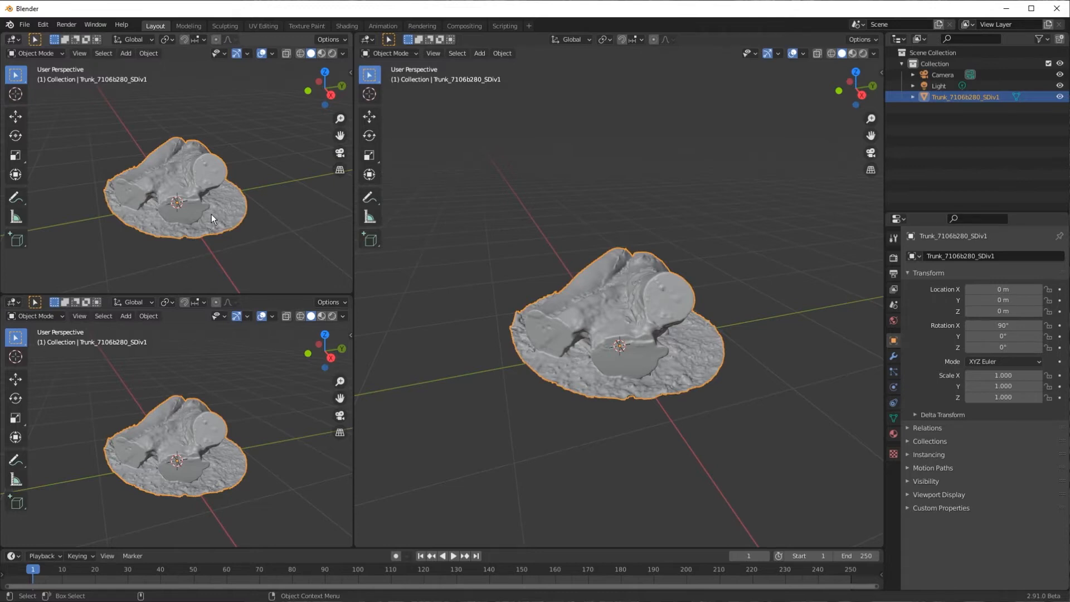
key("KP_0")
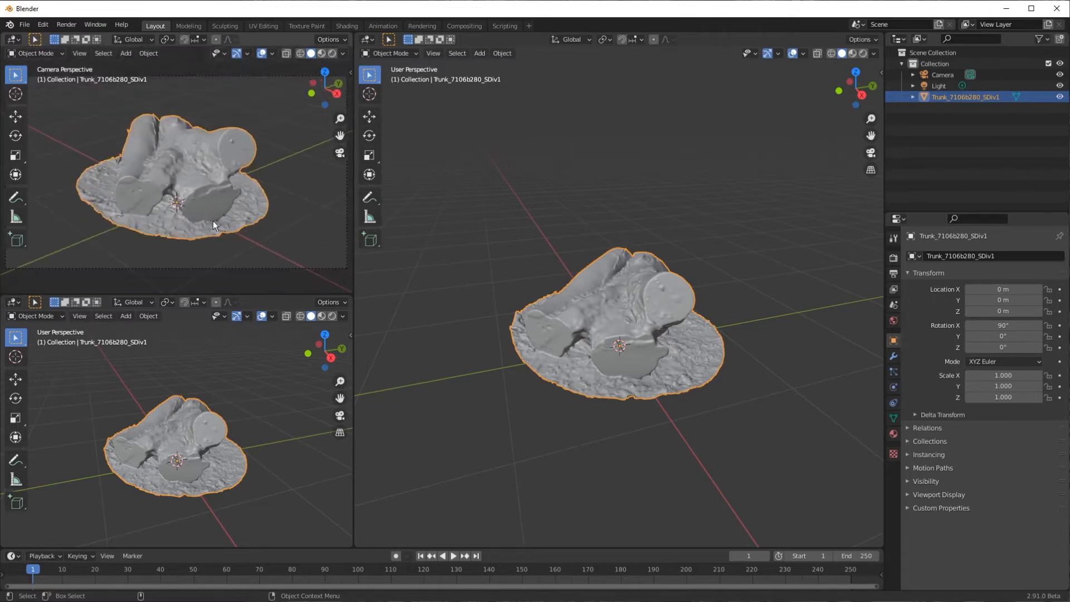
Change the large 3D viewport area into a Shader Editor.
mouse_move(246, 435)
middle_mouse_down()
mouse_move(205, 462)
mouse_move(233, 446)
middle_mouse_up()
left_click(368, 39)
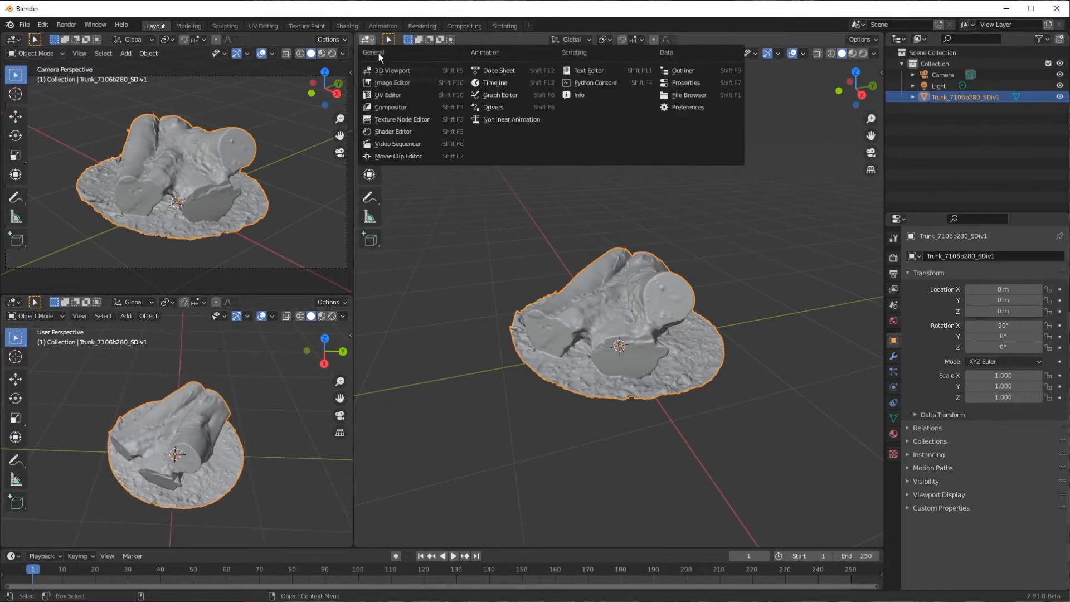
left_click(420, 131)
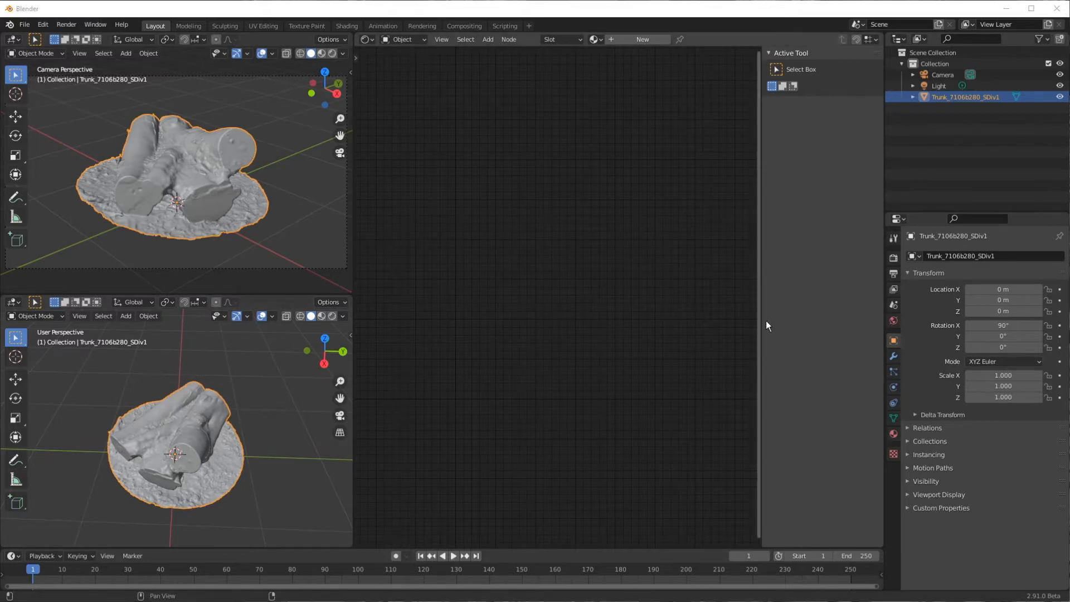
Set the render engine to Cycles with the Experimental feature set and GPU Compute as the device.
left_click(894, 256)
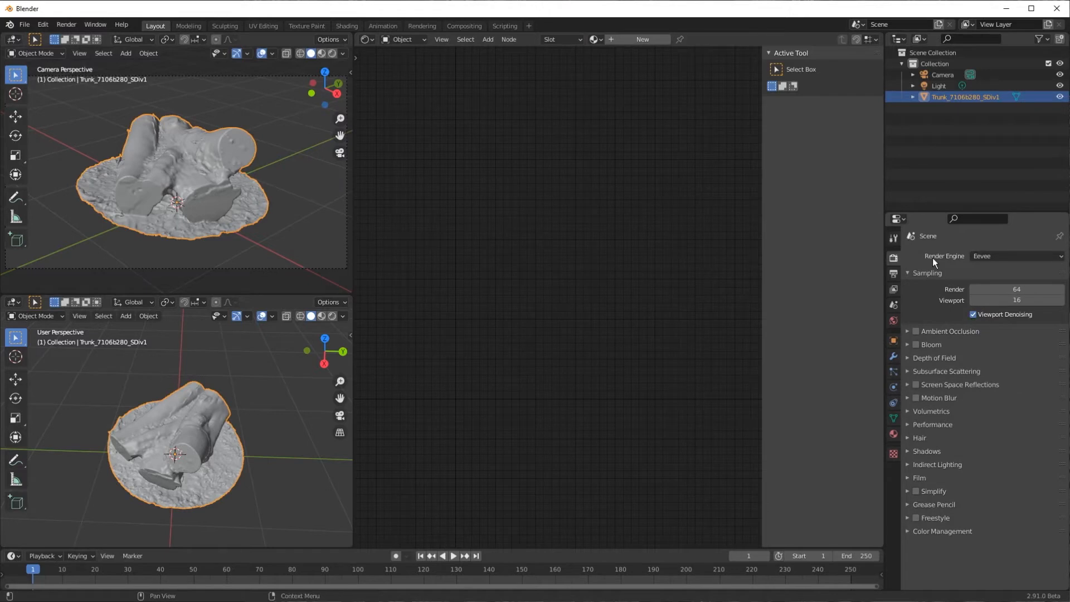
left_click(990, 255)
left_click(988, 294)
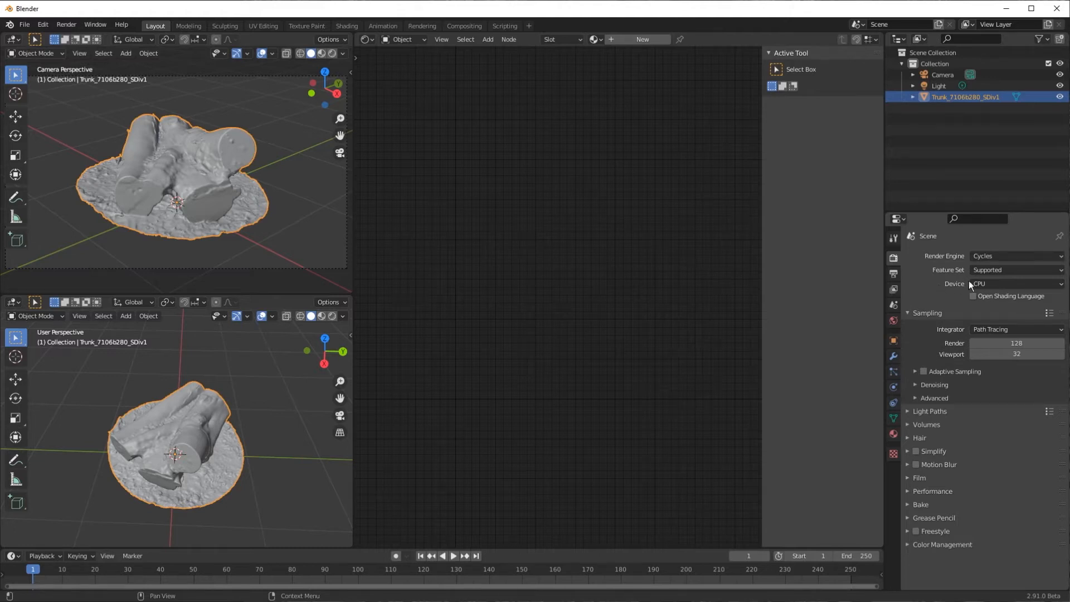
left_click(1002, 268)
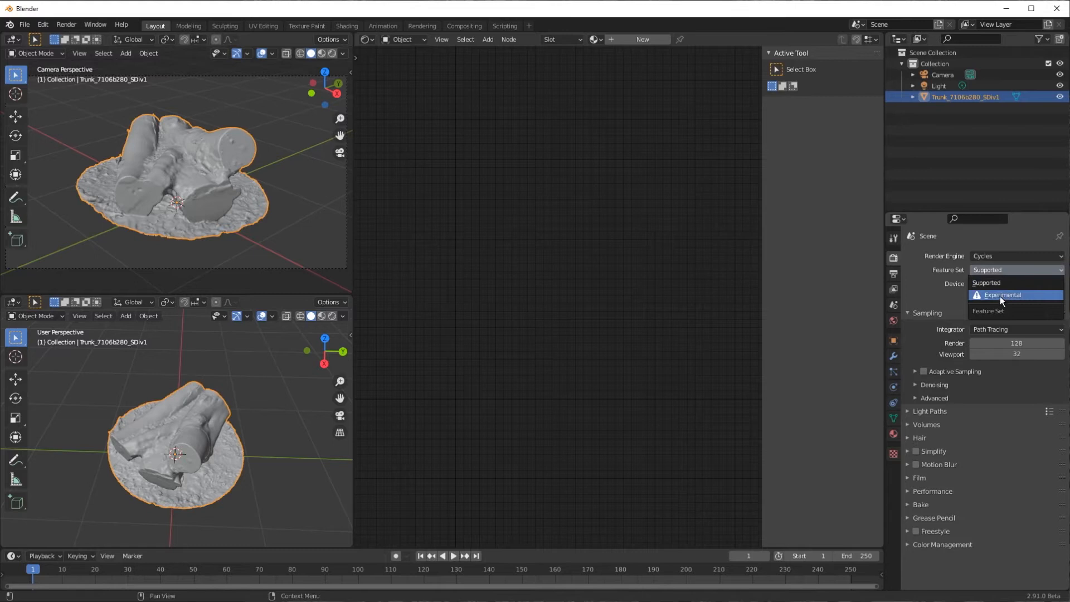
left_click(1002, 294)
left_click(998, 282)
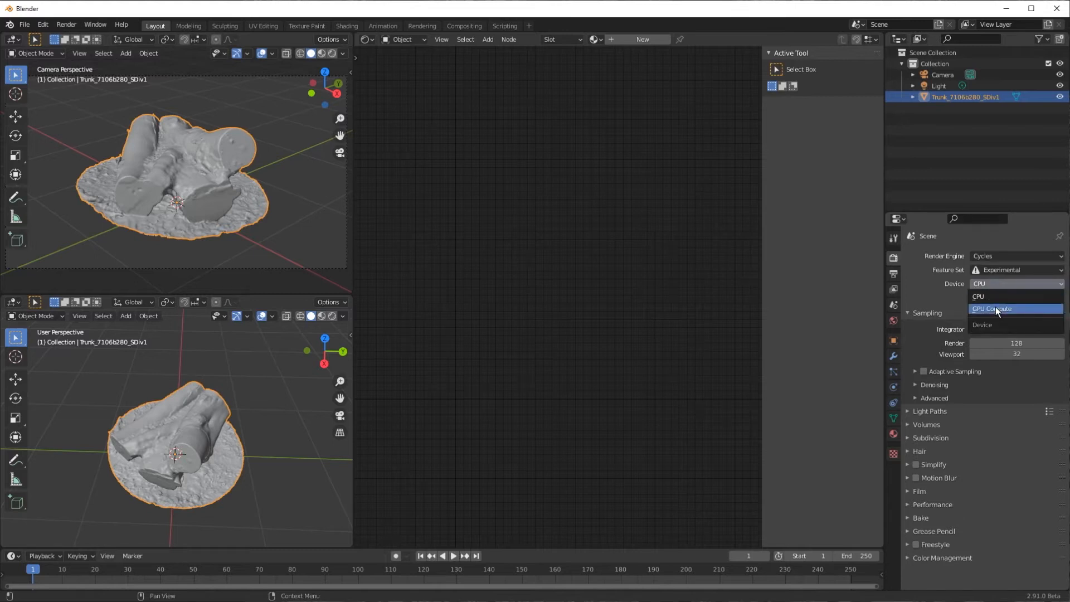
left_click(1001, 309)
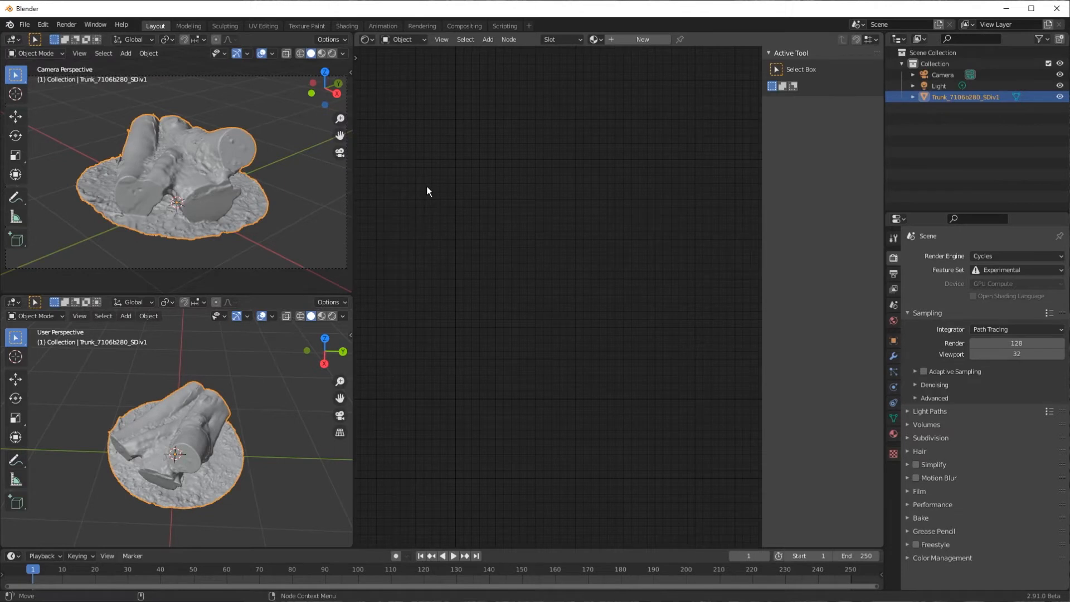
Switch the Shader Editor to the World shader and add an Environment Texture node before the Background node.
left_click(409, 43)
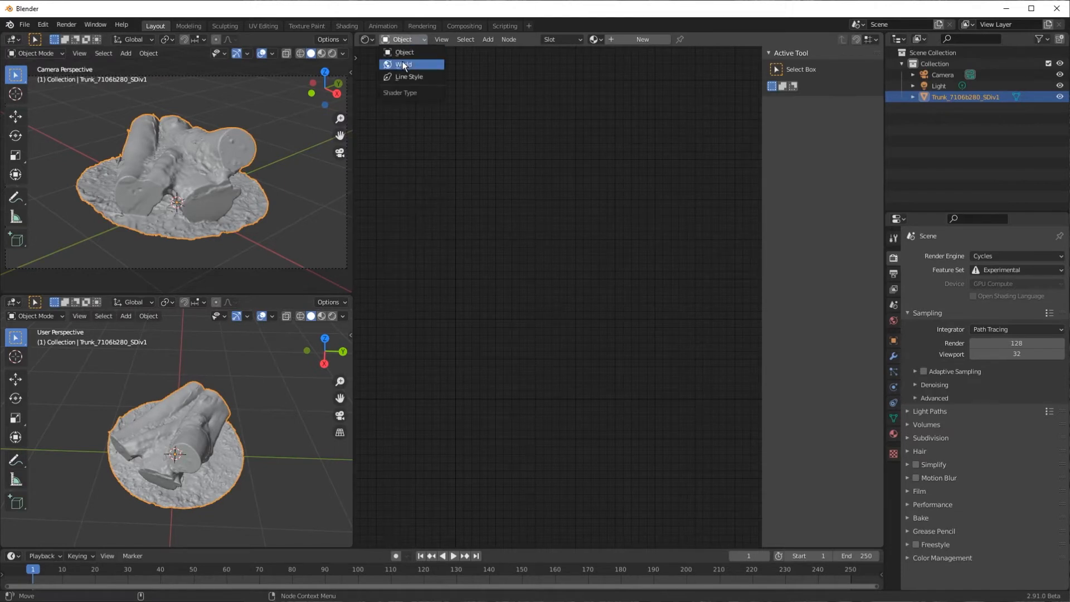
left_click(403, 61)
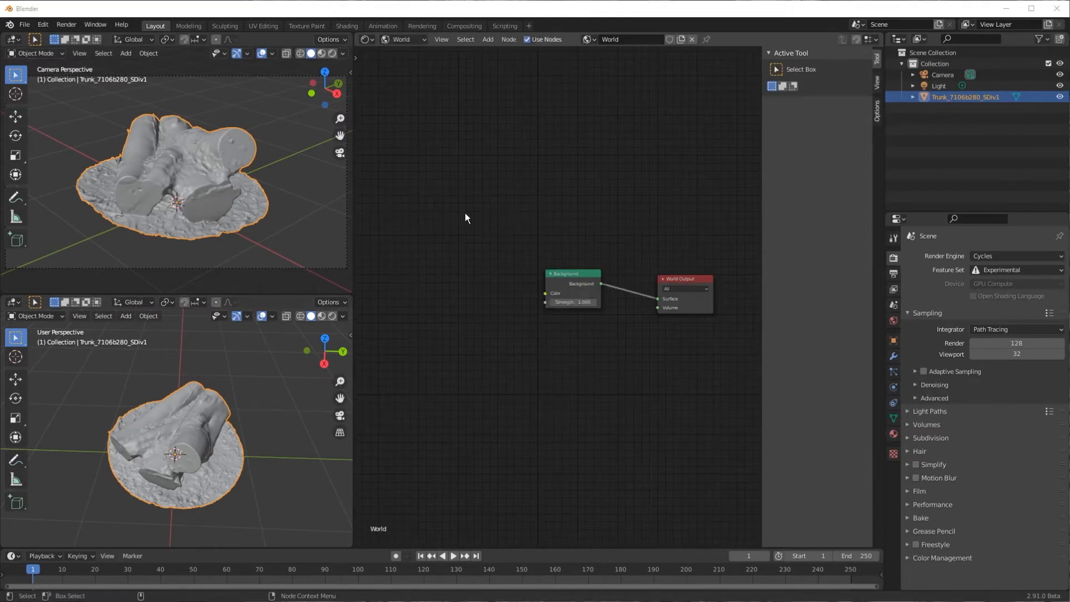
key("shift+a")
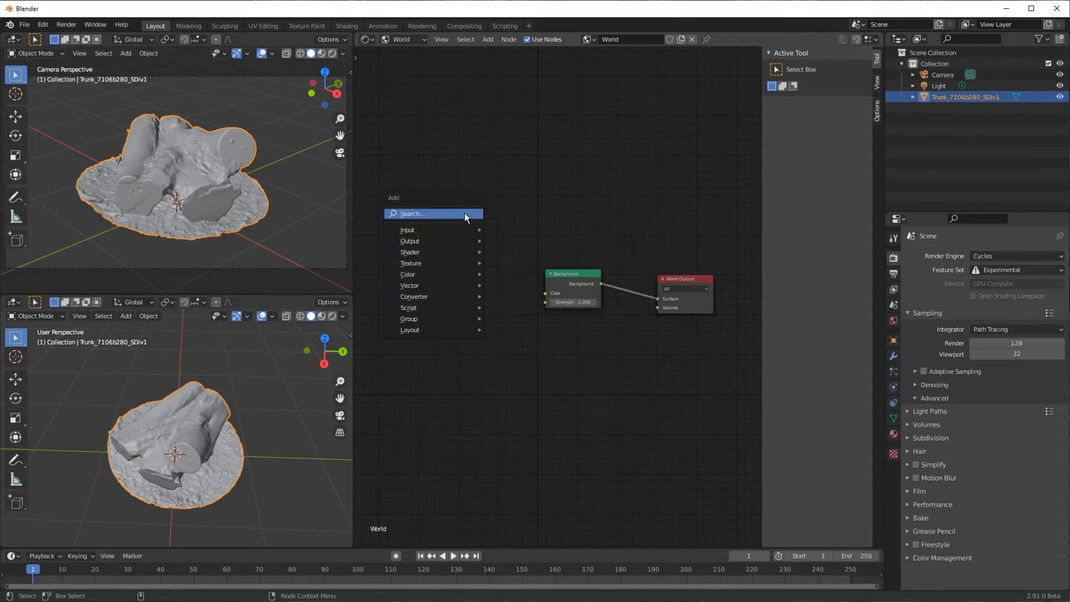
left_click(465, 214)
type("envir")
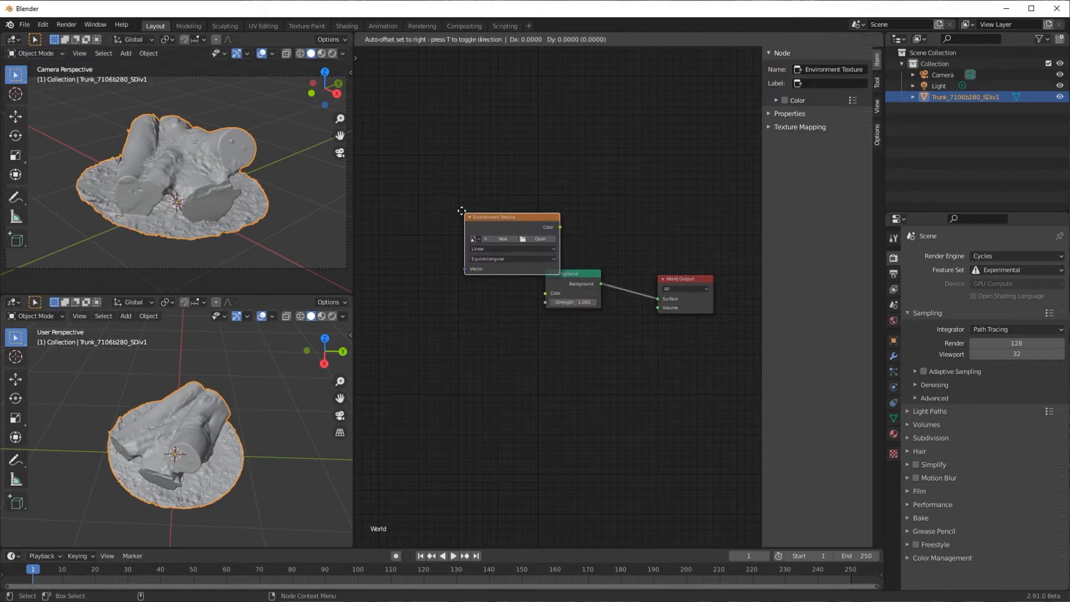
left_click(386, 230)
Load Place_fc438560_8K_Color.exr from the Place_fc438560 folder into the Environment Texture and connect its Color to the Background's Color.
left_click(446, 254)
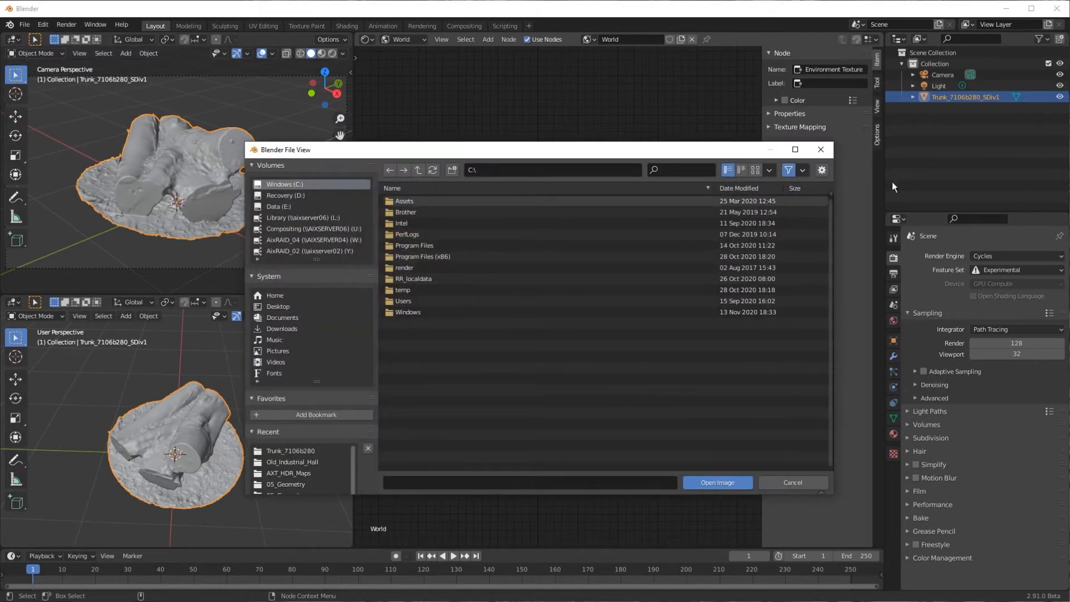
left_click_drag(1069, 113, 421, 109)
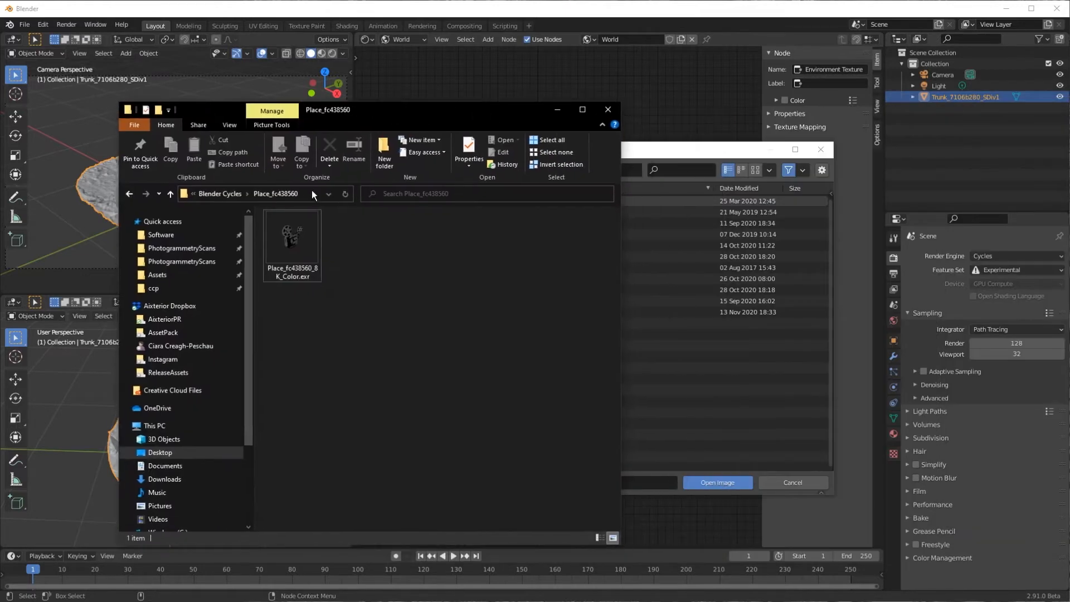
left_click(305, 193)
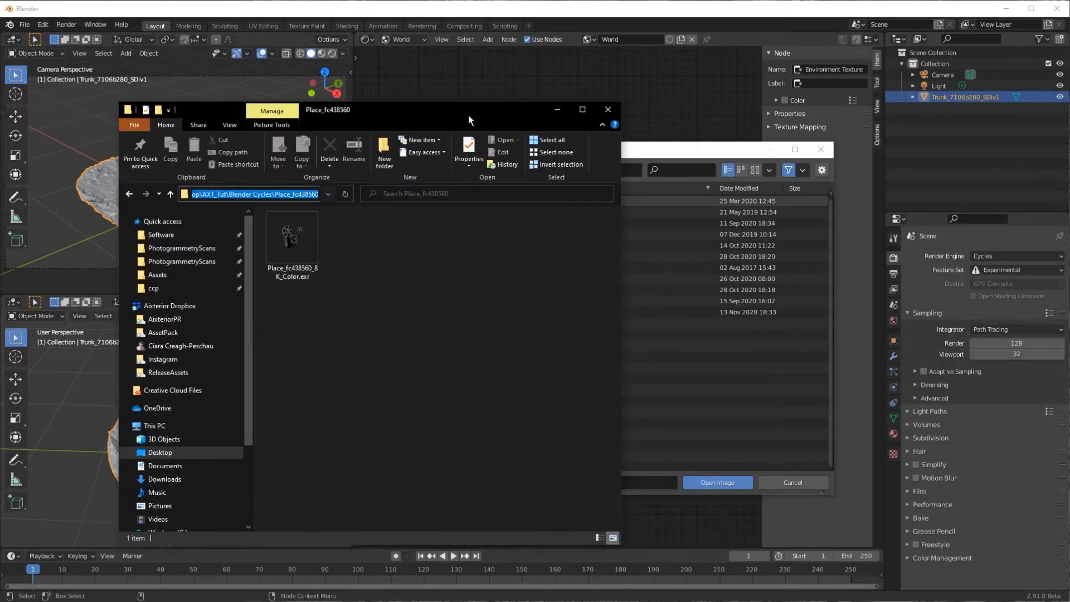
left_click(557, 110)
left_click(511, 170)
type("C:\\Users\\Aixuser\\Desktop\\AXT_Tut\\Blender Cycles\\Place_fc438560")
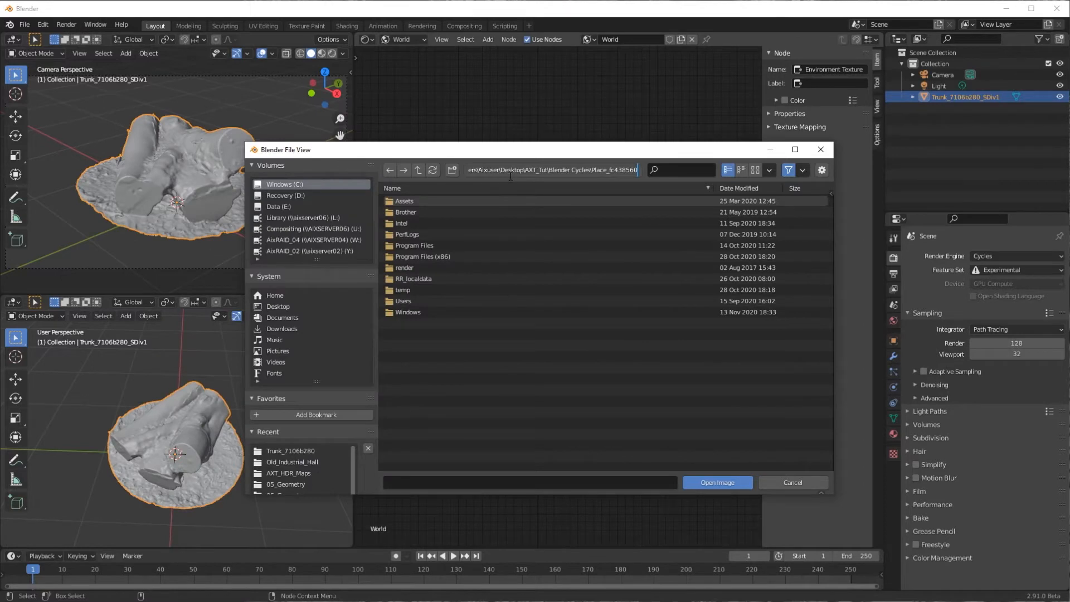
key("Return")
left_click(467, 203)
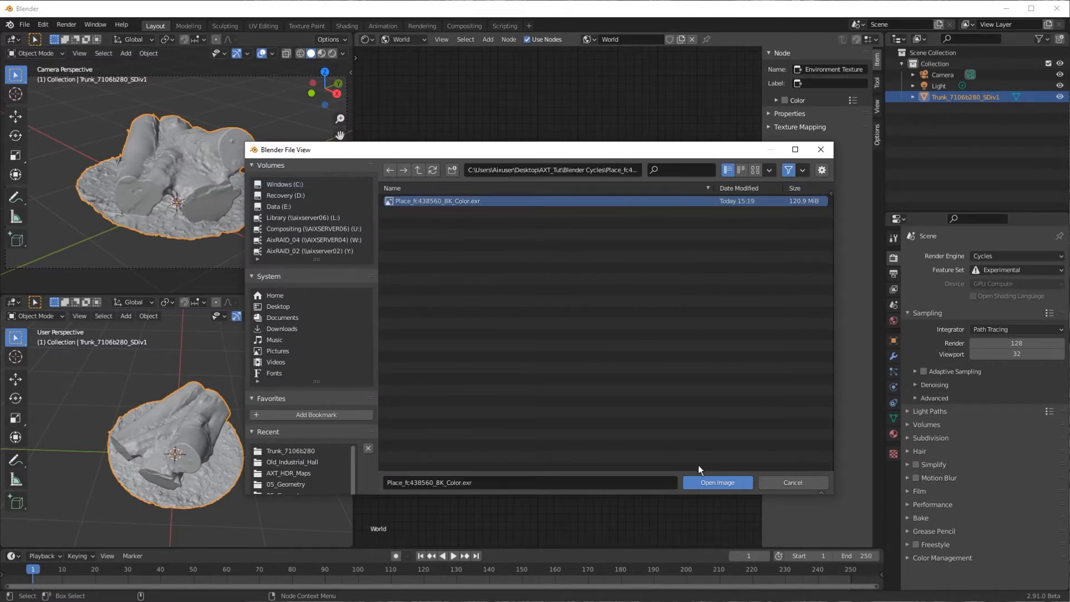
left_click(696, 479)
left_click_drag(482, 242, 548, 295)
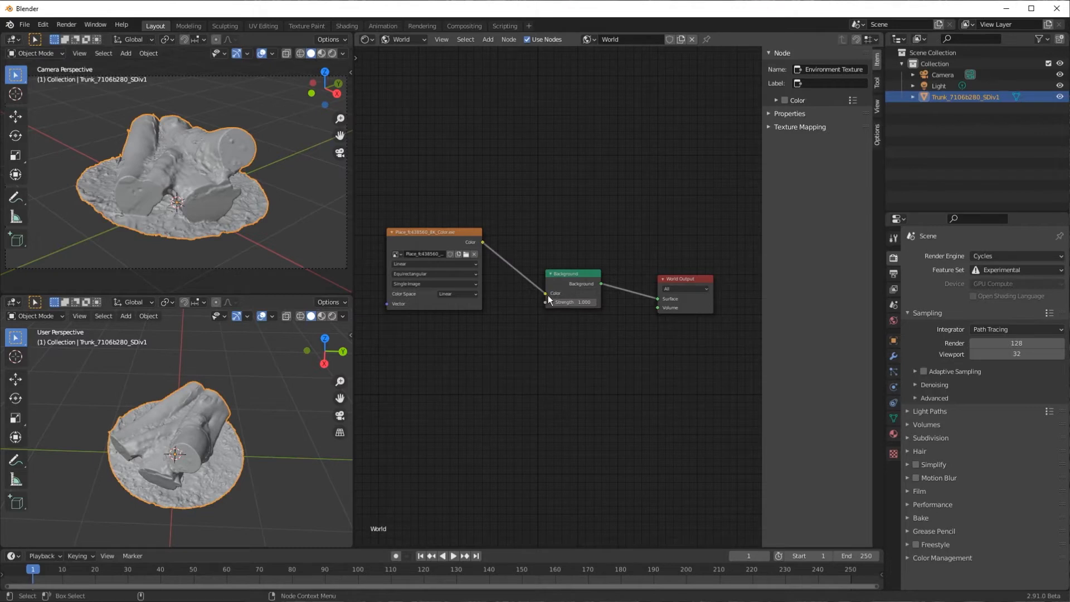
Show the upper viewport in Rendered shading, check the HDR surroundings around the trunk, and return to the camera view.
left_click(332, 53)
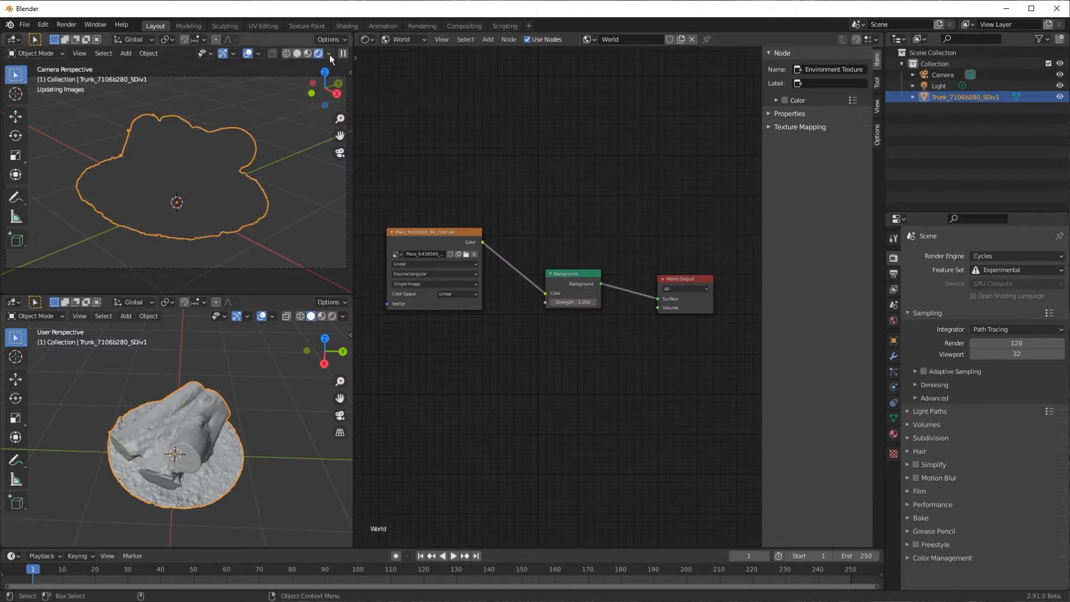
middle_click_drag(260, 176, 300, 192)
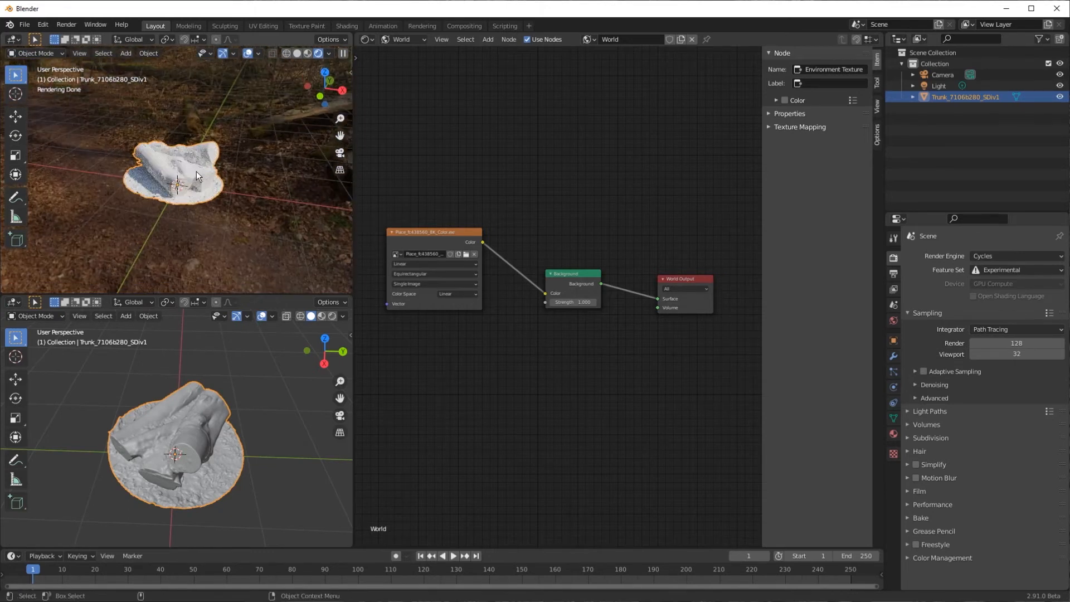
key("KP_0")
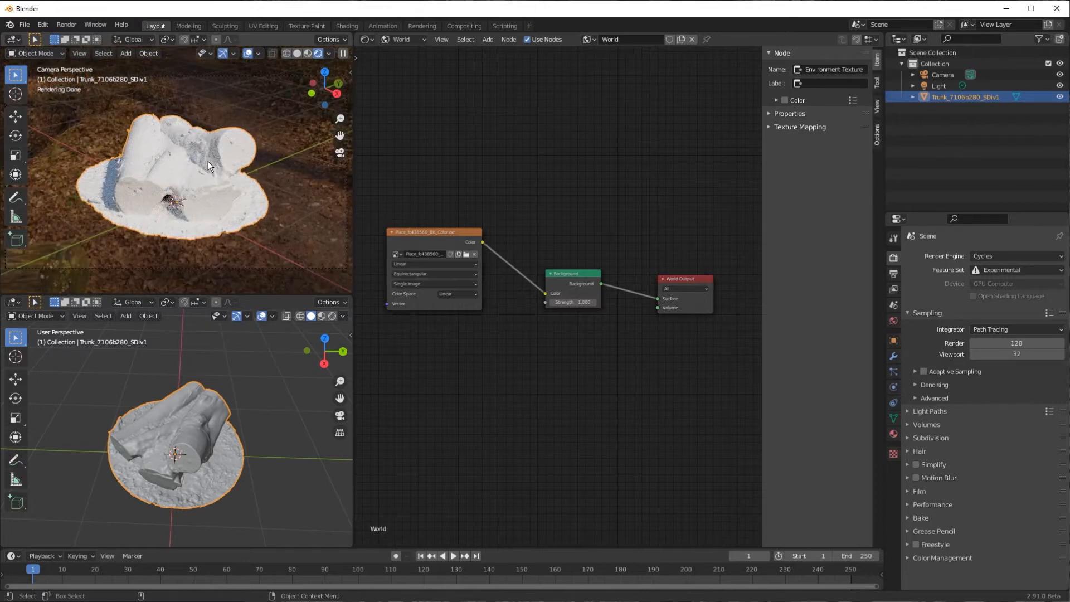
Lock the camera to the view in the upper viewport and reframe the trunk from a slightly higher angle.
key("n")
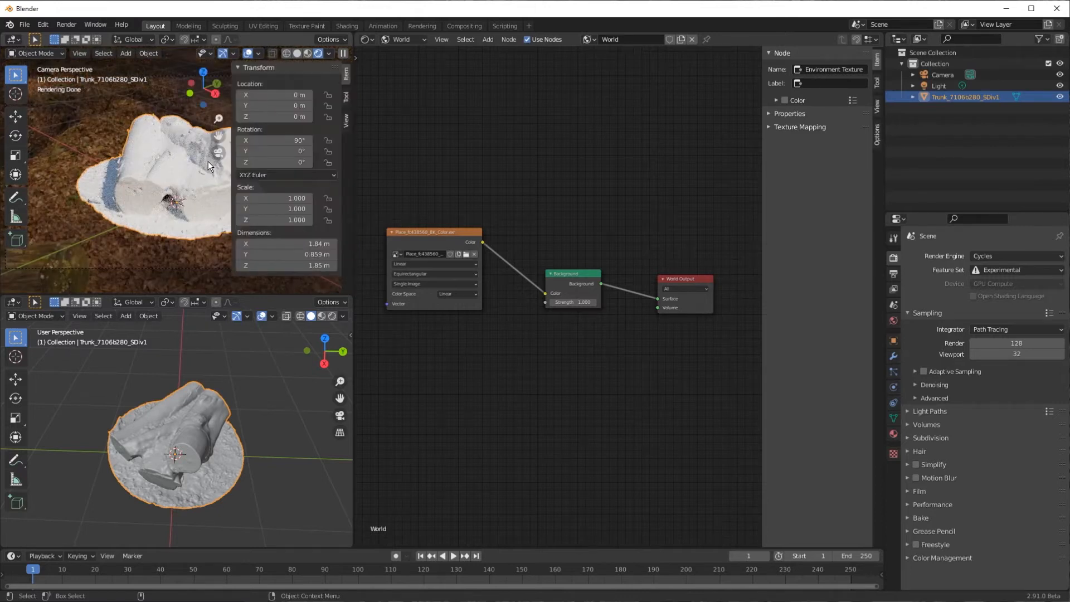
left_click(347, 121)
left_click(280, 203)
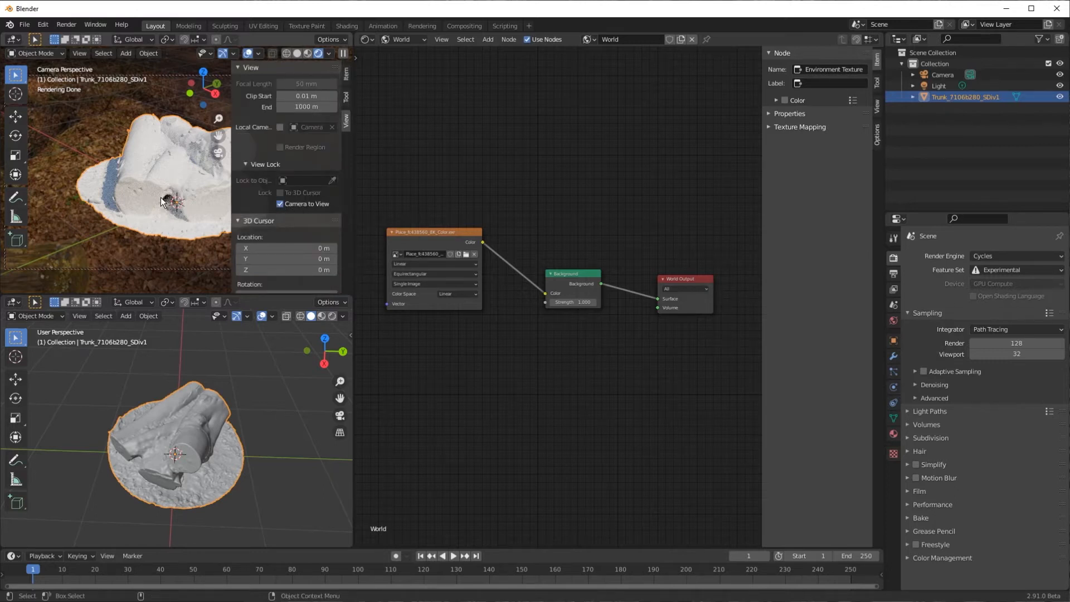
key("n")
mouse_move(258, 172)
middle_mouse_down()
mouse_move(276, 162)
mouse_move(189, 160)
mouse_move(213, 175)
mouse_move(163, 180)
middle_mouse_up()
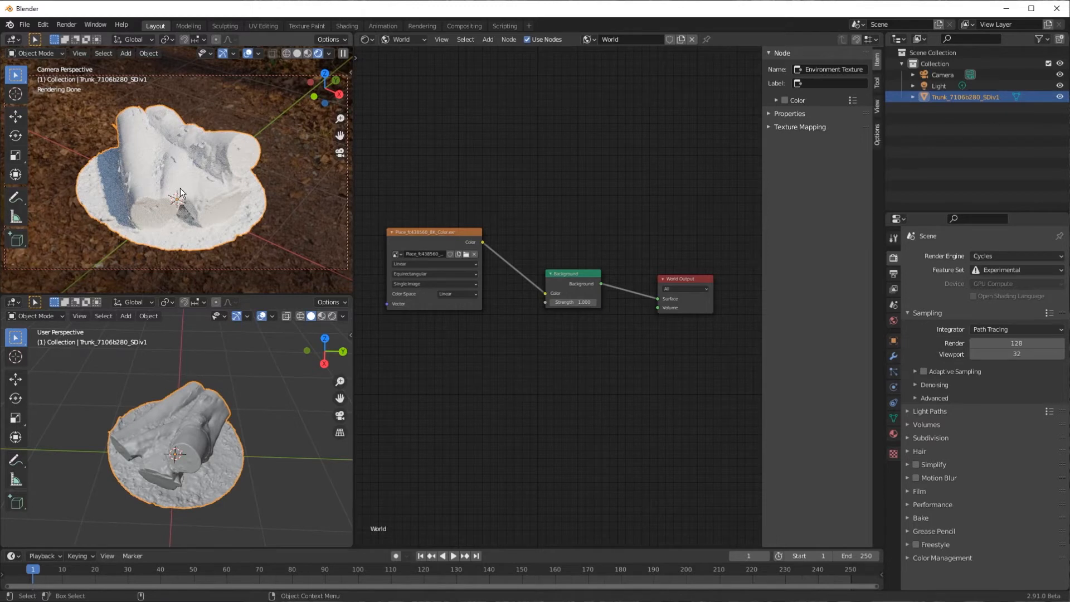
Save the scene as Tutorial.blend in the AXT_Tut\Blender Cycles folder.
left_click(25, 25)
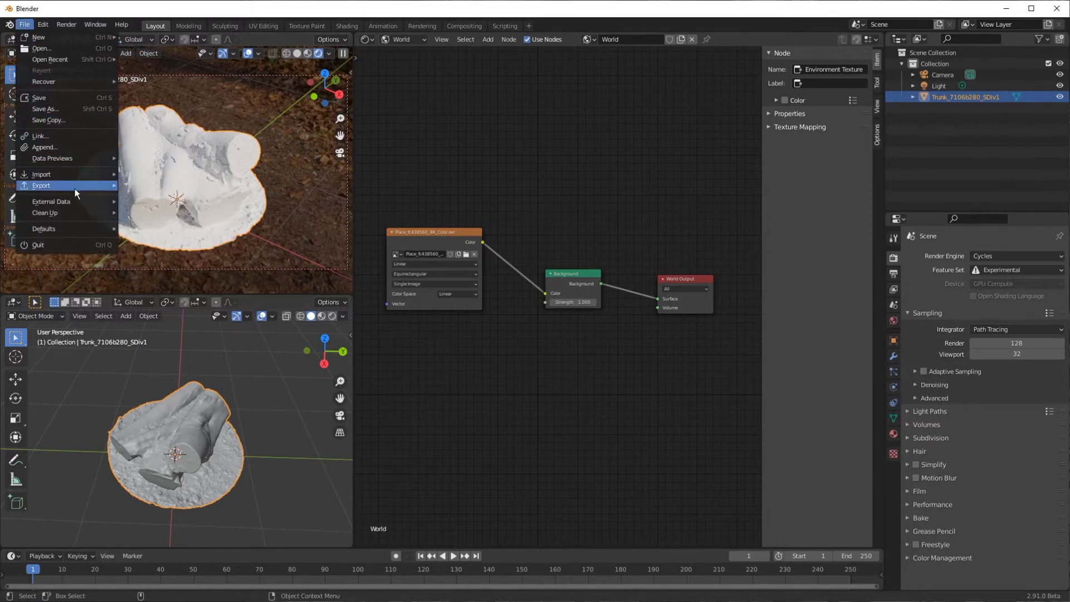
left_click(56, 109)
left_click_drag(456, 149, 333, 108)
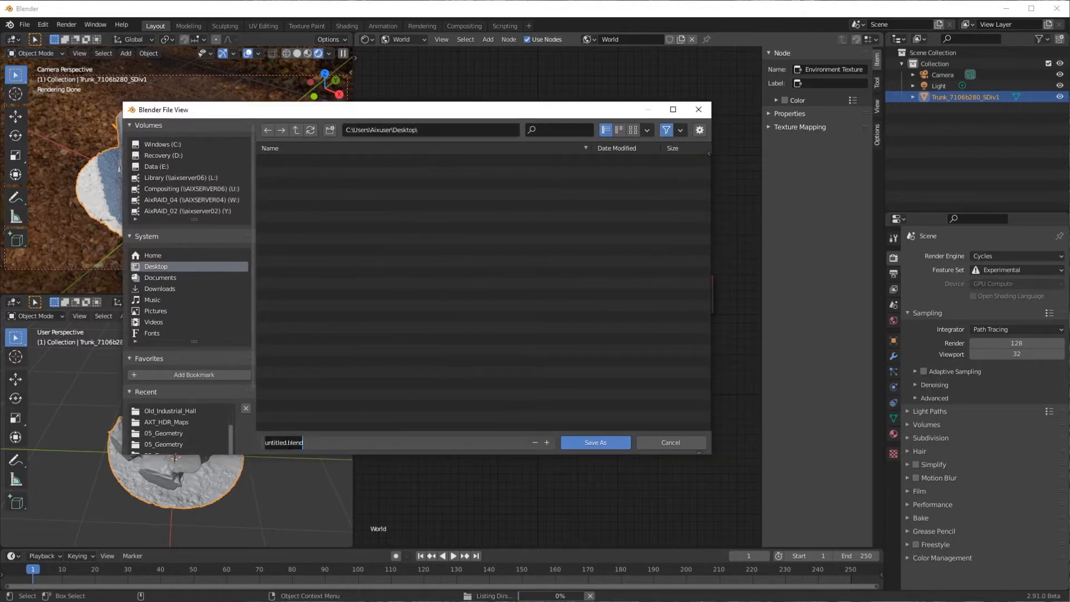
double_click(283, 444)
type("Tutorial")
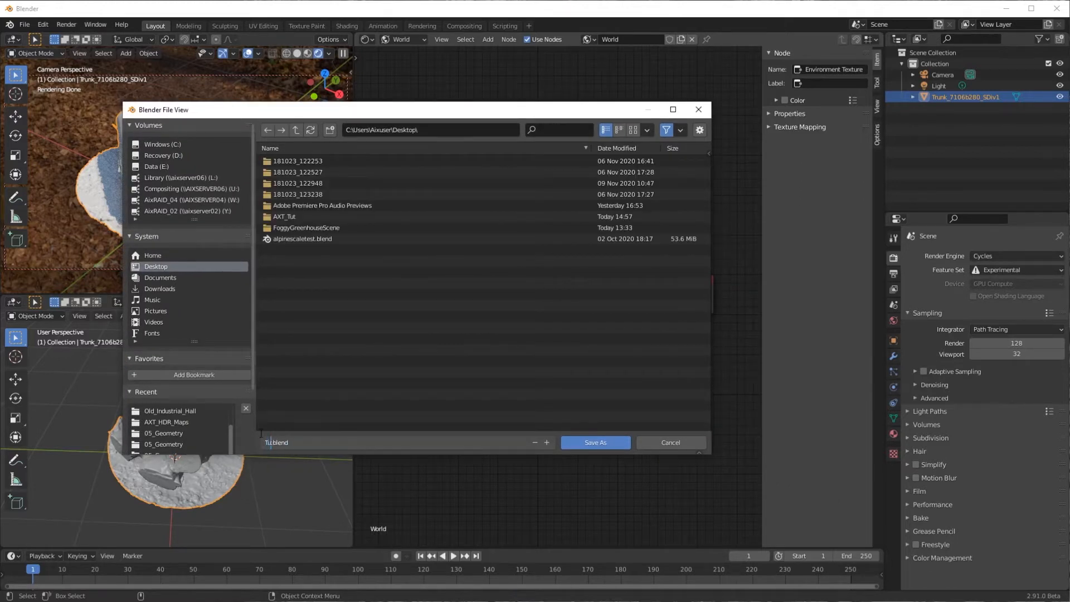
left_click(292, 378)
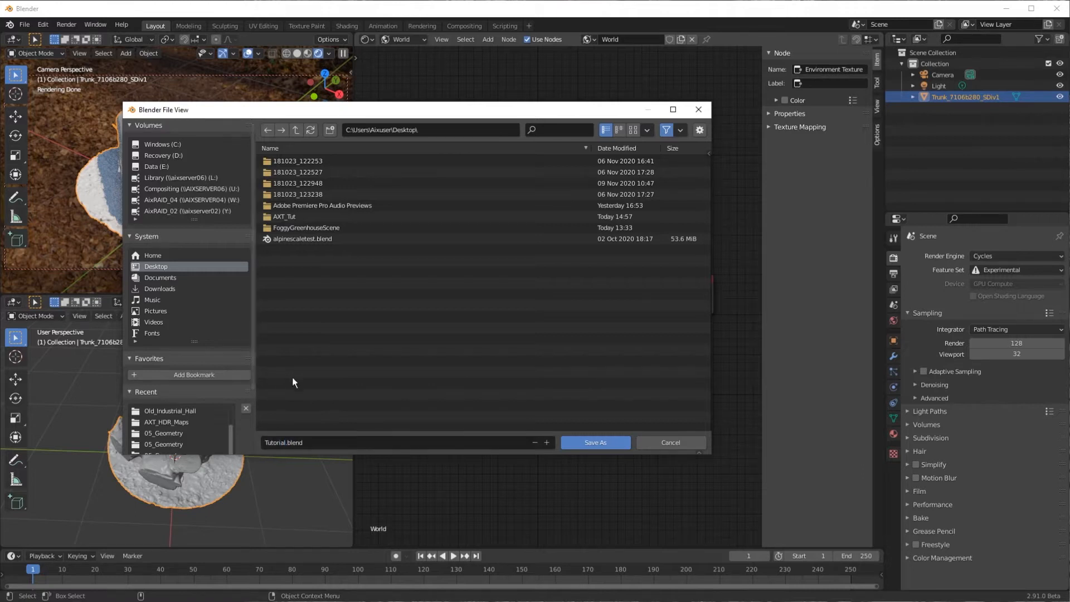
left_click(584, 441)
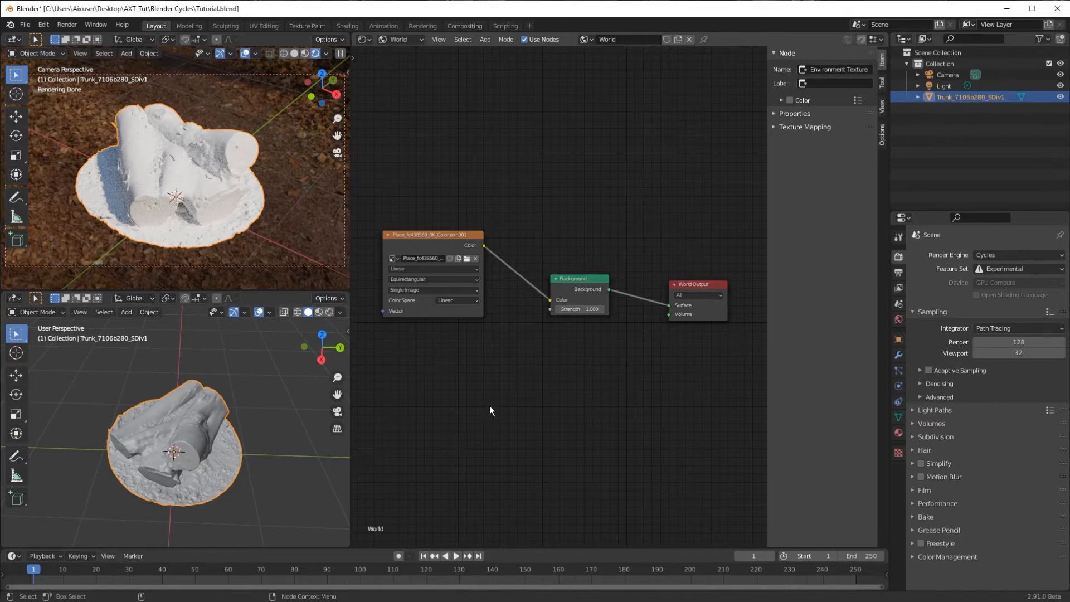
Add a Mapping node before the Environment Texture and connect its Vector output to the texture's Vector input.
middle_click_drag(454, 385, 487, 382)
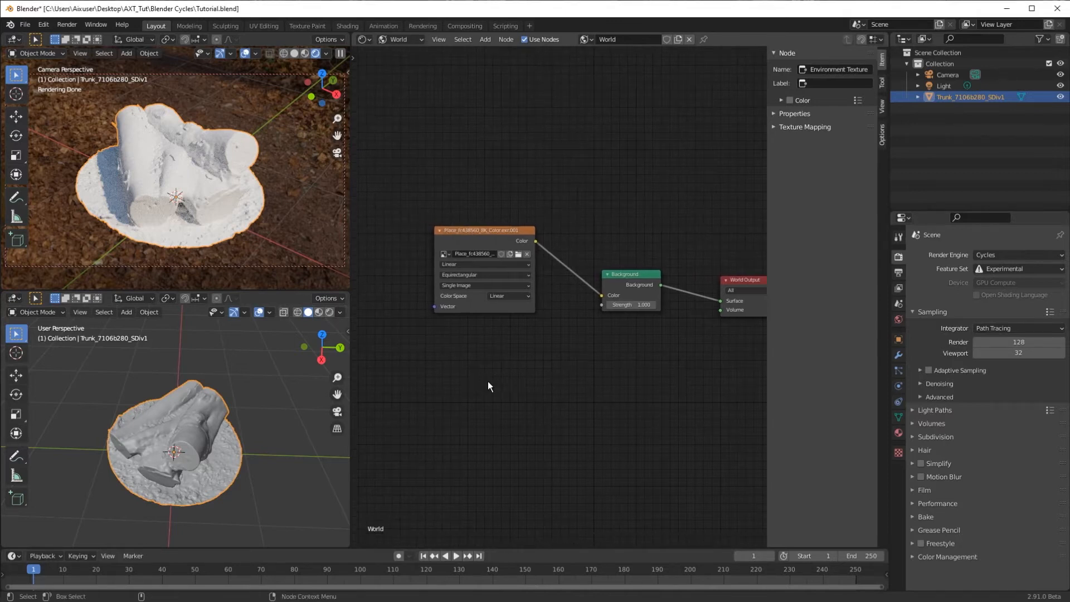
key("shift+a")
left_click(487, 381)
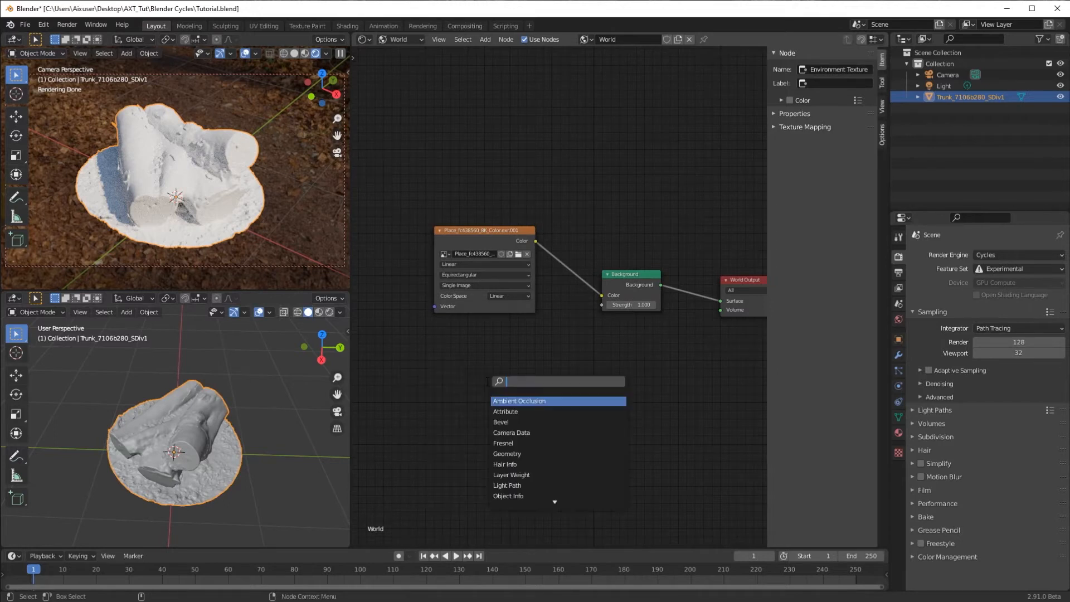
type("mapping")
key("Return")
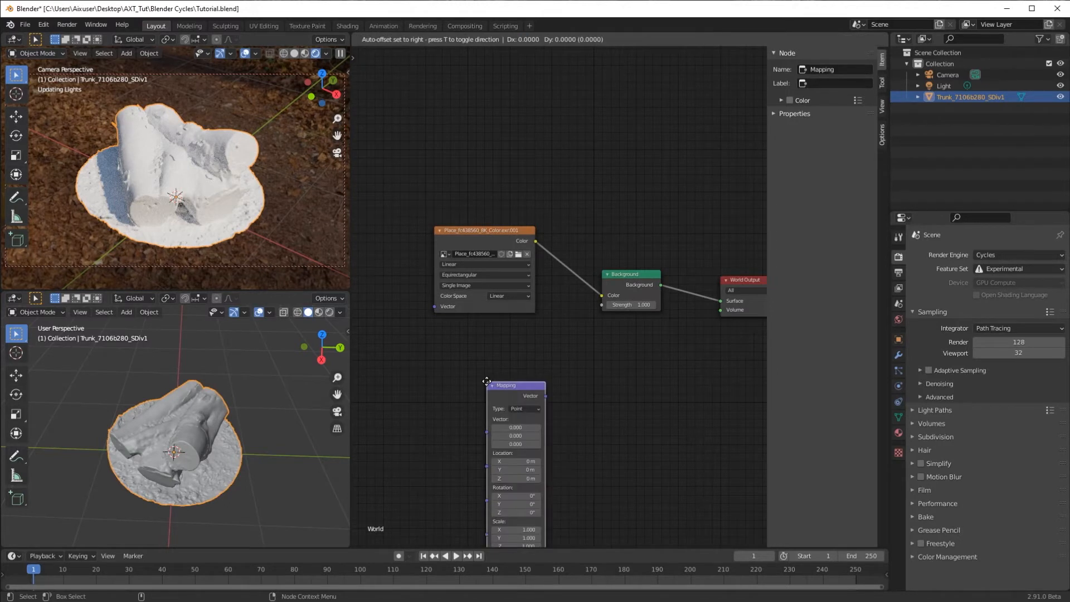
left_click(730, 208)
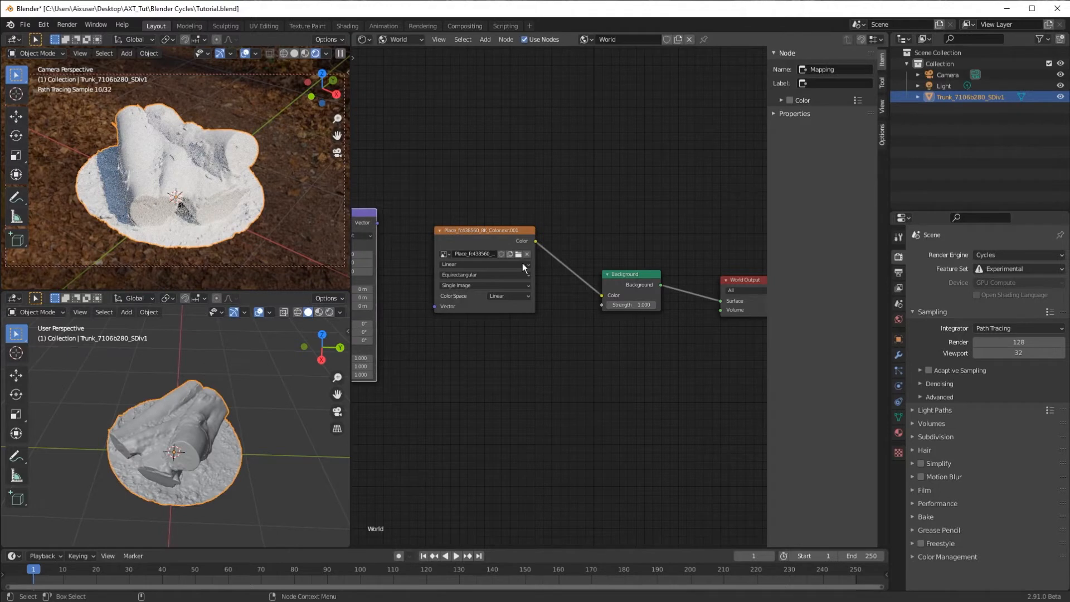
left_click_drag(378, 224, 437, 309)
Add a Texture Coordinate node beside the Mapping node and connect its Generated output to the Mapping's Vector input.
middle_click_drag(426, 365, 548, 372)
left_click(421, 365)
key("shift+a")
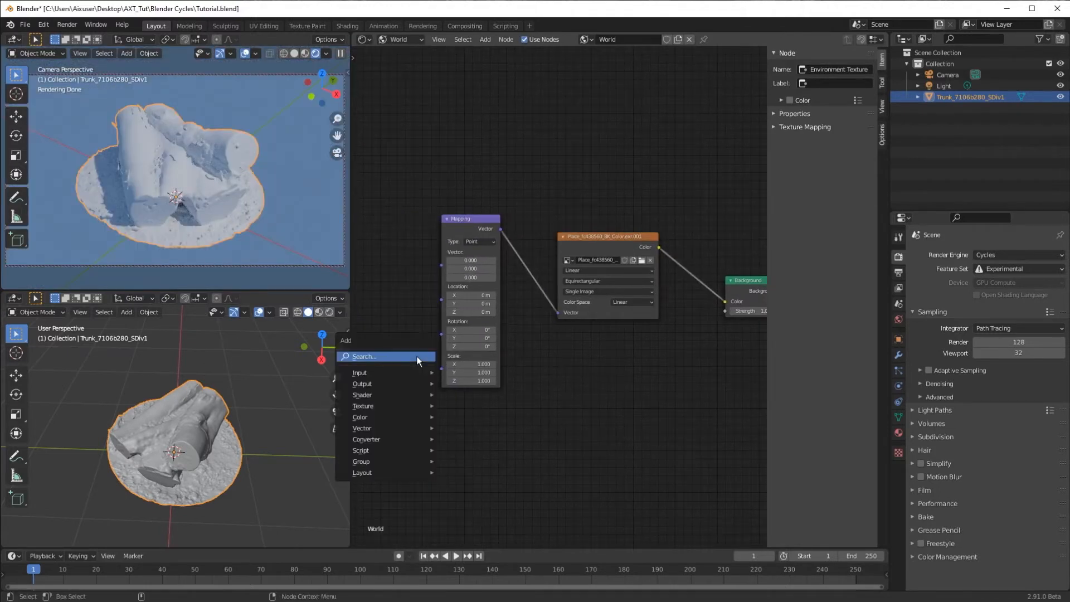
left_click(416, 357)
type("tex")
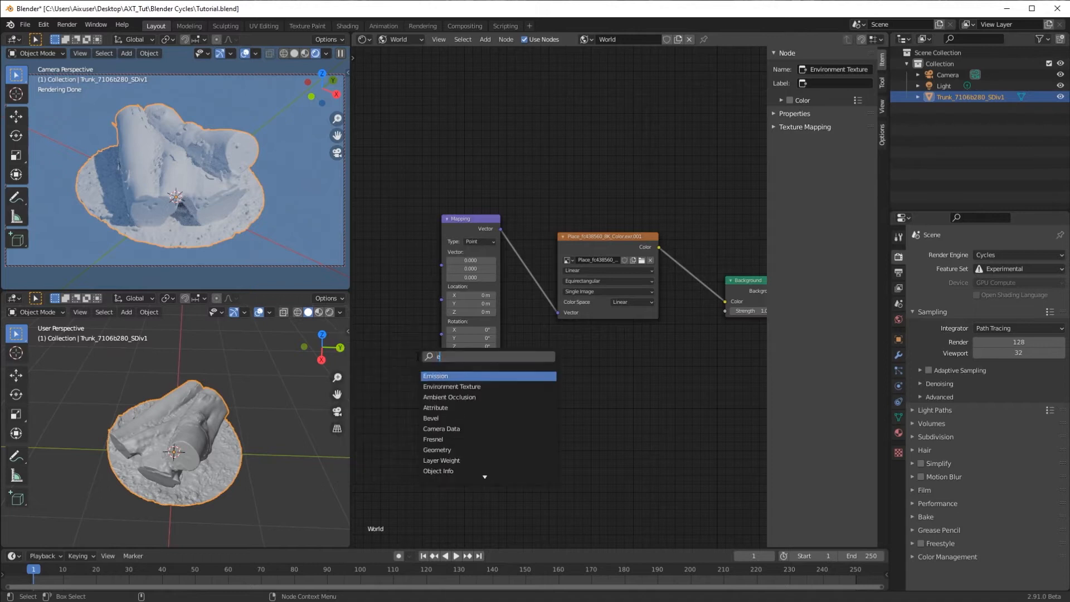
key("Return")
left_click(307, 246)
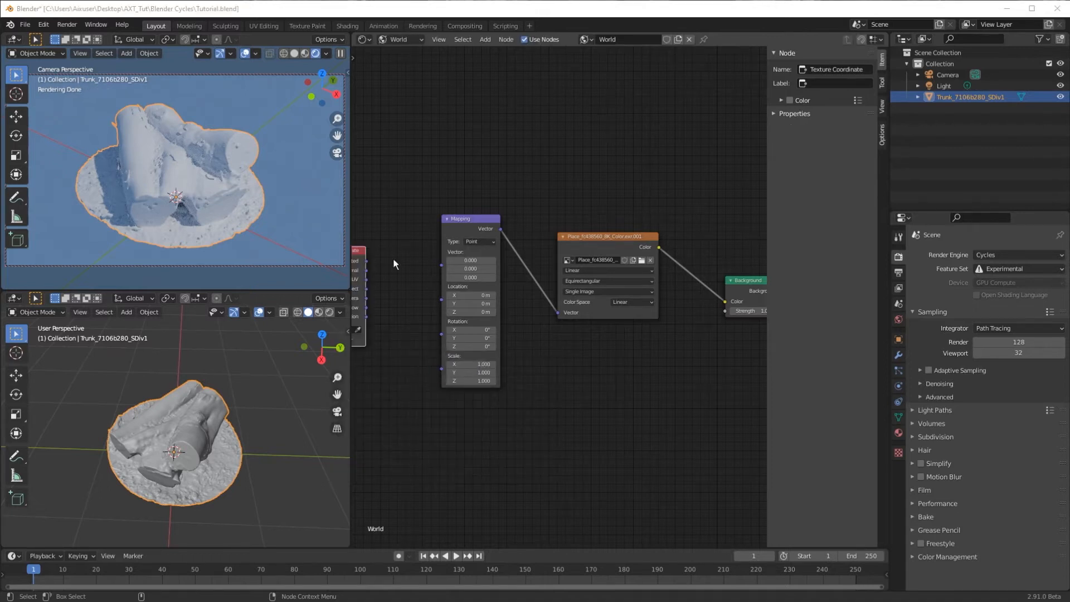
left_click_drag(366, 260, 438, 265)
left_click_drag(362, 252, 399, 244)
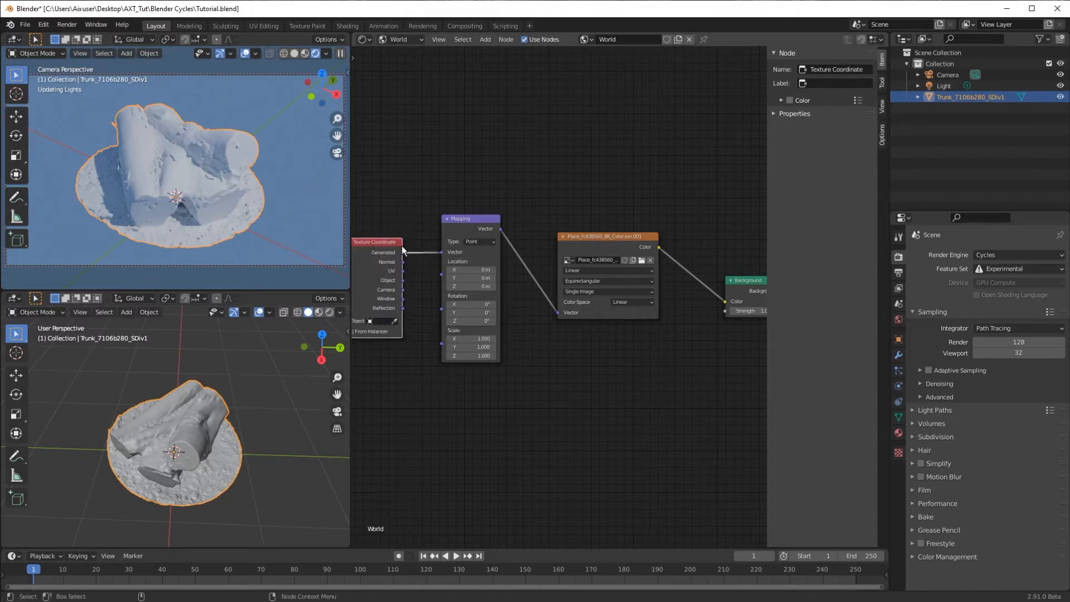
Rotate the HDR environment by setting the Mapping node's Z rotation to about 11.2°.
left_click_drag(471, 319, 478, 319)
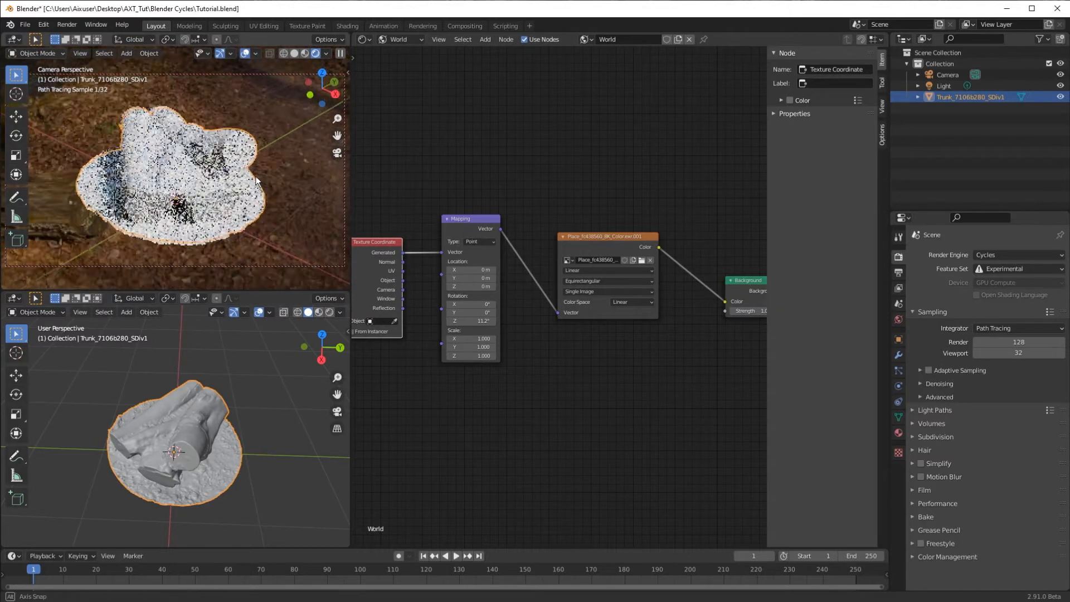
Adjust the HDR environment's rotation by setting the Mapping node's Z rotation to about 1.3°.
left_click_drag(472, 320, 520, 328)
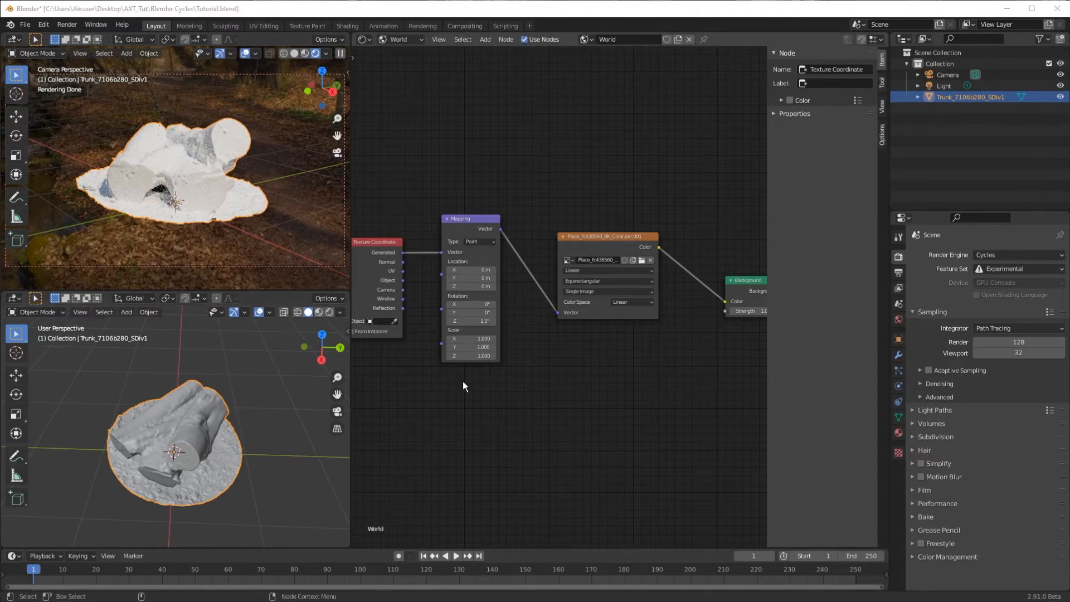
left_click(289, 430)
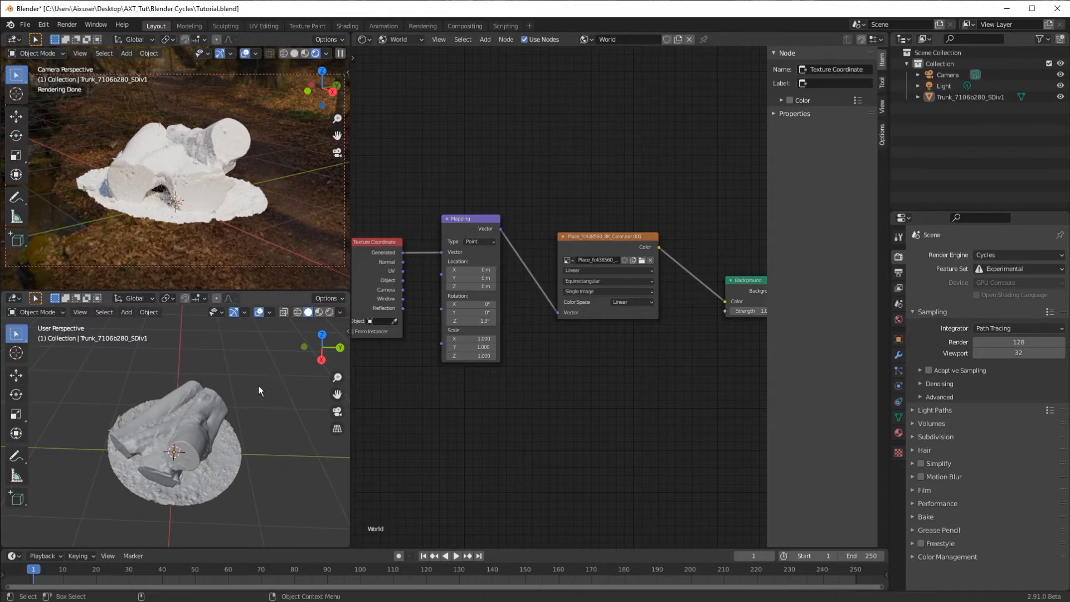
Add a plane beneath the trunk, scale it to extend slightly past the trunk's base, and save the scene.
left_click(127, 313)
mouse_move(168, 324)
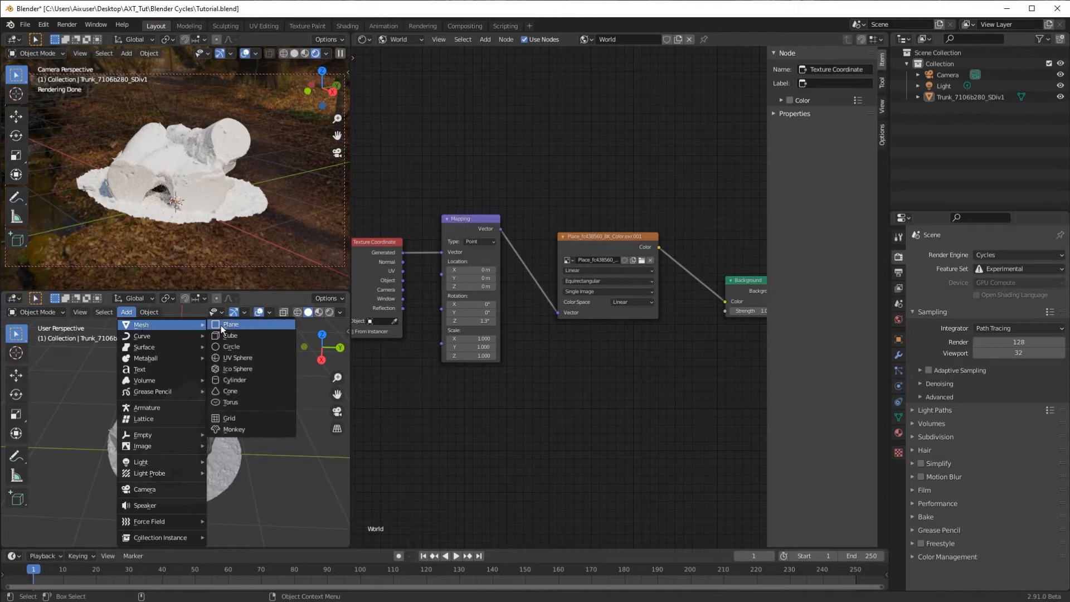
left_click(224, 326)
key("g")
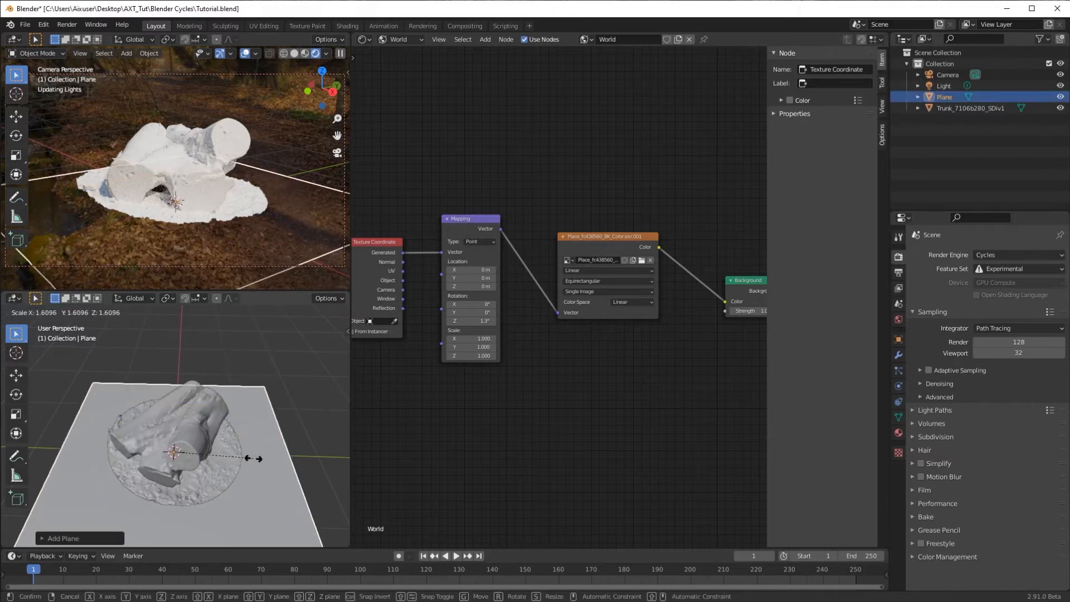
left_click(247, 454)
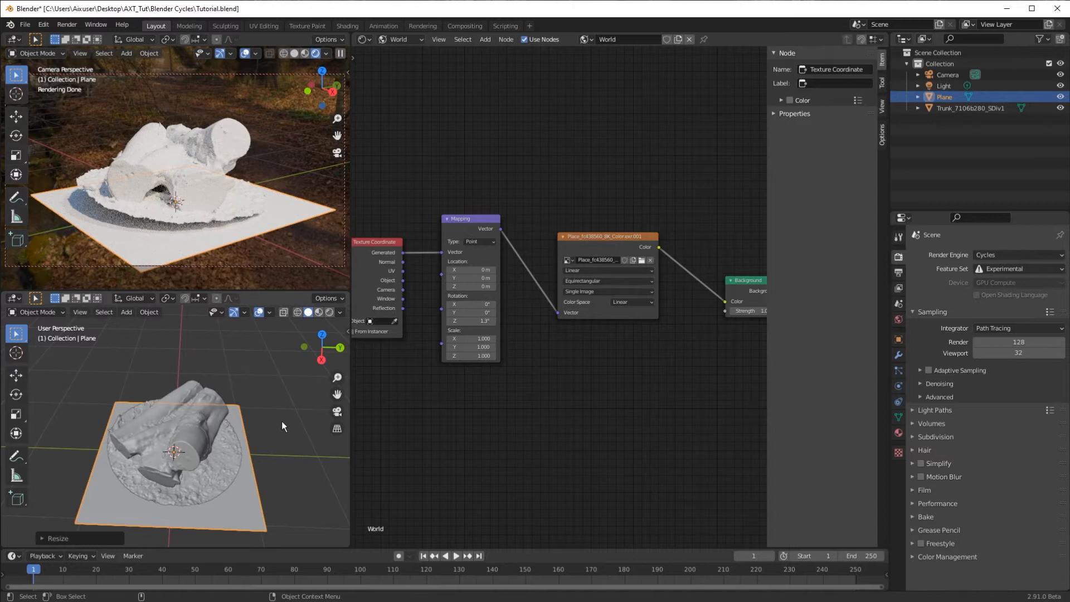
key("ctrl+s")
left_click_drag(177, 189, 167, 188)
middle_click_drag(167, 189, 195, 202)
middle_click_drag(196, 201, 238, 193, "ctrl")
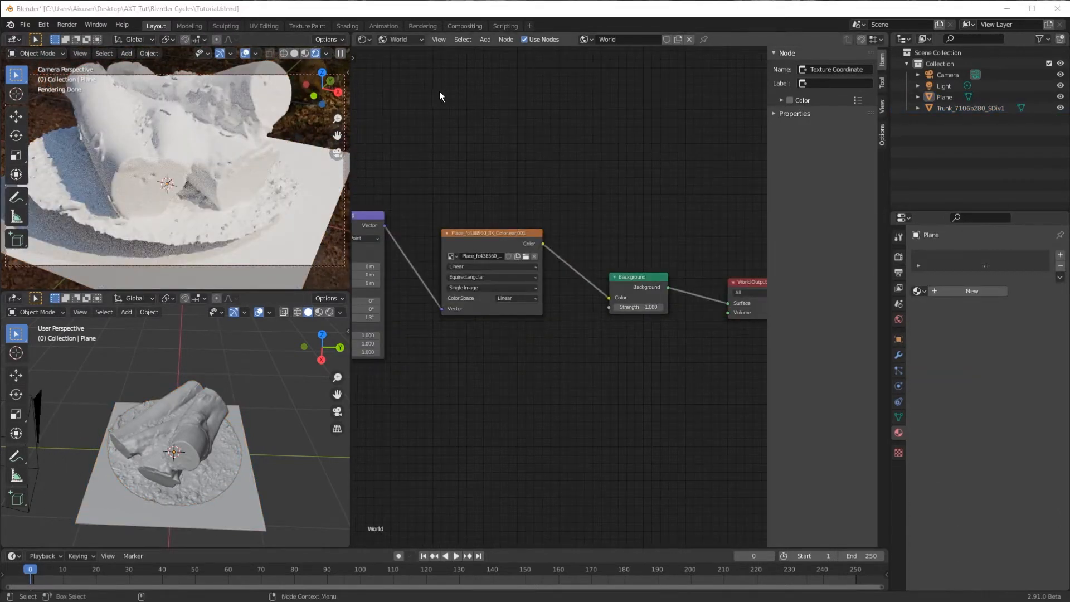
Switch the node editor from World to Object shading and create a new material for the trunk.
left_click(397, 40)
left_click(399, 49)
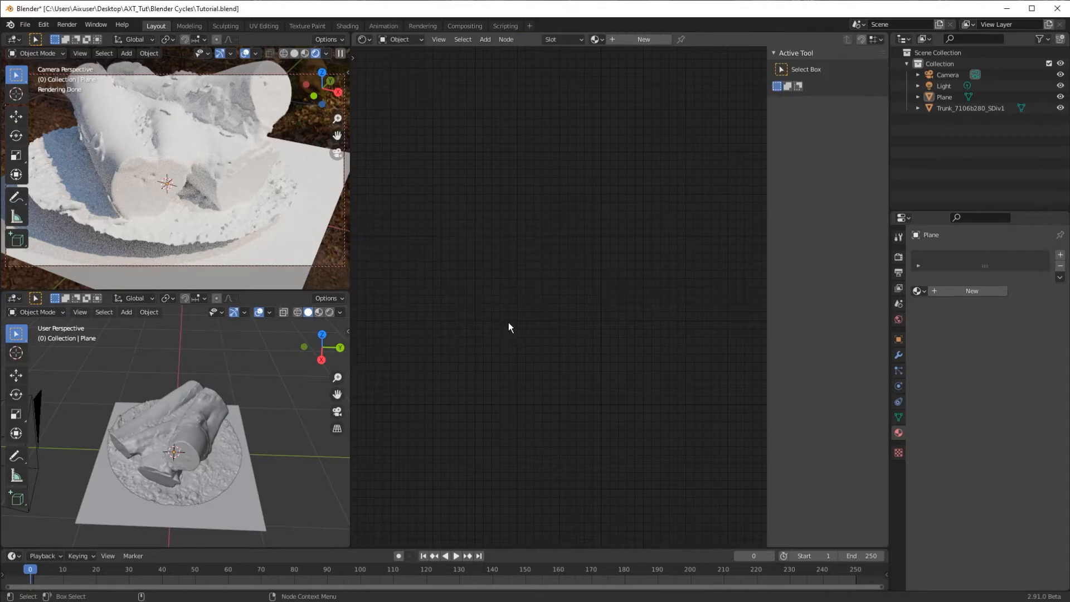
left_click(232, 149)
left_click(972, 291)
middle_click_drag(576, 192, 456, 134)
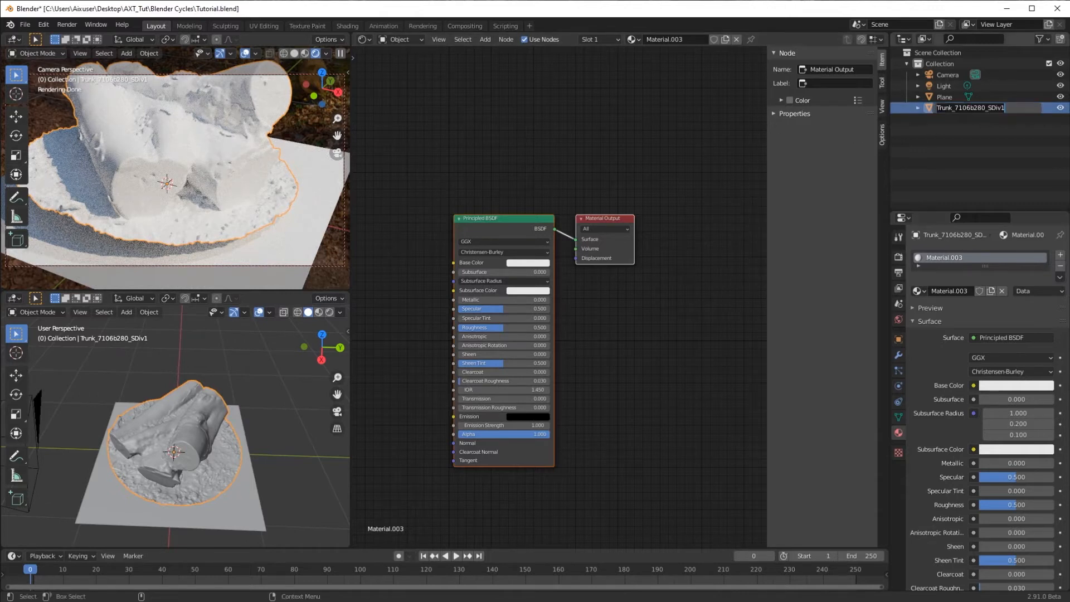
Rename the trunk's new material as Trunk_7106b280_SDiv1.
double_click(958, 259)
type("Trunk_7106b280_SDiv1")
key("Return")
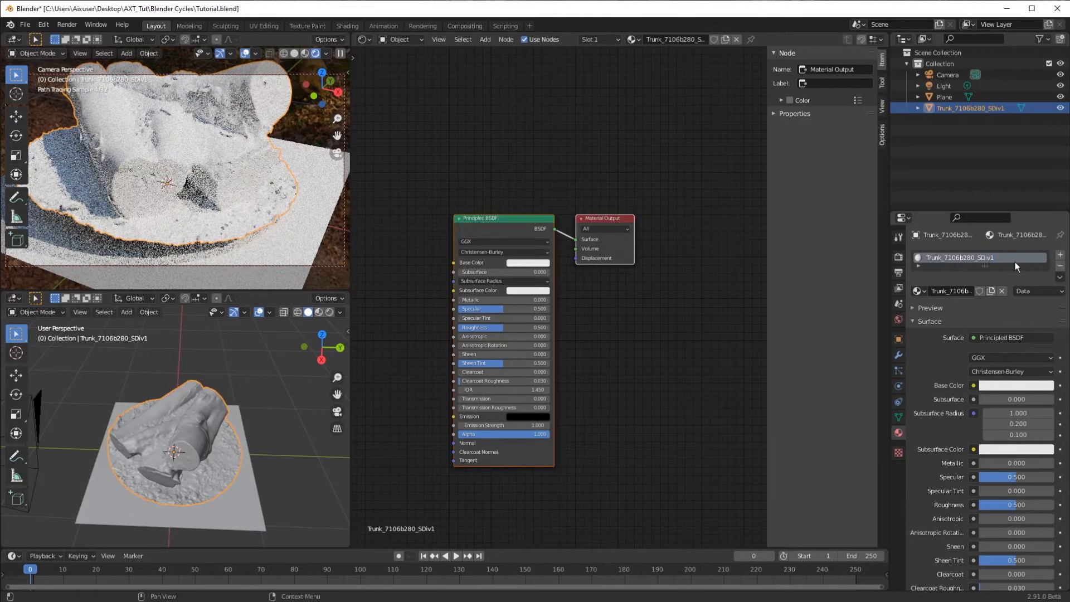
left_click(683, 285)
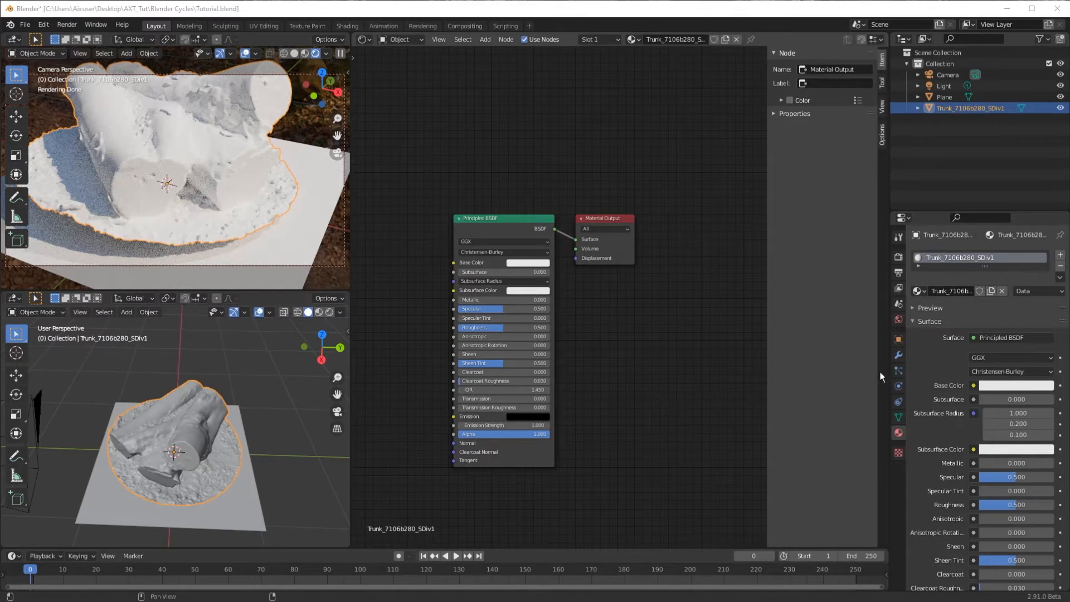
Add a Subdivision Surface modifier to the trunk and set its viewport level to 2.
left_click(899, 355)
left_click(968, 255)
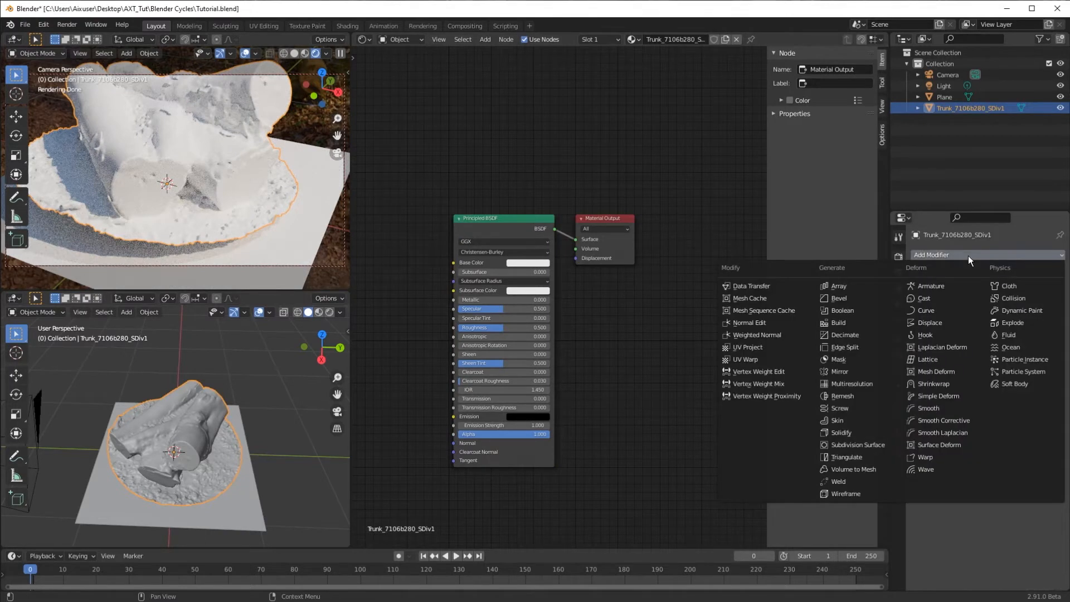
left_click(868, 447)
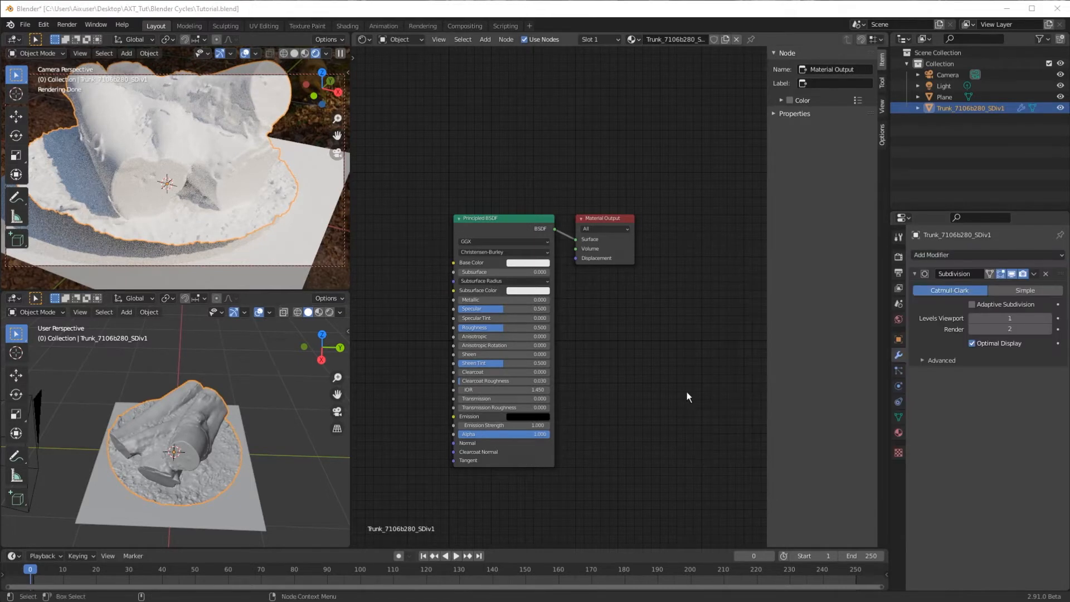
left_click(1008, 320)
type("2")
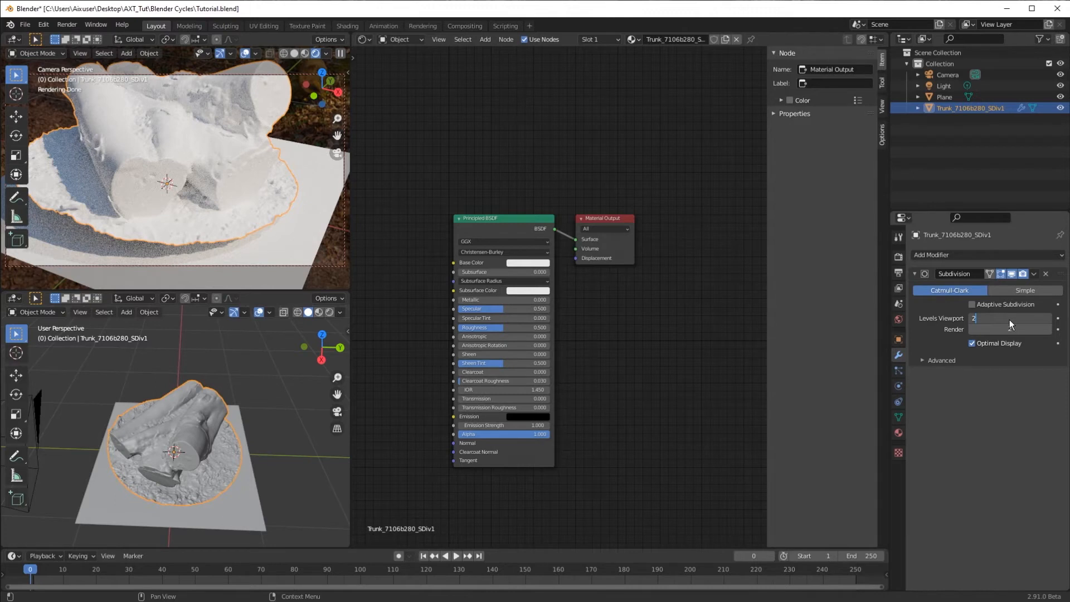
key("Return")
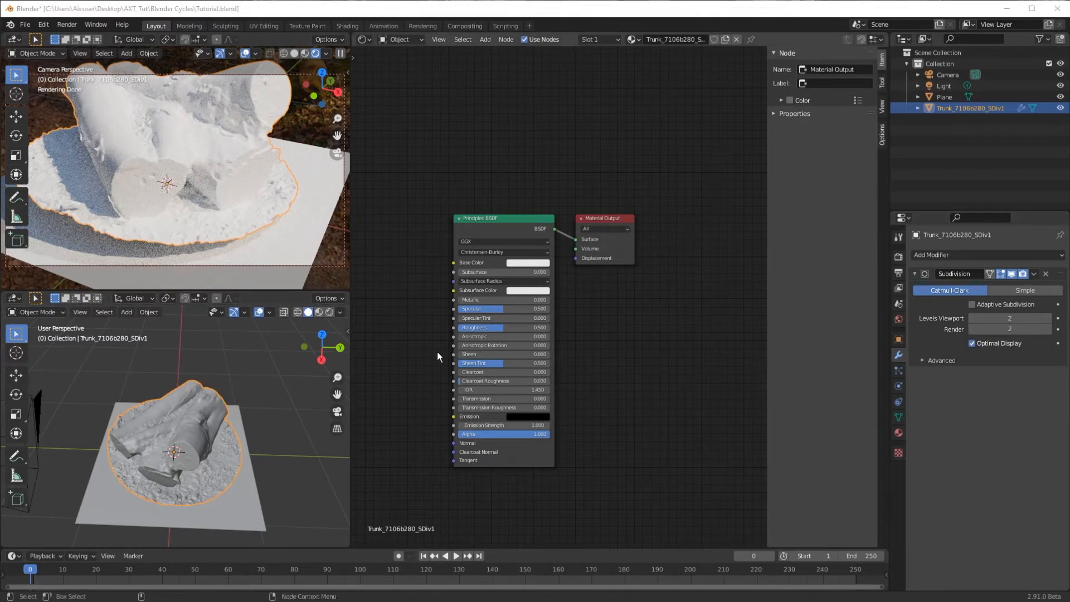
Bring the 8K Displacement EXR from the Trunk_7106b280 folder into the trunk's material as an image texture, well clear of the Principled BSDF.
middle_click_drag(432, 354, 490, 330)
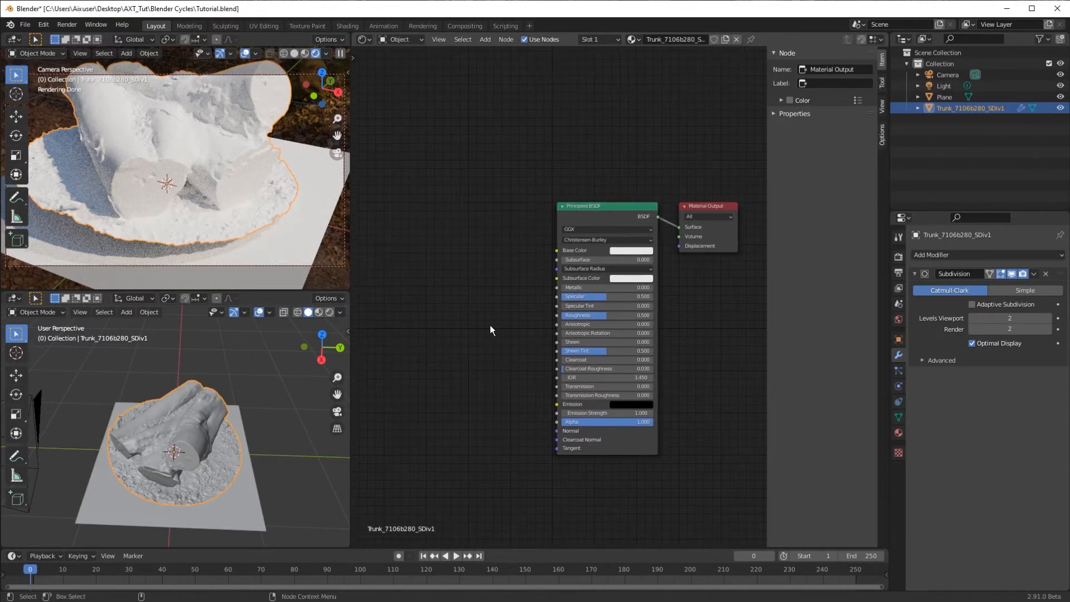
left_click_drag(1069, 142, 418, 75)
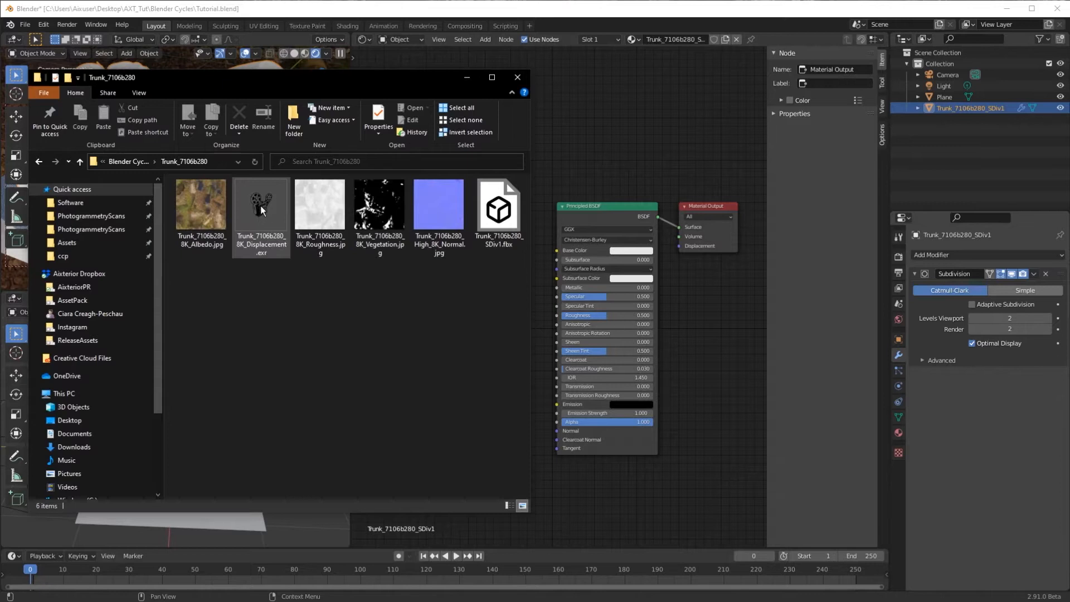
left_click_drag(260, 211, 592, 159)
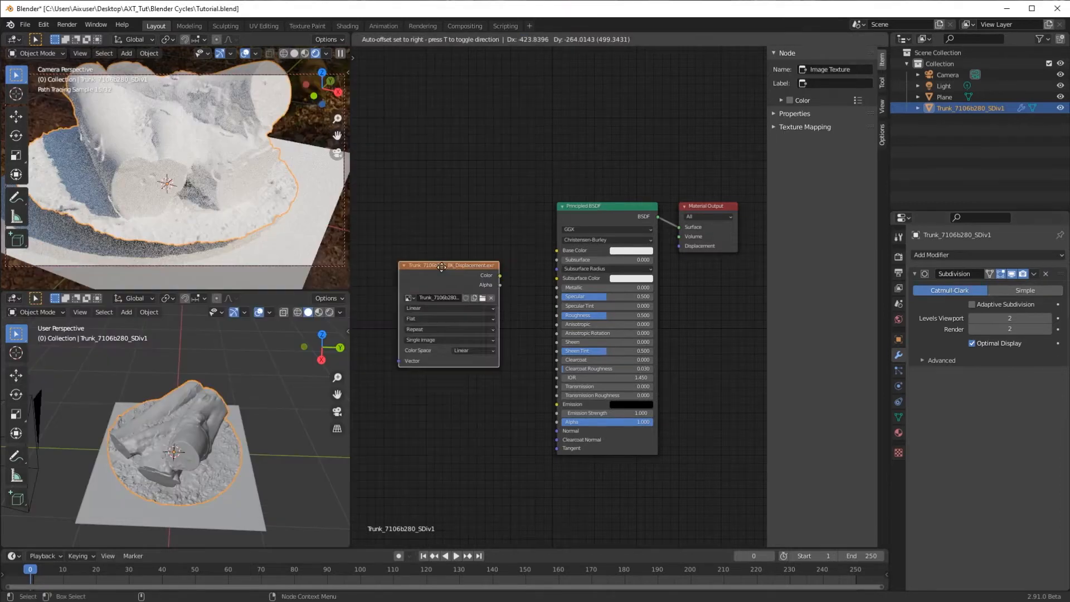
left_click_drag(436, 262, 436, 310)
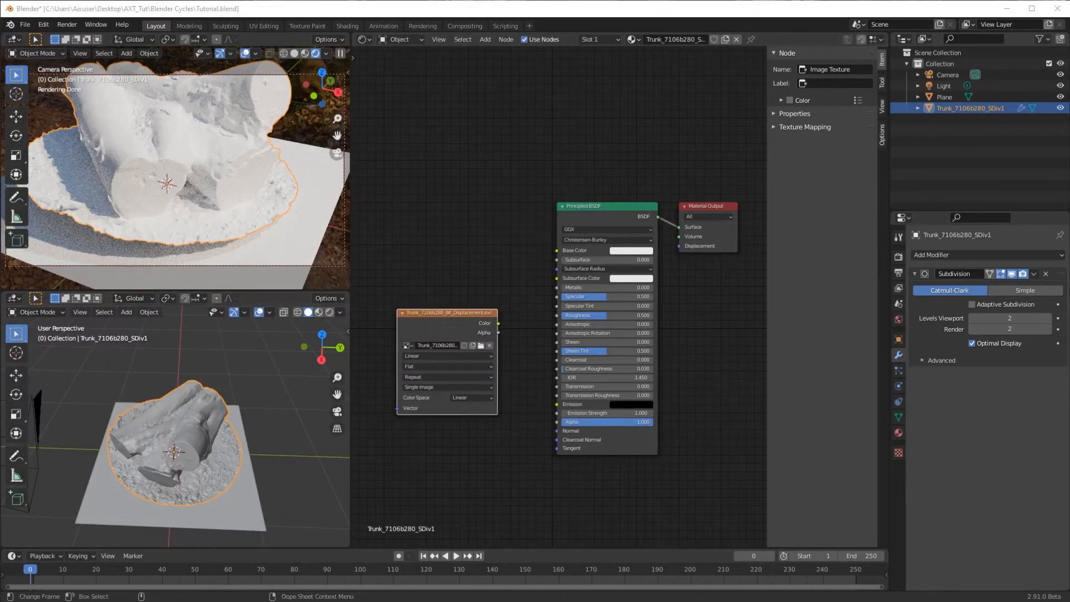
key("alt+Tab")
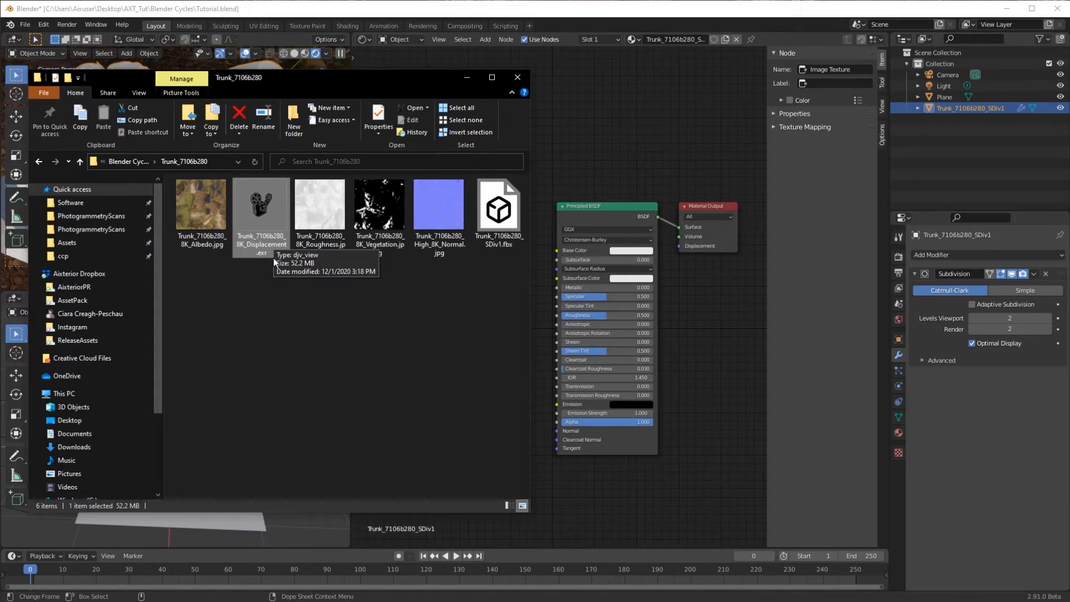
left_click(467, 77)
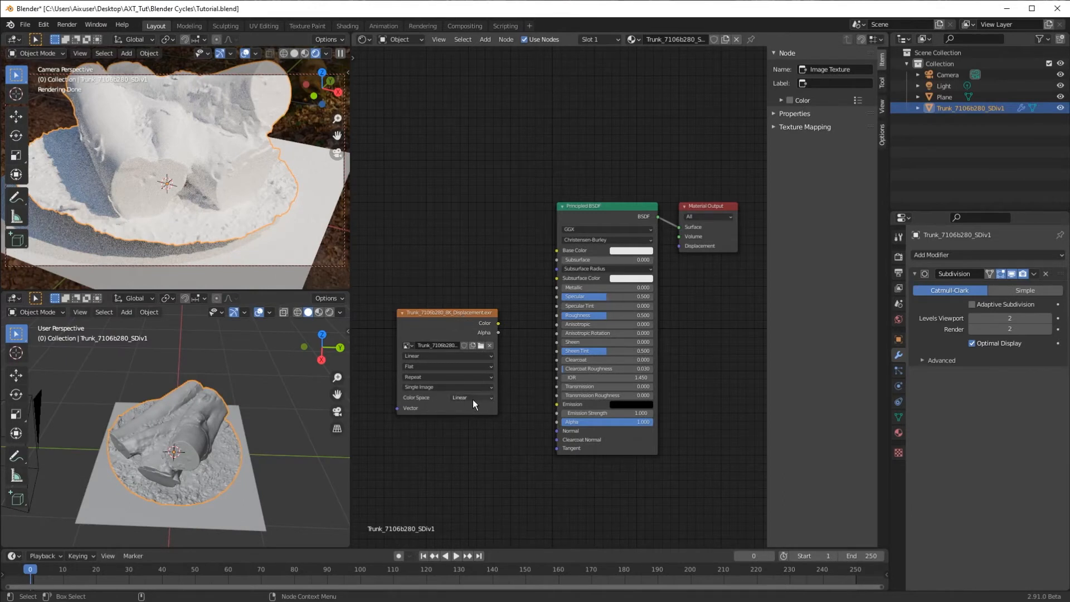
left_click_drag(475, 317, 417, 332)
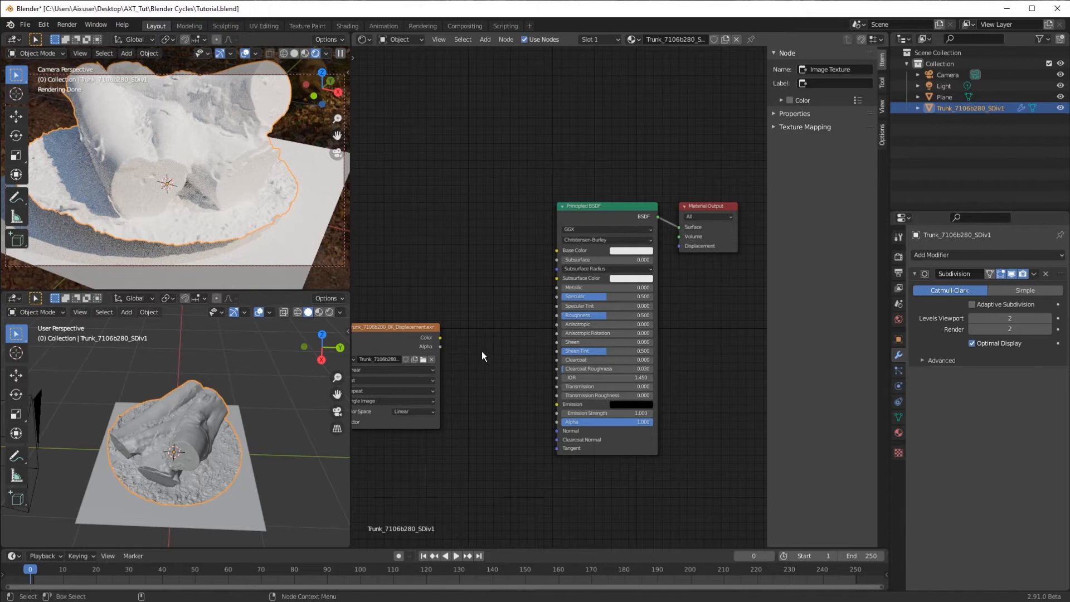
Add a Displacement node beside the displacement texture and connect the texture's Color output to its Height input.
key("shift+a")
left_click(481, 351)
type("displa")
key("Return")
left_click(474, 360)
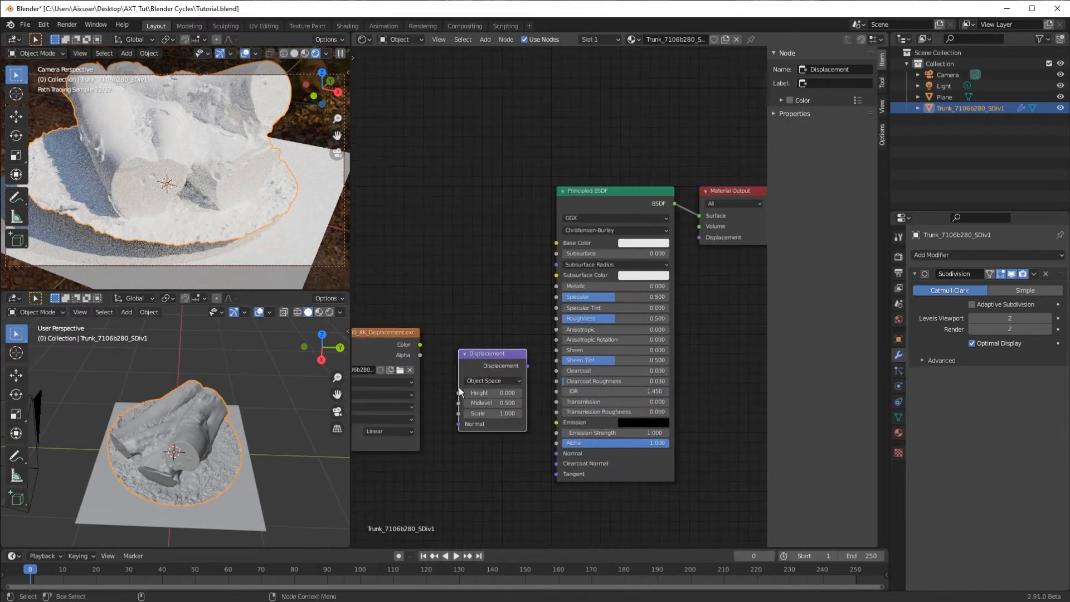
scroll(446, 379, "up", 2)
left_click(397, 354)
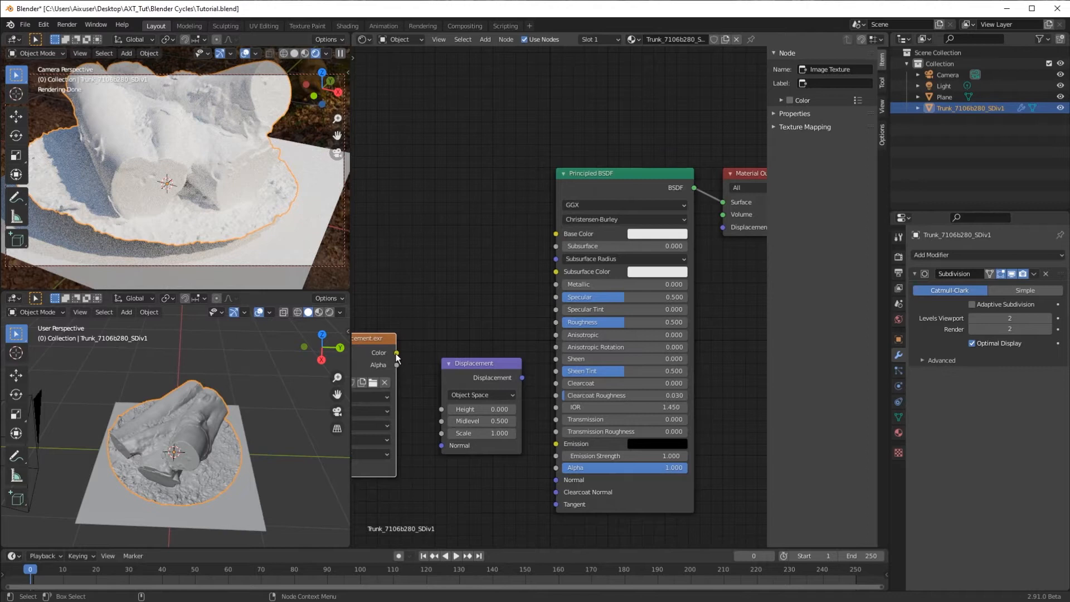
left_click_drag(397, 354, 441, 410)
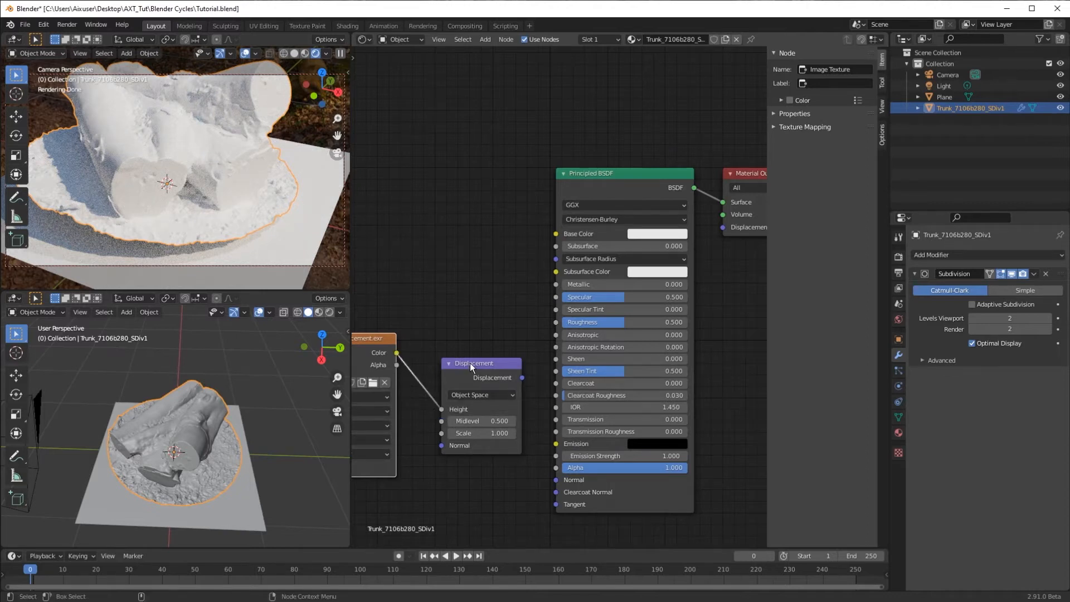
Move the displacement nodes below the Principled BSDF and connect the Displacement output to the Material Output's Displacement input.
left_click_drag(383, 306, 481, 424)
left_click_drag(376, 311, 507, 403)
left_click_drag(462, 362, 626, 550)
middle_click_drag(744, 320, 563, 232)
left_click_drag(582, 85, 687, 211)
left_click_drag(506, 478, 647, 263)
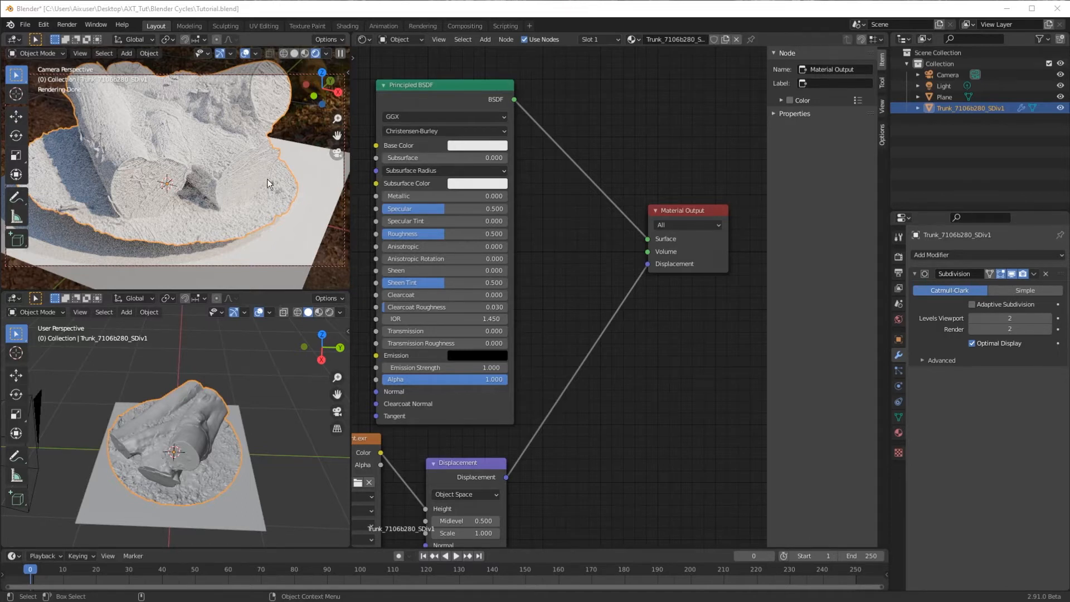
Set the trunk material's surface displacement method to Displacement Only.
left_click(899, 433)
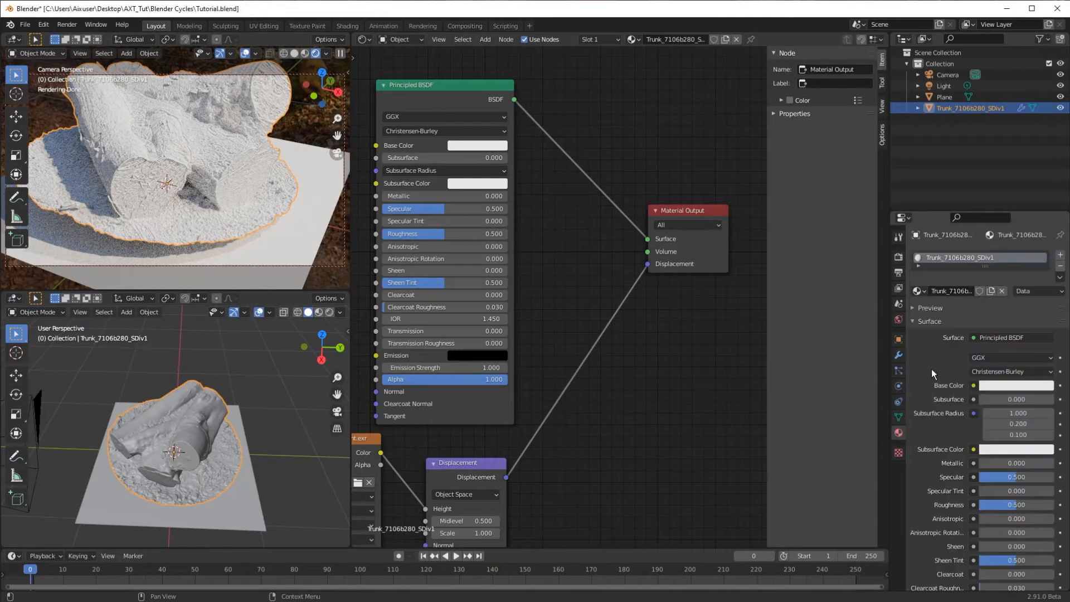
scroll(932, 366, "down", 10)
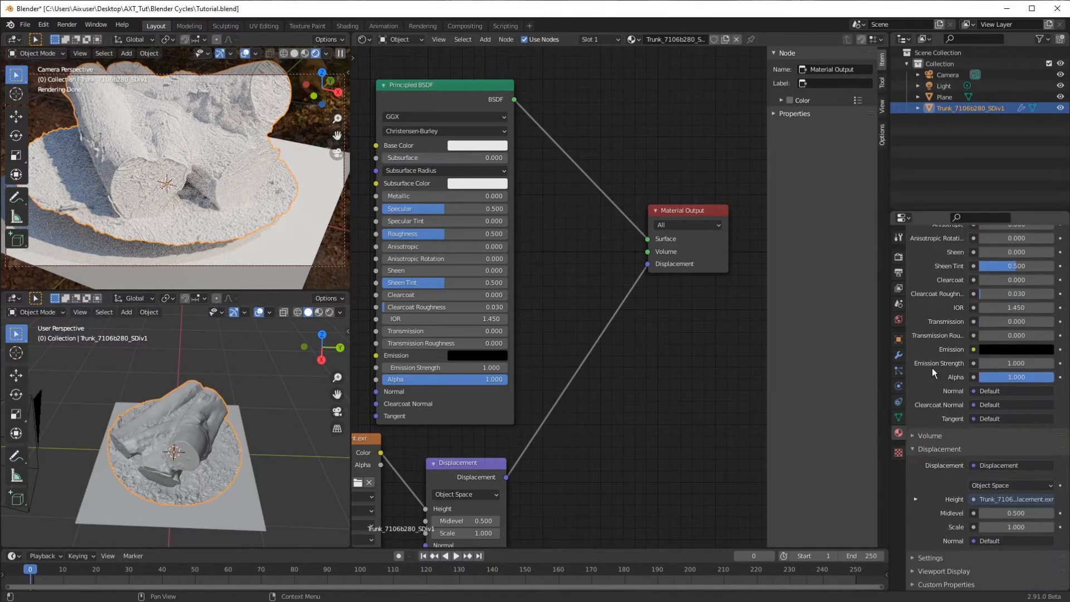
left_click(934, 559)
scroll(951, 504, "down", 6)
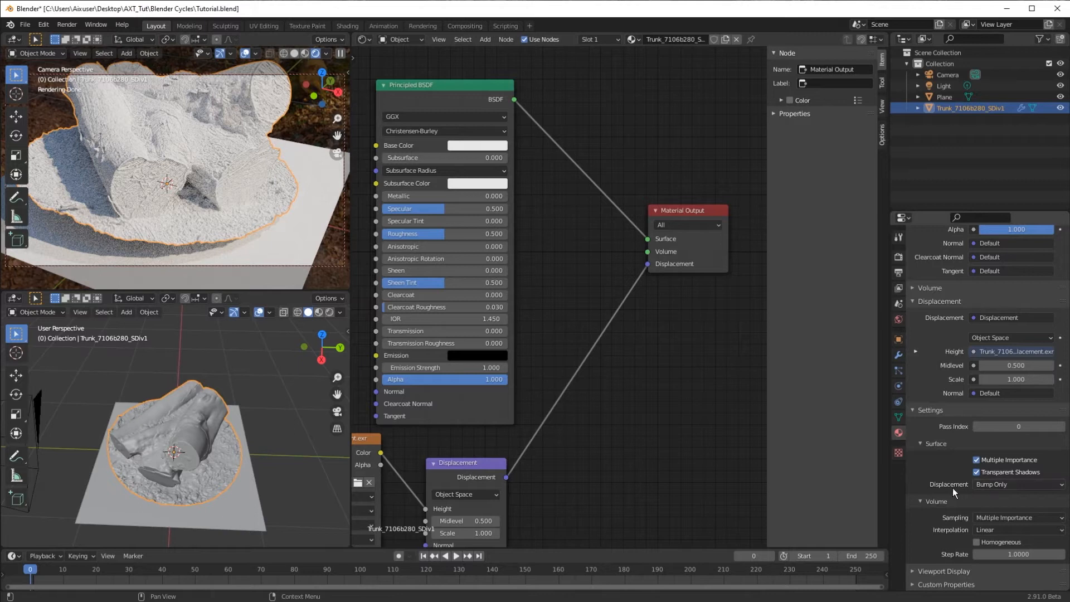
left_click(1003, 484)
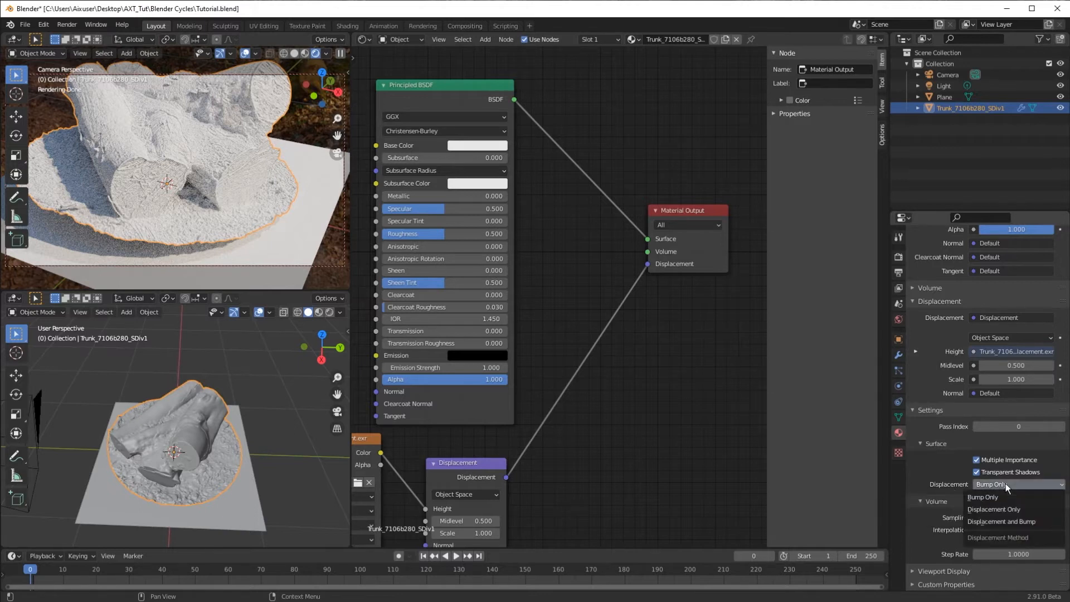
left_click(1022, 509)
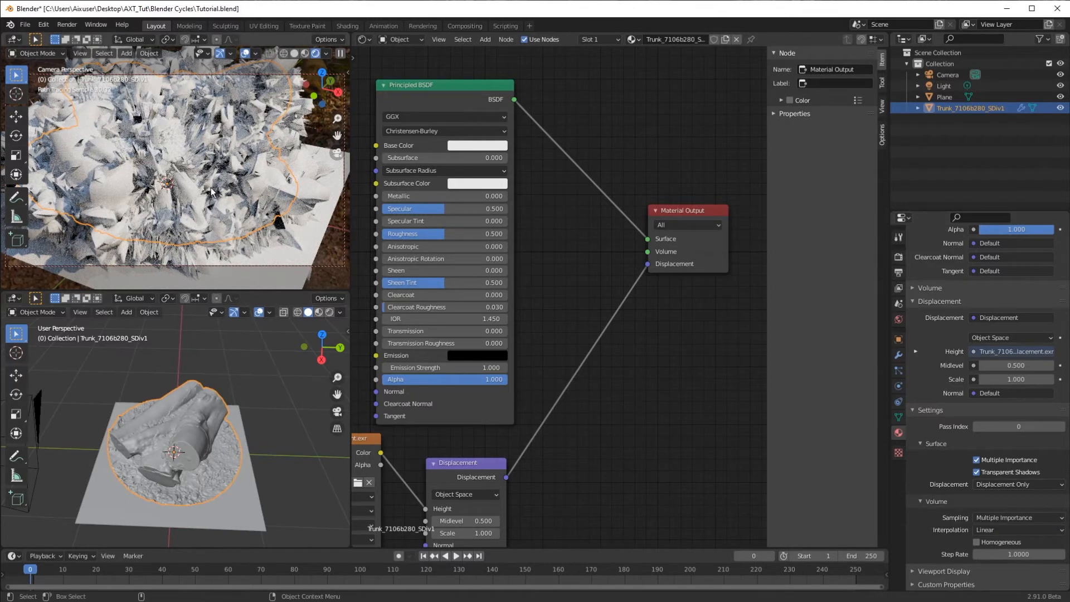
Set the Displacement node's scale to 0.1.
mouse_move(225, 180)
middle_mouse_down()
mouse_move(217, 161)
mouse_move(213, 191)
middle_mouse_up()
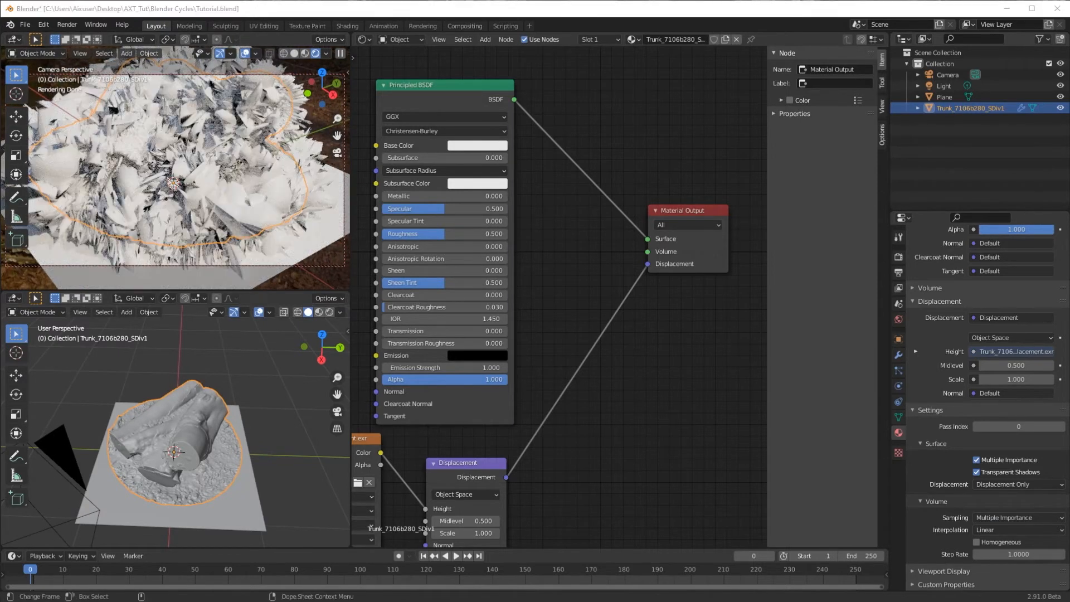
middle_click_drag(568, 476, 594, 412)
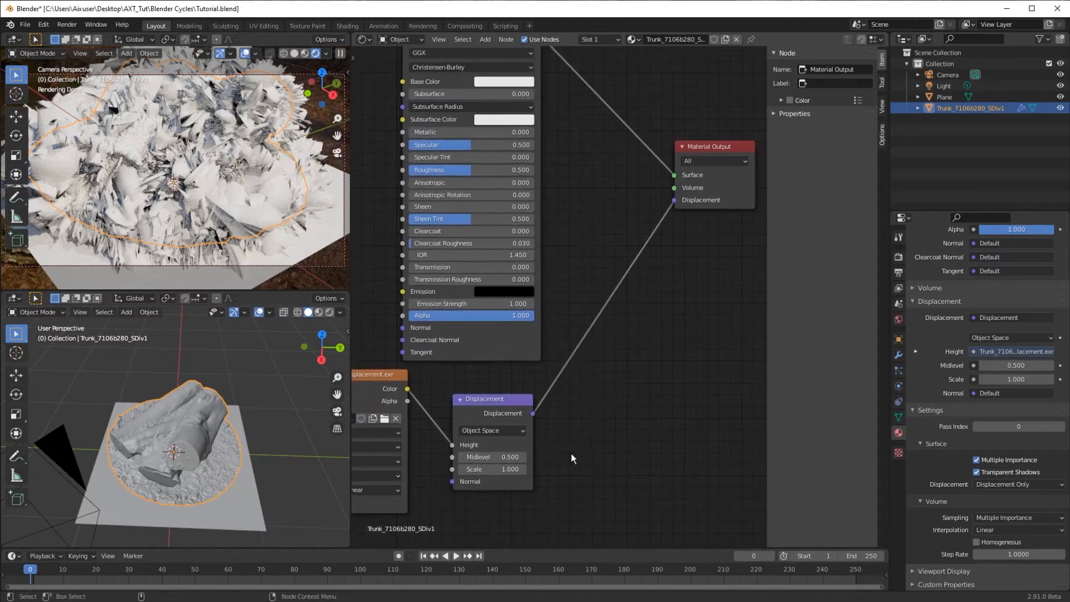
left_click(496, 469)
type("0.1")
key("Return")
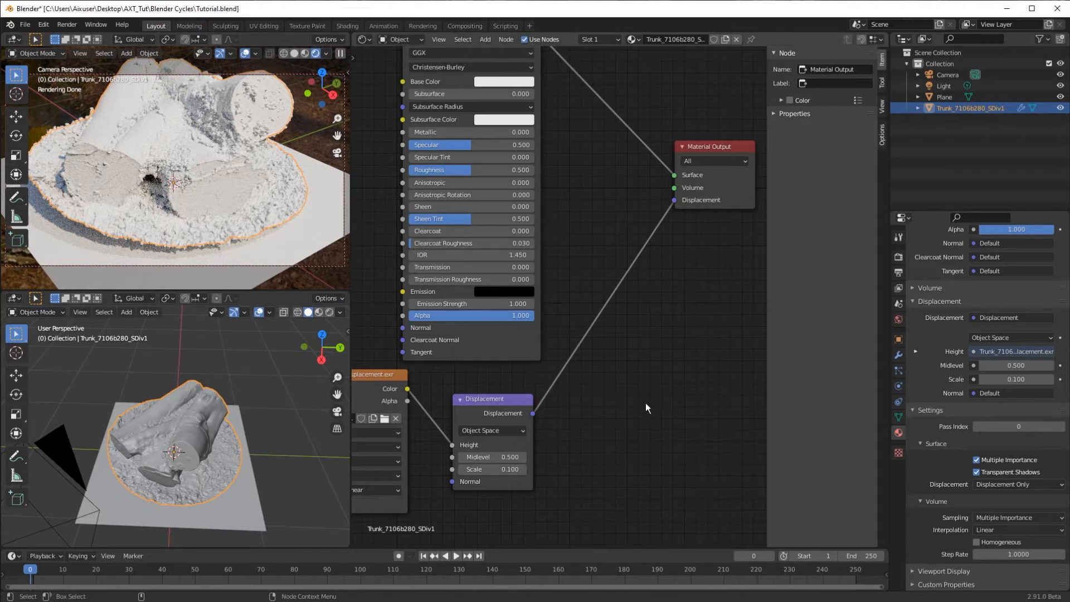
Darken the trunk material's base color to a medium grey.
left_click(509, 82)
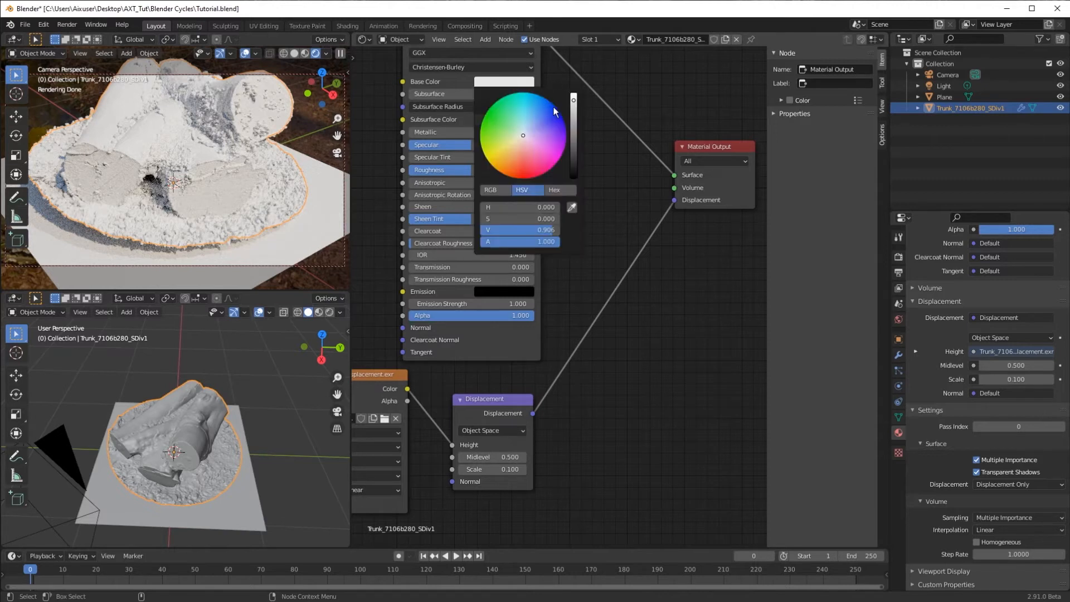
left_click_drag(573, 135, 575, 142)
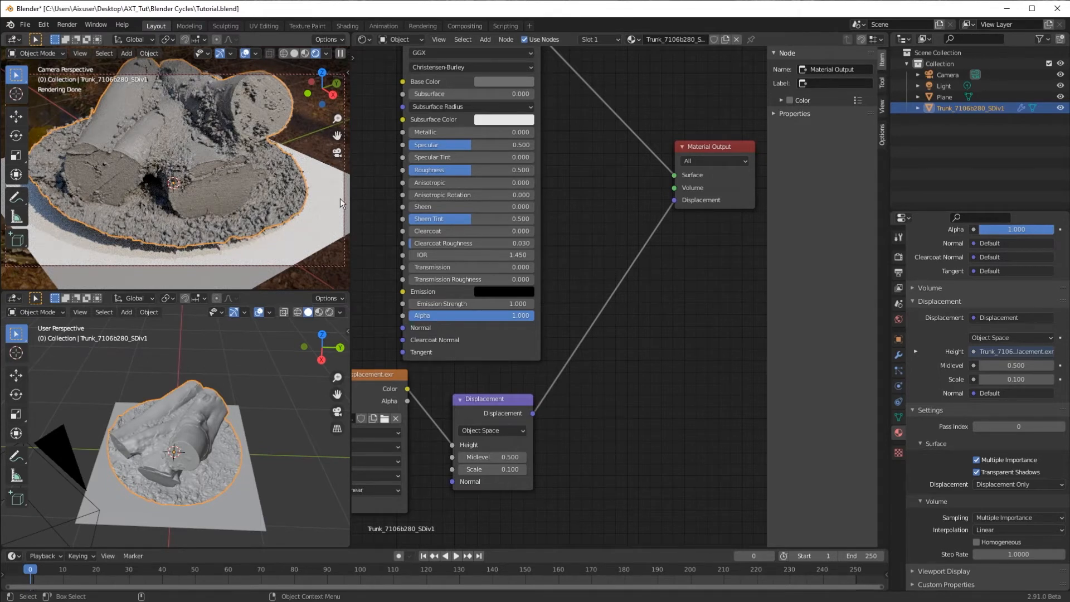
Disconnect the displacement from the Material Output and bring the Trunk_7106b280_High_8K_Normal.jpg texture from the file folder into the node tree.
left_click_drag(674, 200, 667, 283)
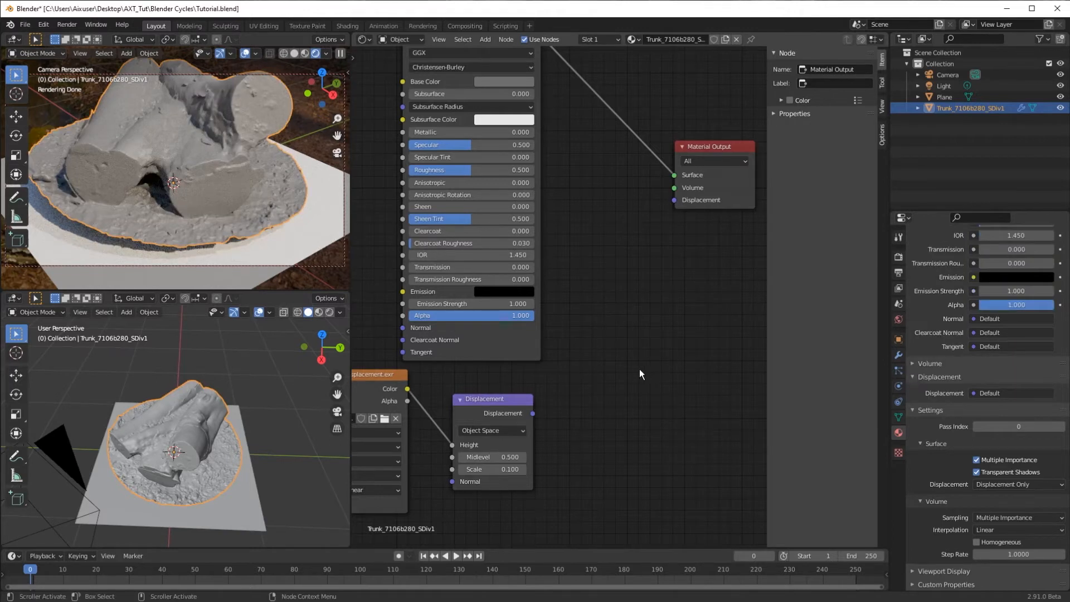
middle_click_drag(627, 329, 685, 394)
middle_click_drag(460, 365, 575, 370)
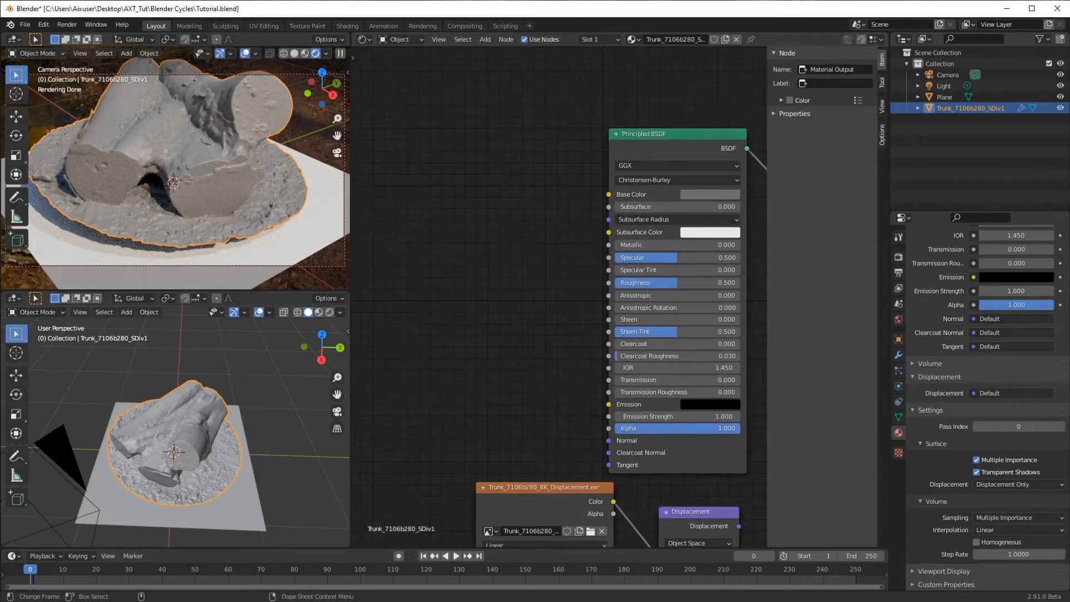
key("alt+Tab")
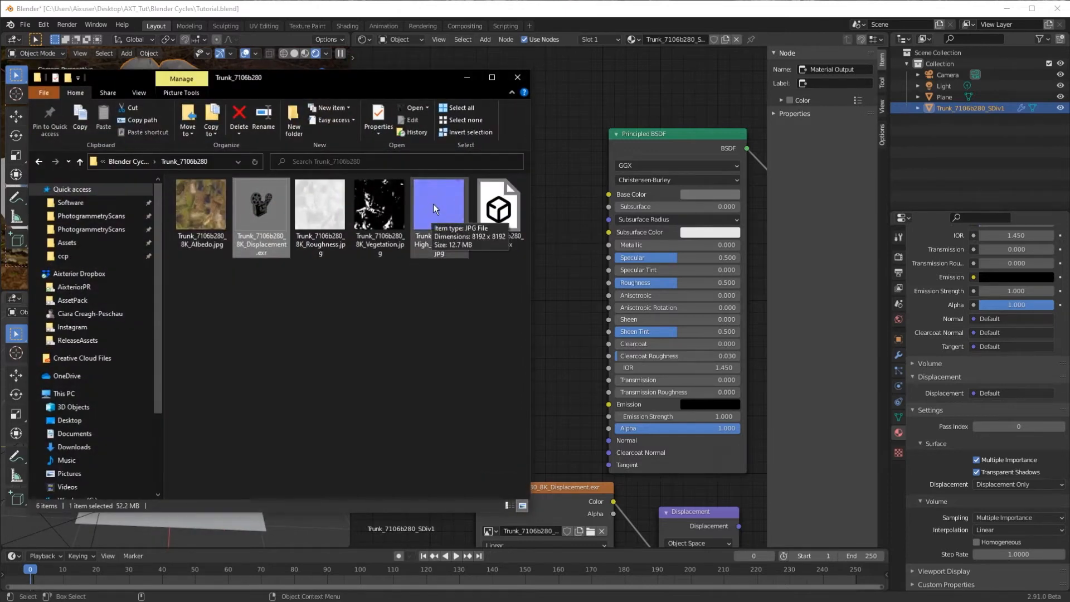
left_click_drag(435, 209, 410, 280)
left_click(587, 326)
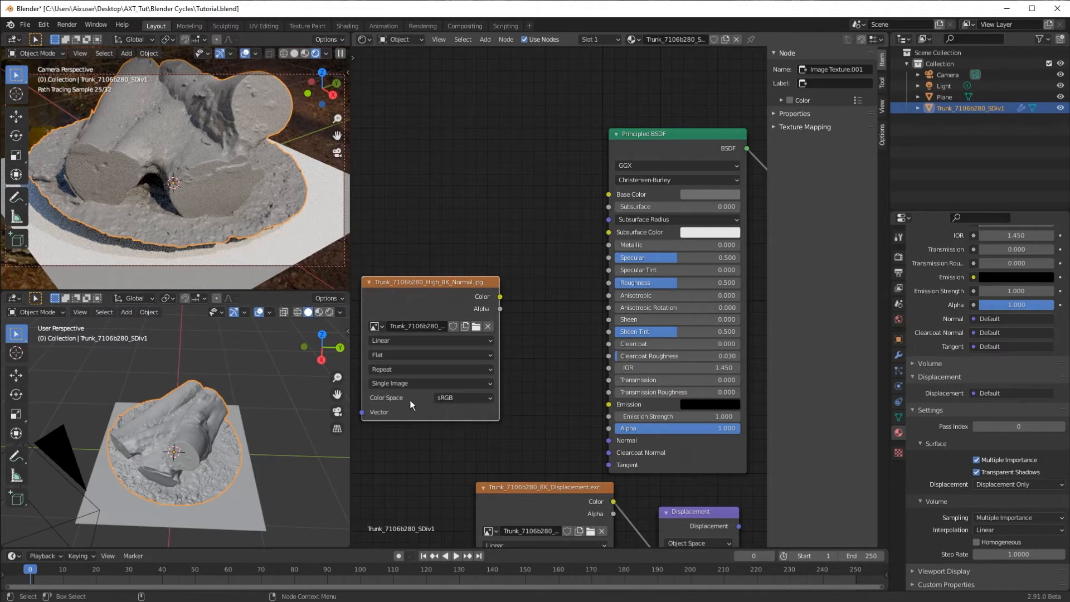
Set the normal texture's color space to Non-Color and move its node farther away from the Principled BSDF.
left_click(460, 397)
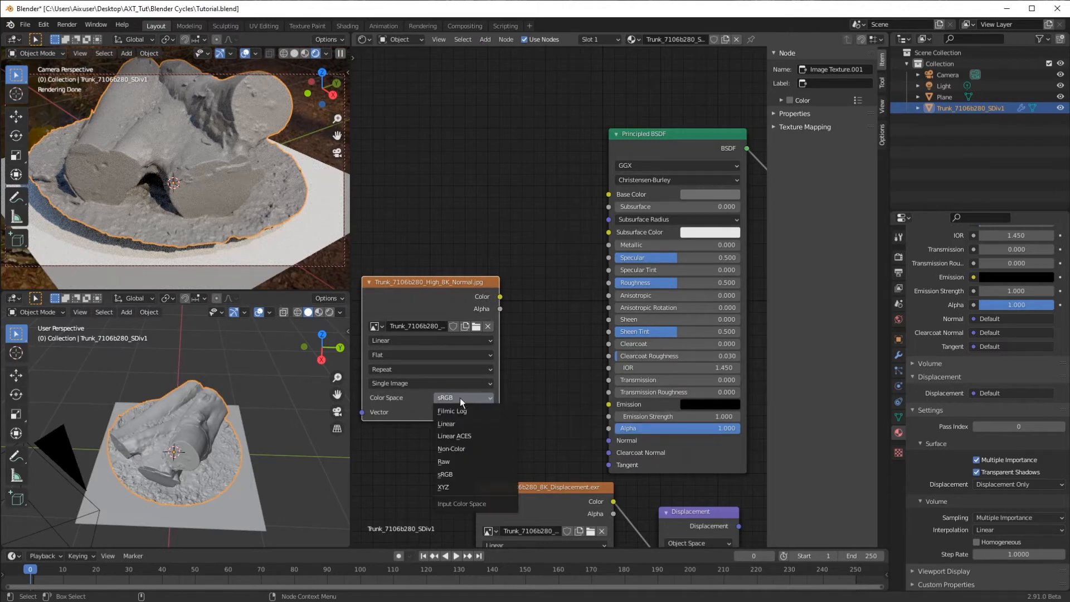
left_click(457, 450)
left_click(452, 442)
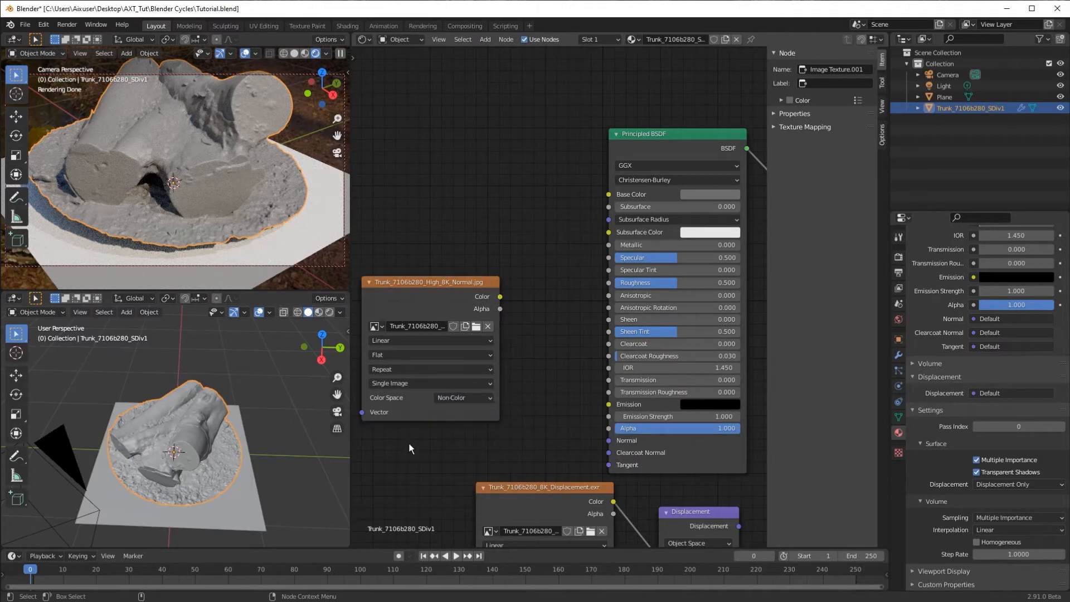
left_click(438, 285)
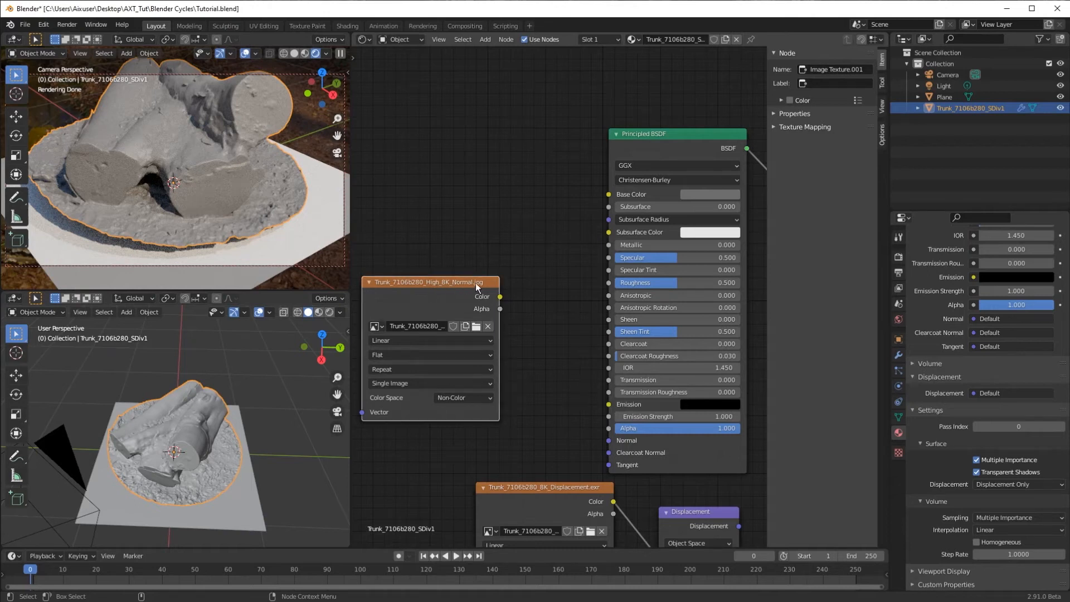
scroll(471, 295, "right", 2, "ctrl")
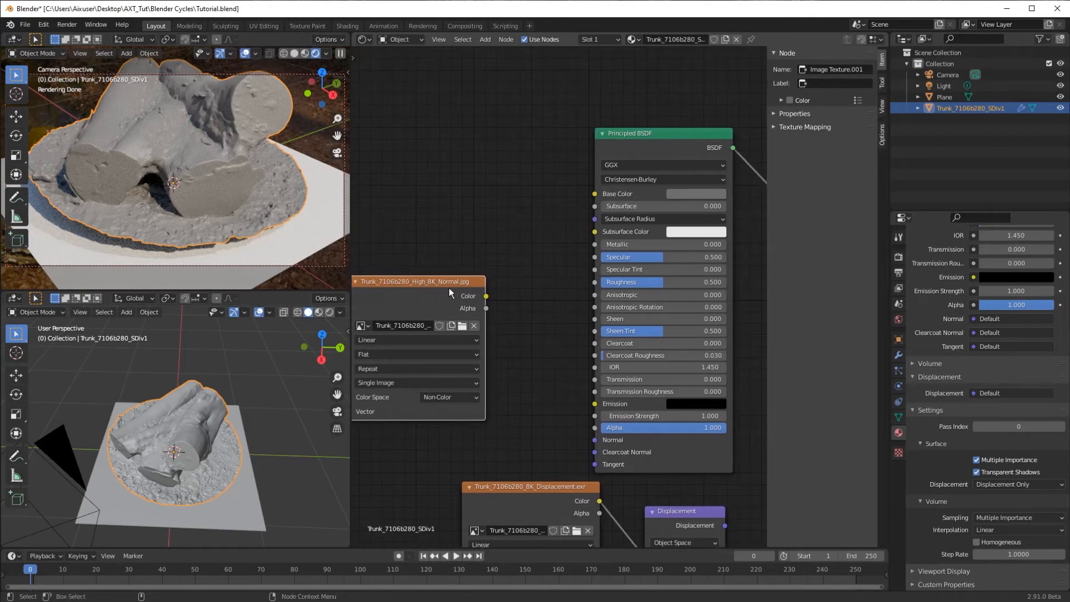
left_click_drag(449, 287, 396, 302)
middle_click_drag(443, 427, 524, 423)
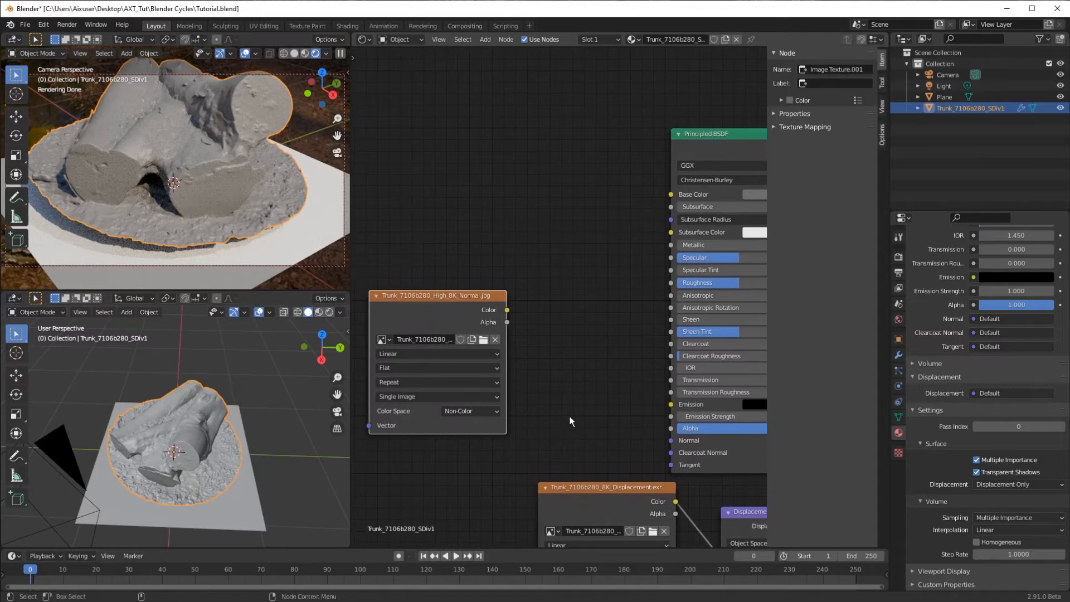
Add a Normal Map node, feed it the normal texture's Color, and connect its output to the Principled BSDF's Normal input.
key("shift+a")
left_click(560, 388)
type("norm")
key("Down")
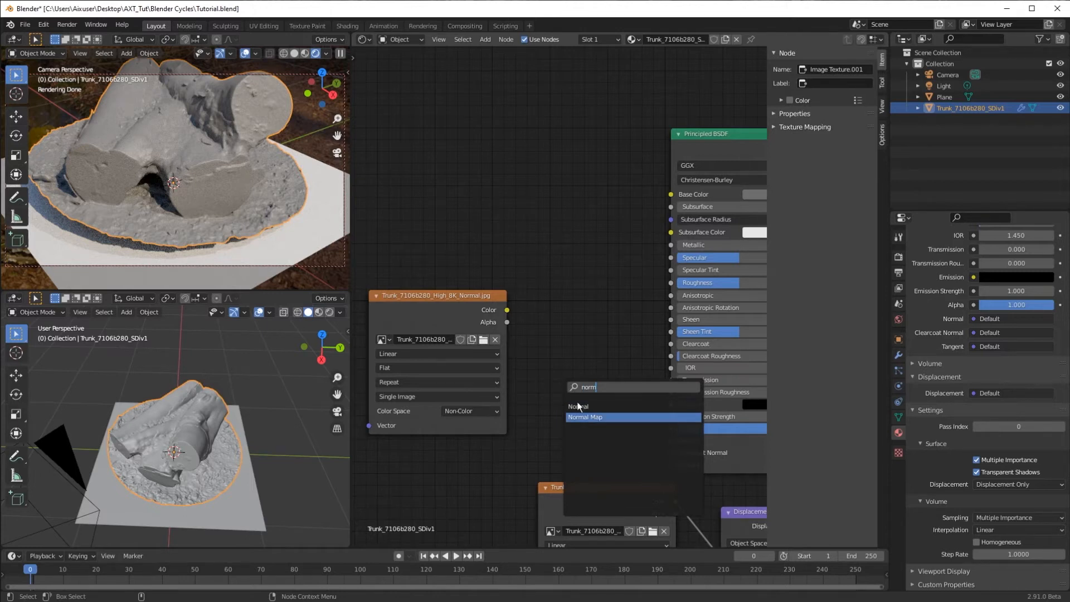
left_click(580, 417)
left_click_drag(502, 311, 548, 419)
mouse_move(635, 361)
left_mouse_down()
mouse_move(681, 457)
mouse_move(672, 440)
left_mouse_up()
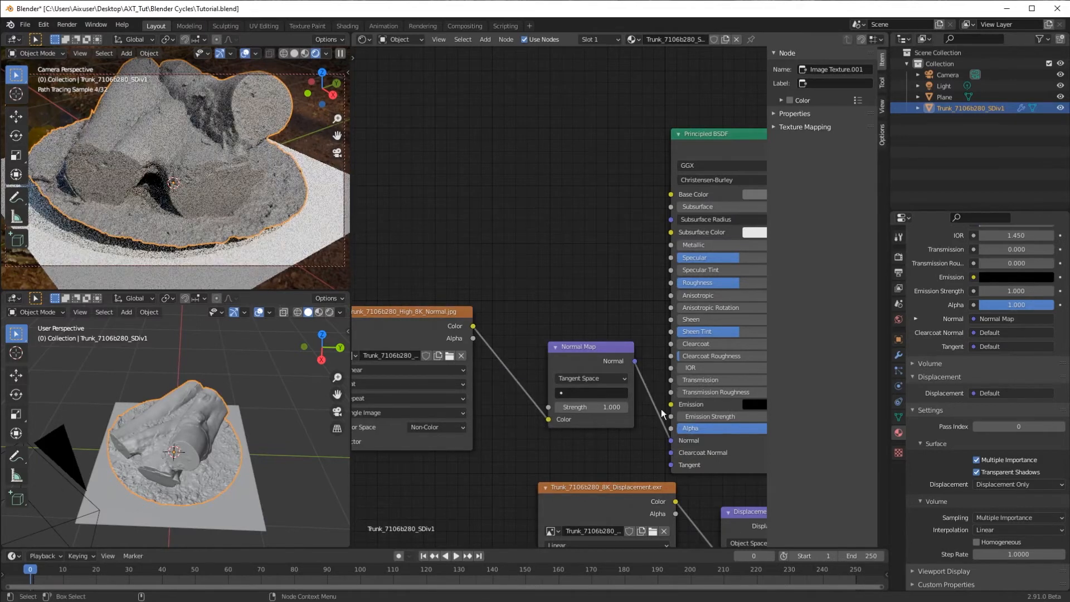
Examine the normal-mapped surface detail on the trunk up close in the rendered camera view.
scroll(156, 94, "up", 6)
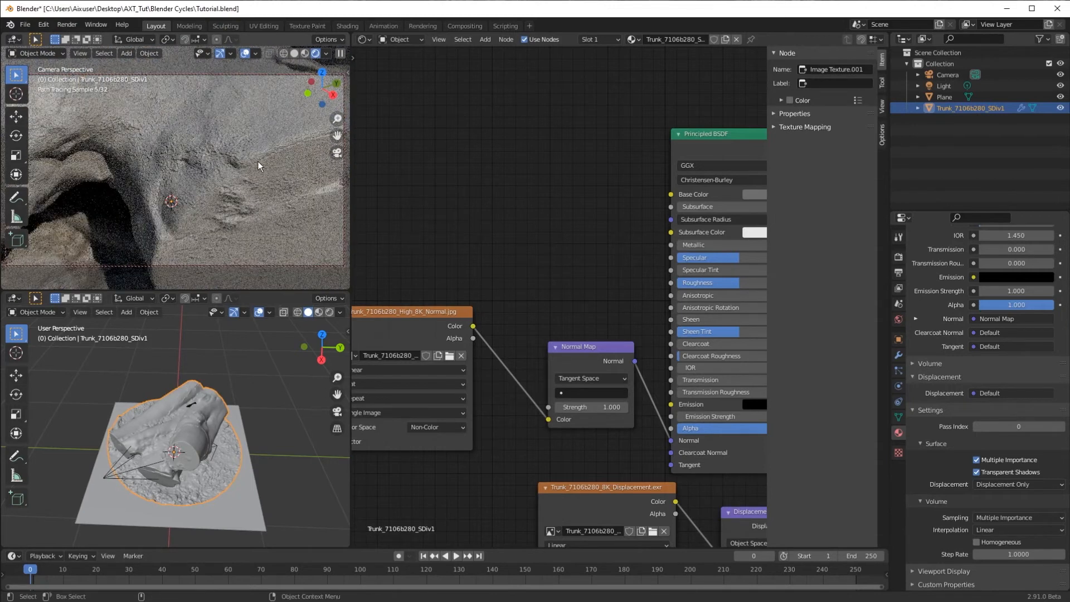
scroll(252, 180, "up", 2)
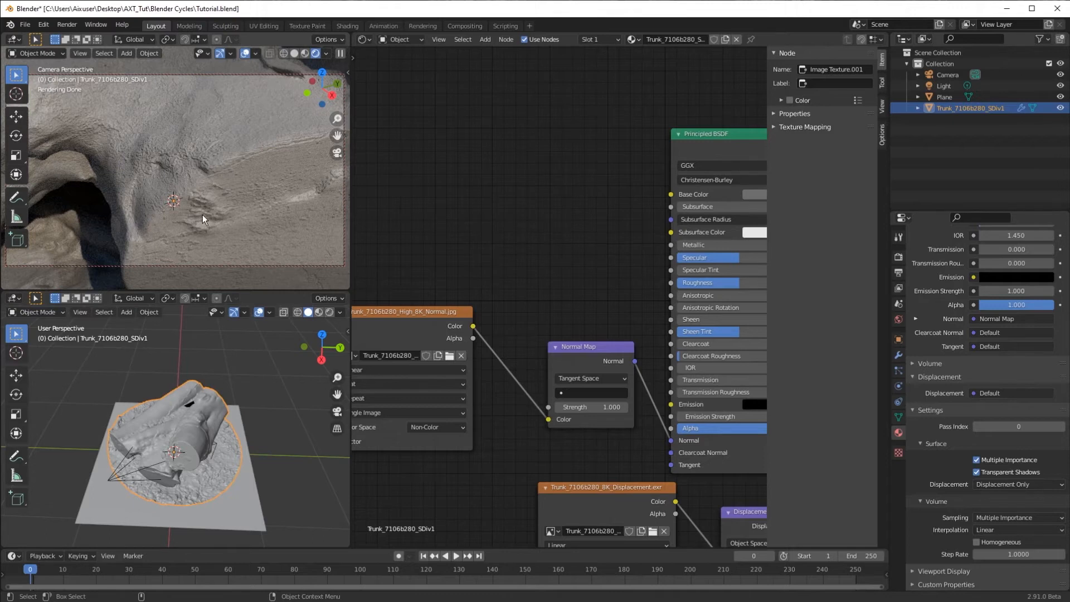
left_click(225, 171, "shift")
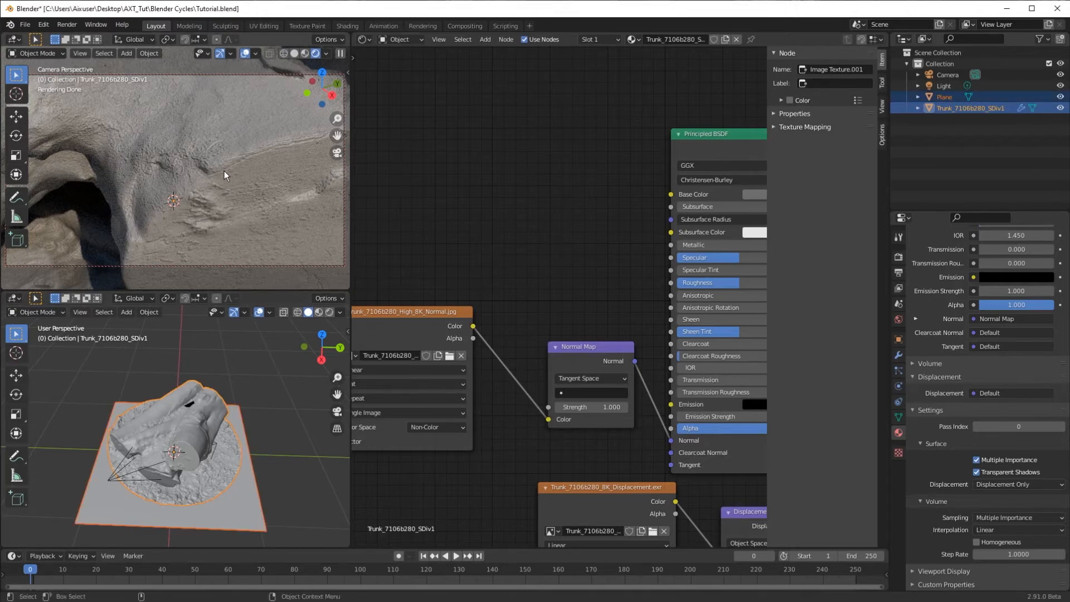
scroll(236, 176, "down", 5)
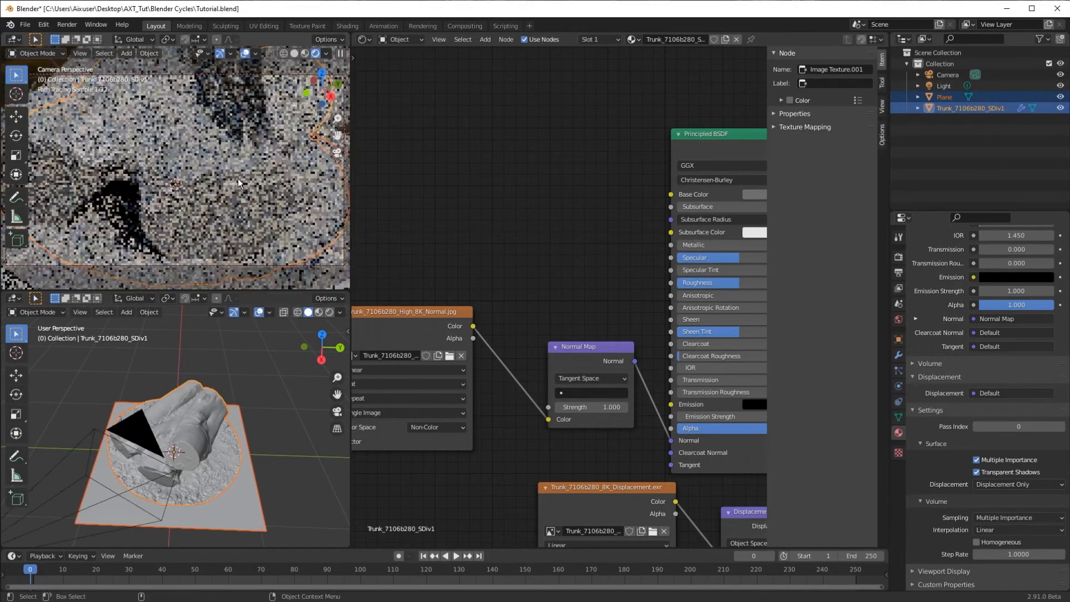
scroll(237, 178, "down", 3)
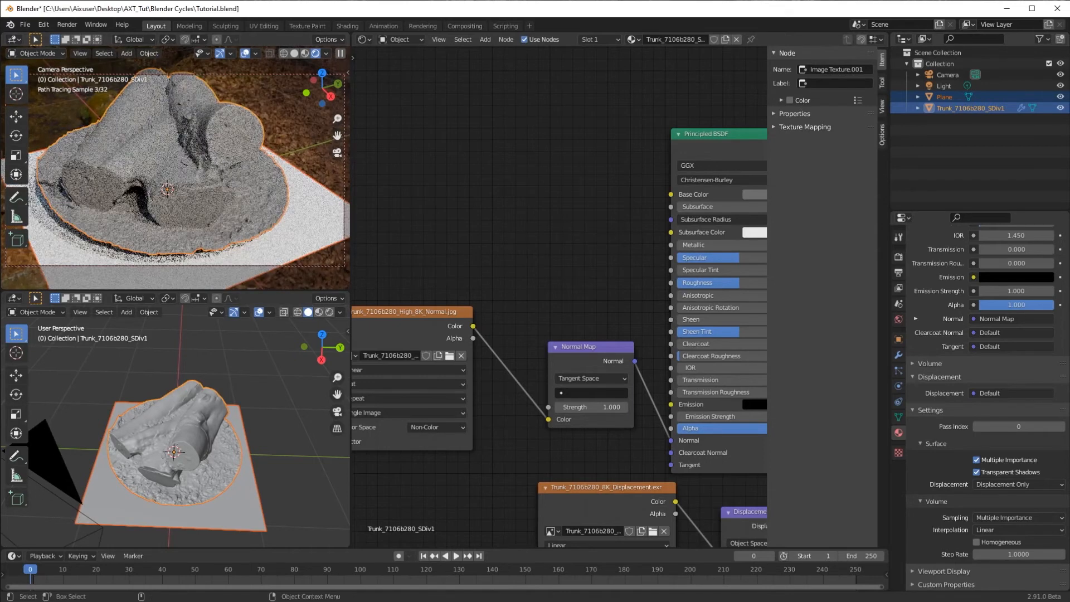
Add the Trunk_7106b280_8K_Albedo.jpg texture from the file folder and connect its Color output to the Principled BSDF's Base Color.
key("alt+Tab")
left_click_drag(200, 204, 671, 195)
left_click(418, 143)
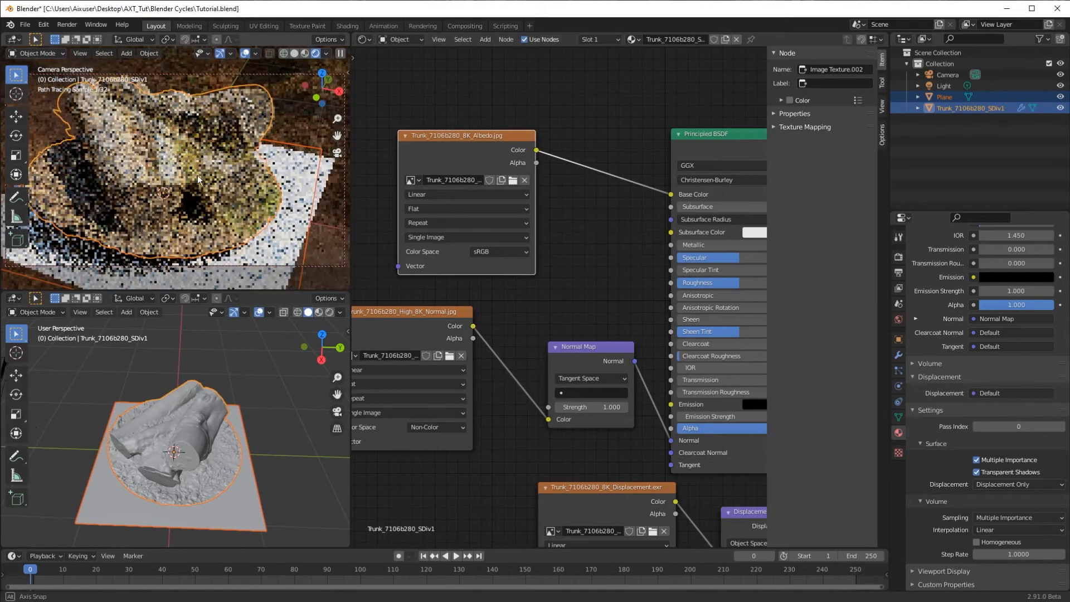
left_click_drag(282, 166, 205, 163, "alt")
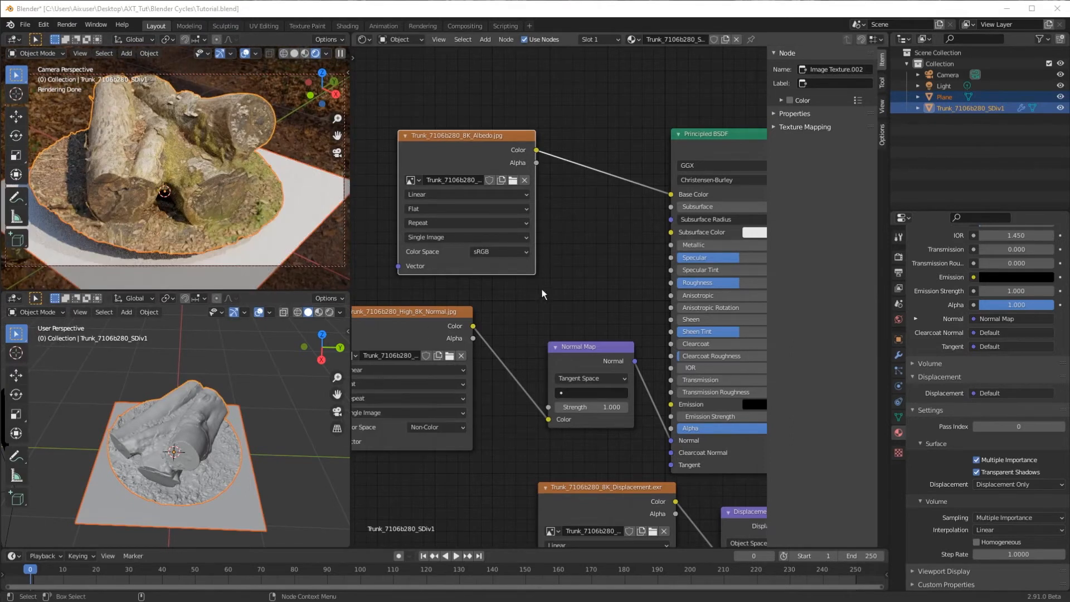
Set the scene's color management look to Medium High Contrast.
left_click(898, 257)
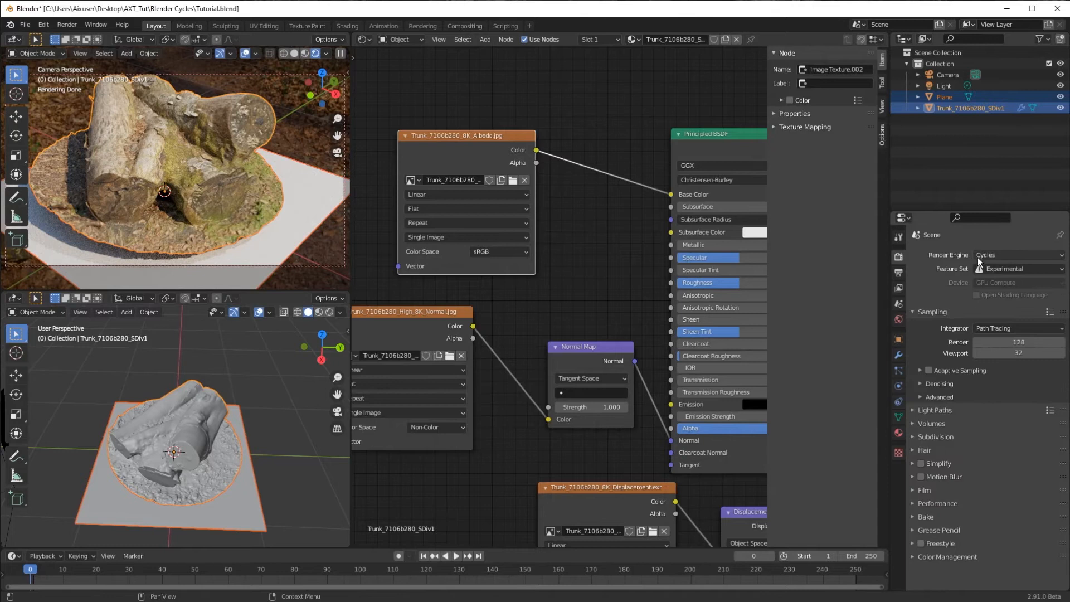
left_click(942, 557)
scroll(945, 553, "down", 3)
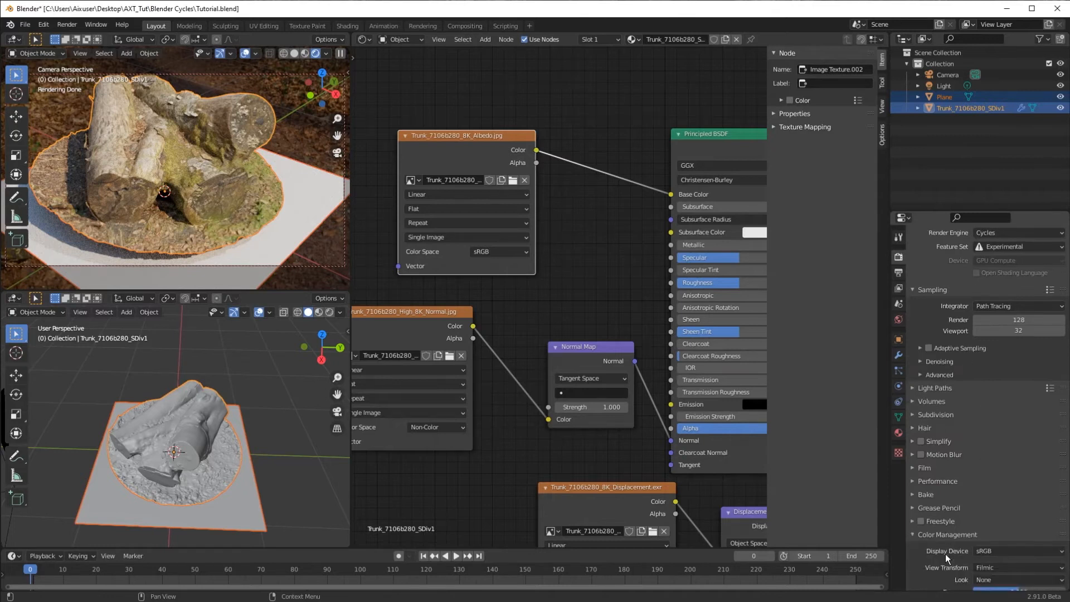
left_click(985, 526)
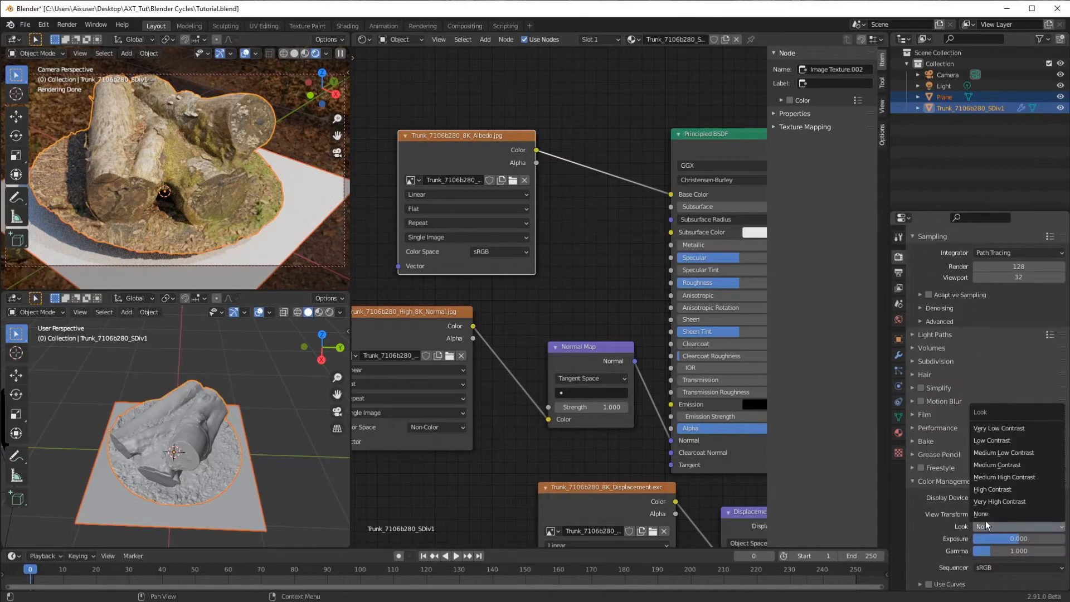
left_click(1007, 478)
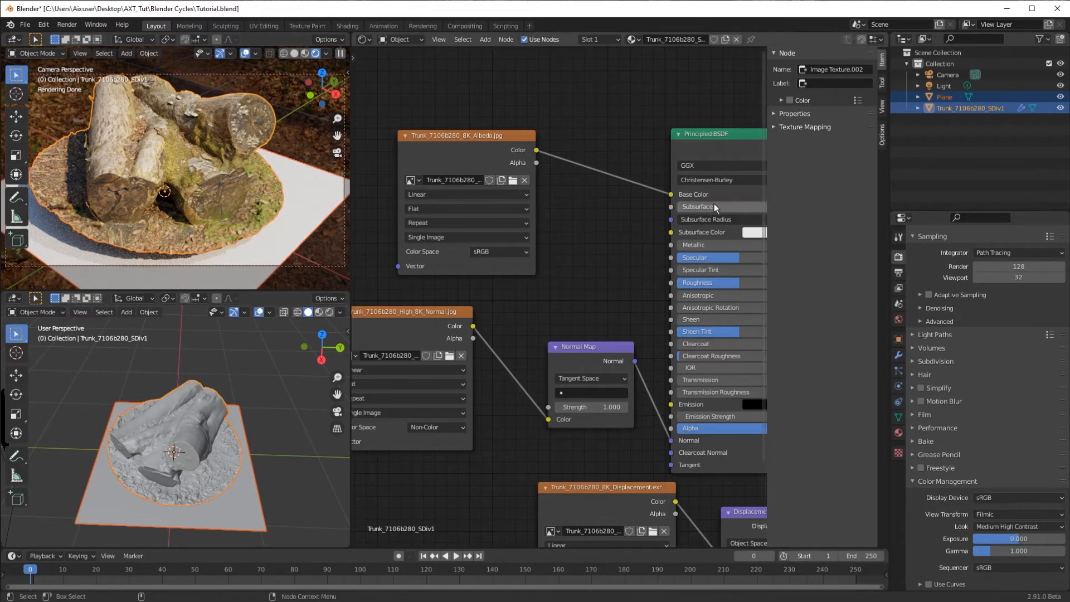
Raise the Principled BSDF's subsurface to 0.541 and connect the albedo texture's Color output to Subsurface Color.
middle_click_drag(607, 203, 457, 182)
mouse_move(552, 190)
left_mouse_down()
mouse_move(591, 190)
mouse_move(559, 192)
left_mouse_up()
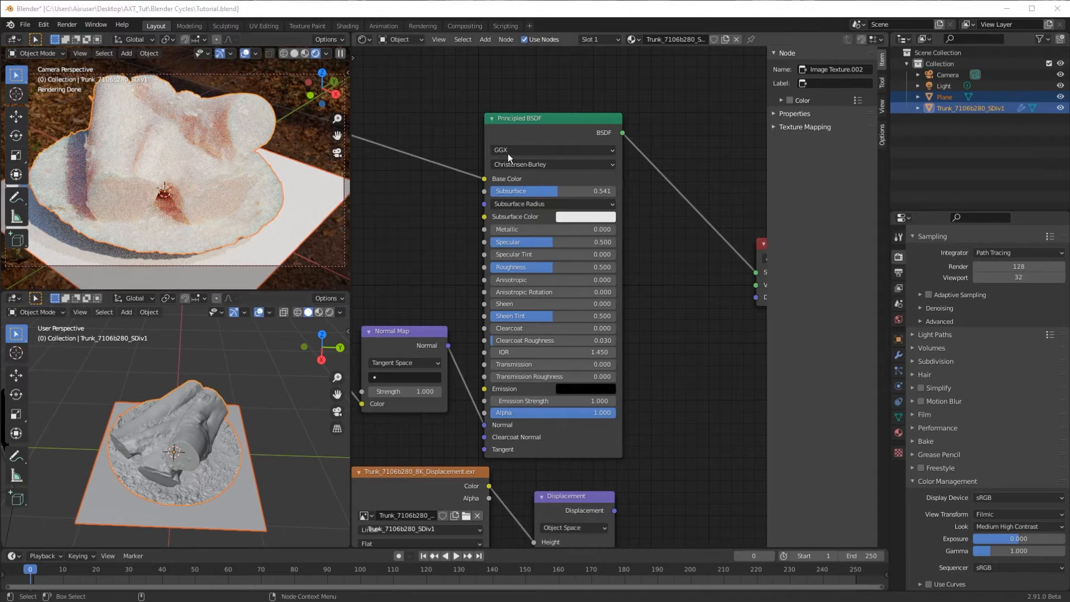
middle_click_drag(412, 210, 470, 219)
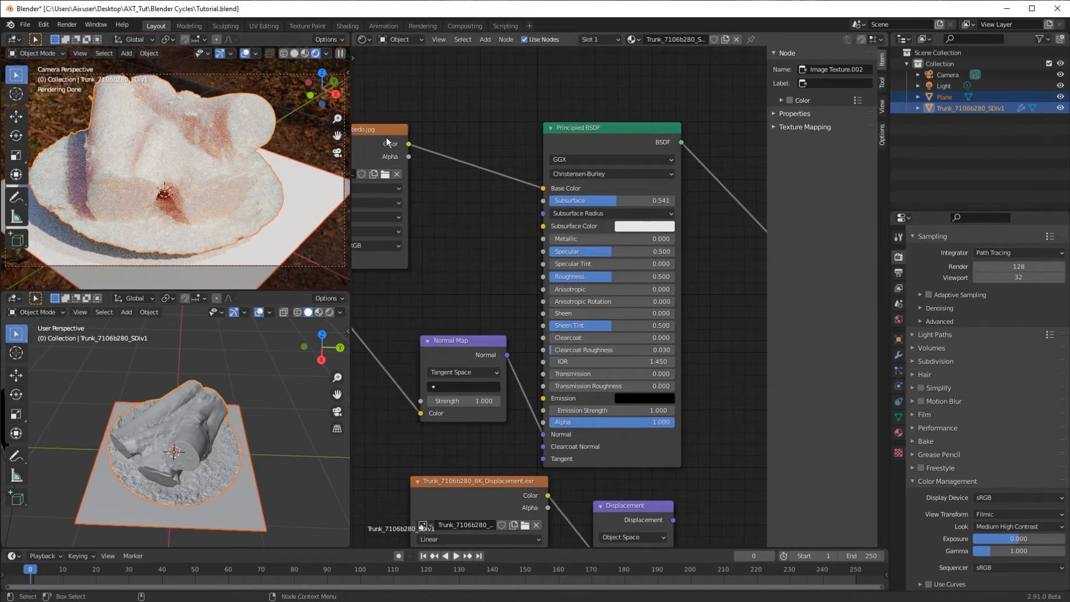
left_click_drag(409, 144, 543, 226)
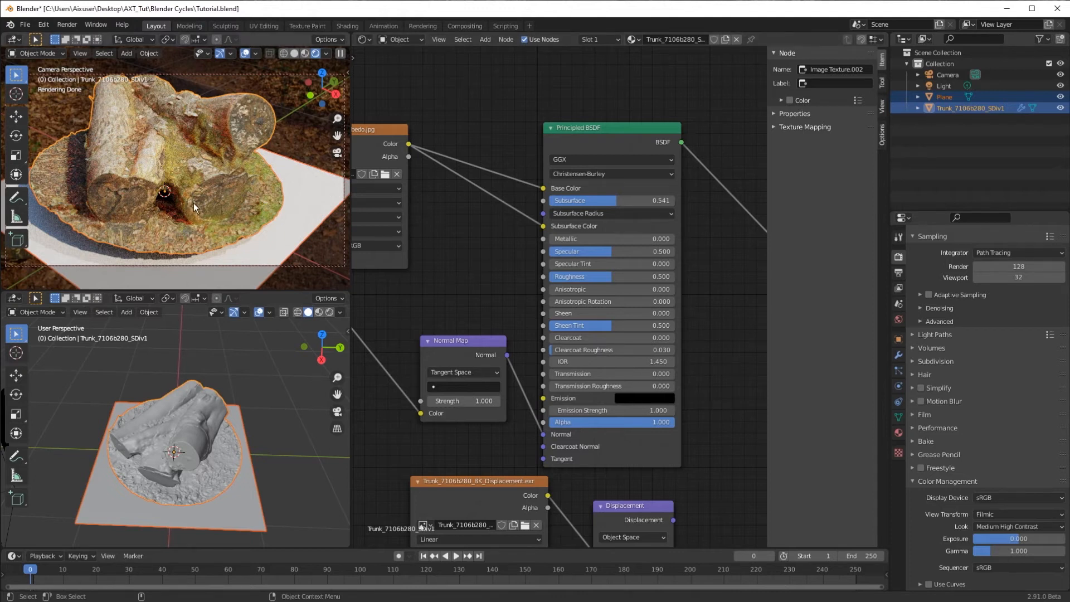
Add a Value node beside the Principled BSDF and connect its output to the Subsurface Radius input.
left_click(579, 214)
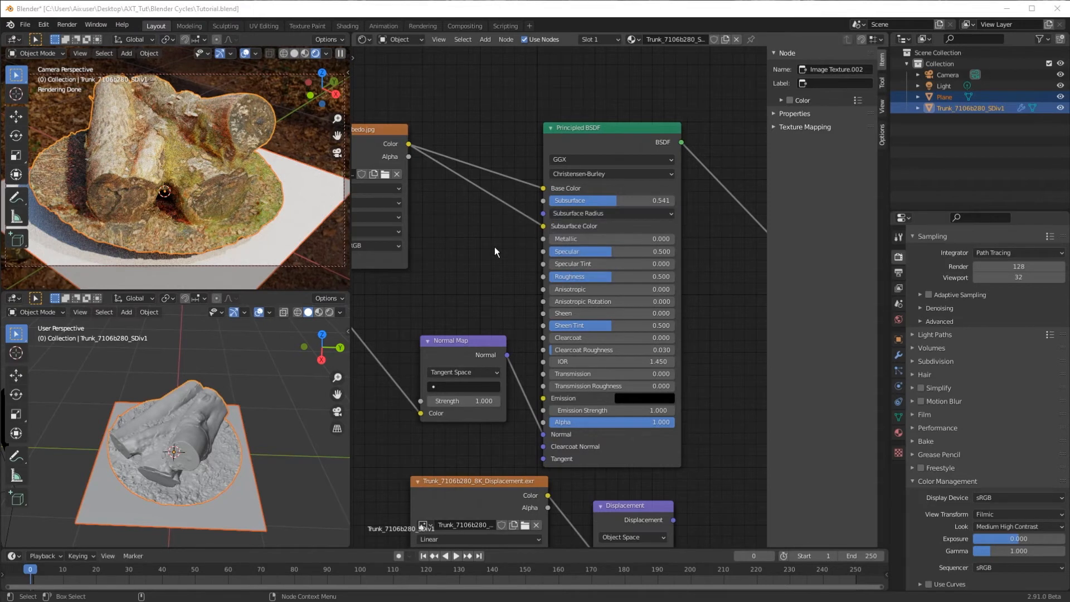
left_click(587, 215)
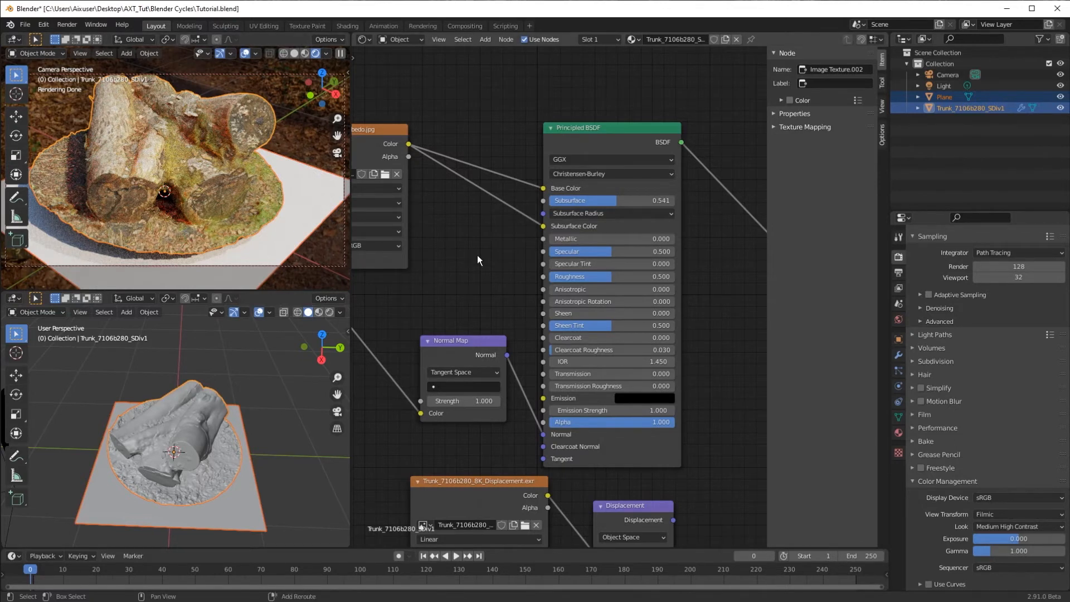
key("shift+a")
key("v")
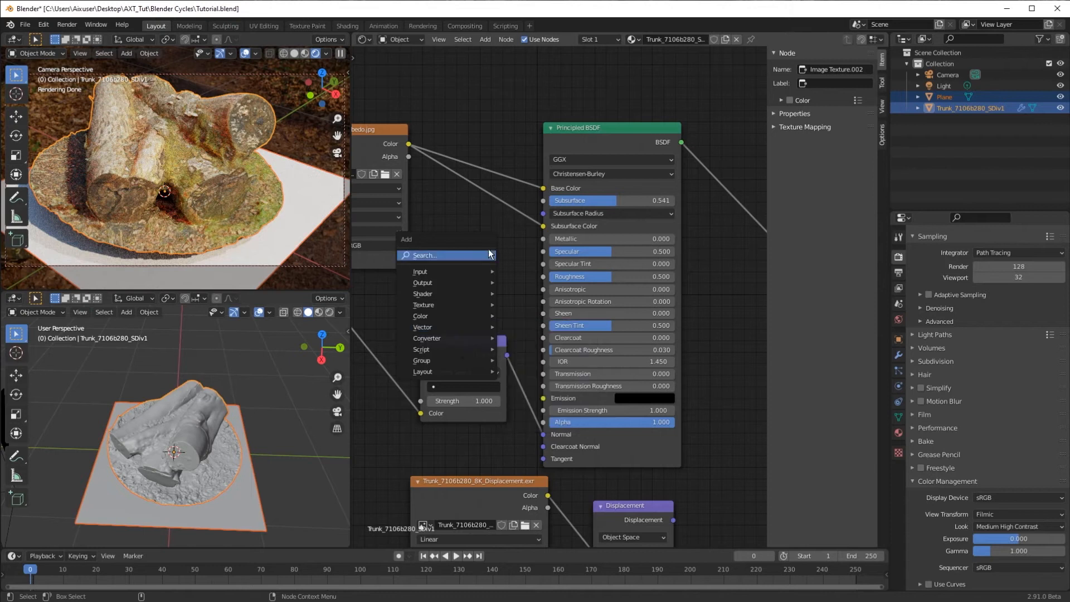
left_click(446, 255)
type("vslu")
key("BackSpace")
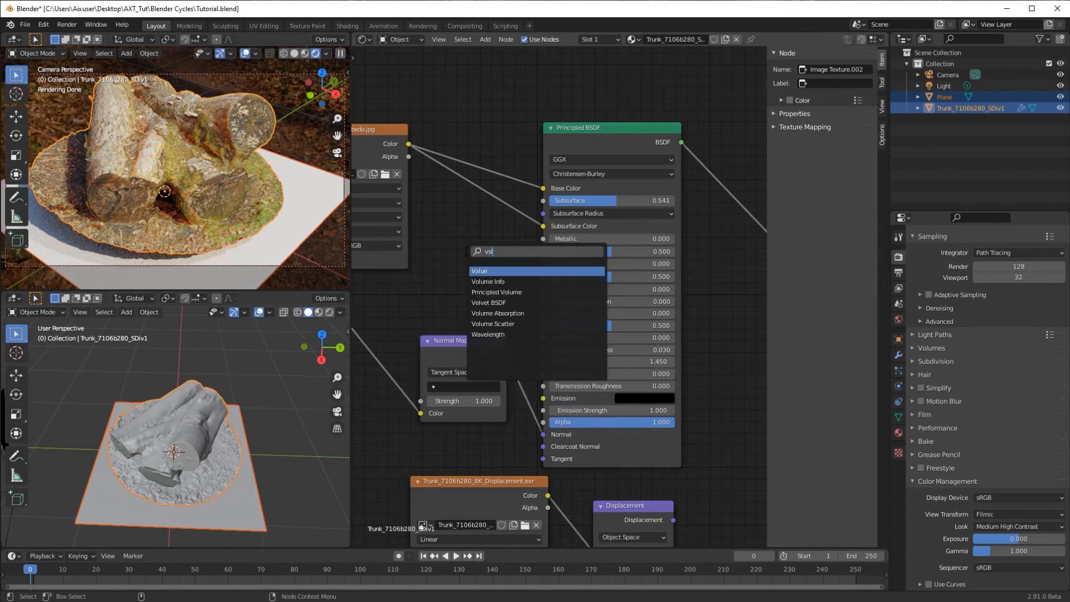
key("Return")
left_click(454, 241)
left_click_drag(514, 256, 544, 213)
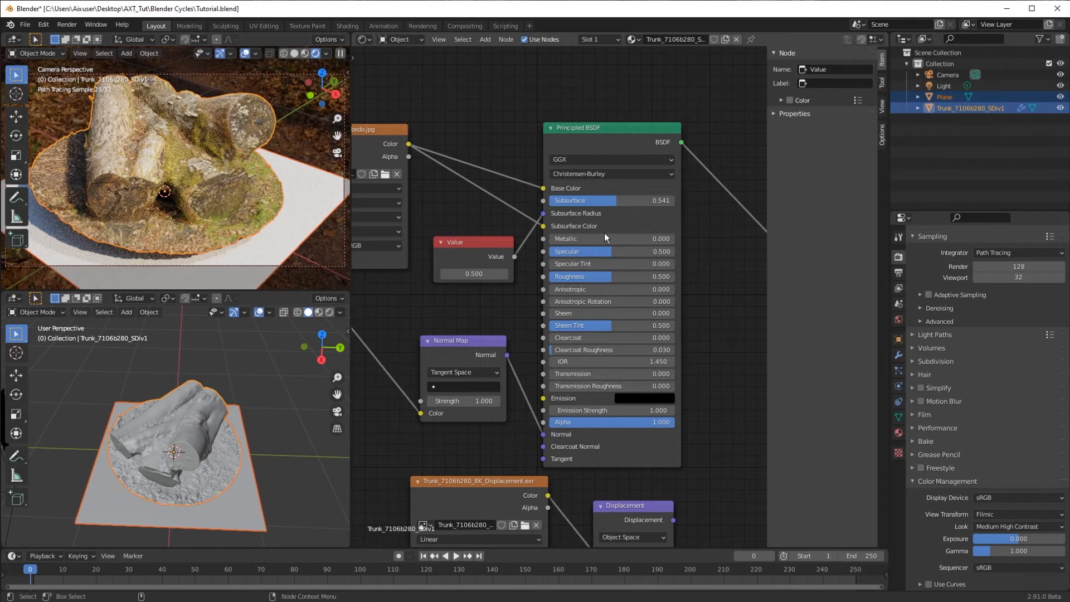
Set the Value node that drives the subsurface radius to 0.2.
left_click(474, 274)
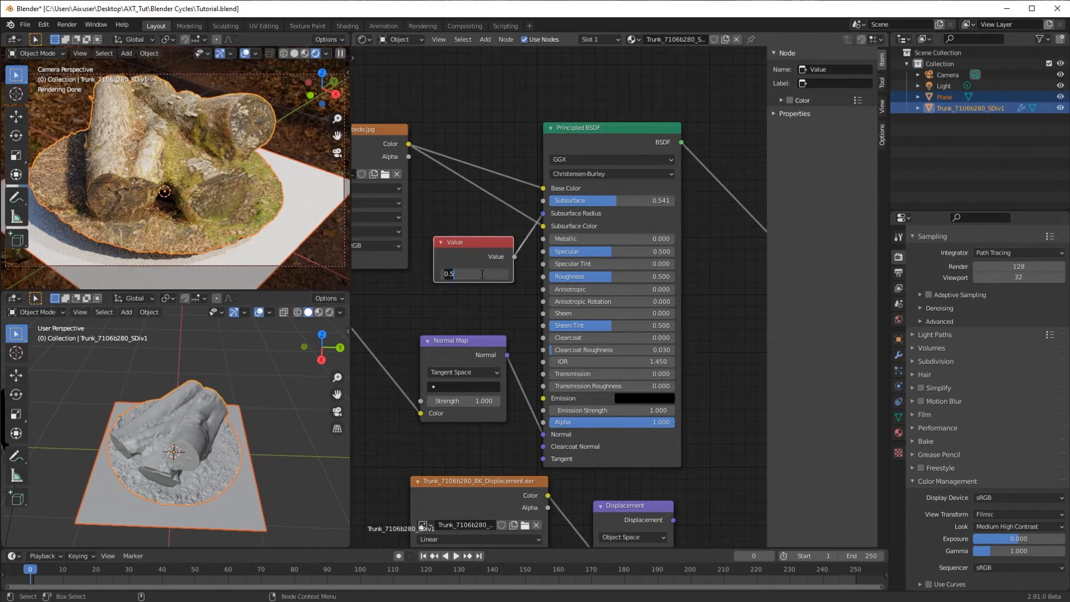
type("0.2")
key("Return")
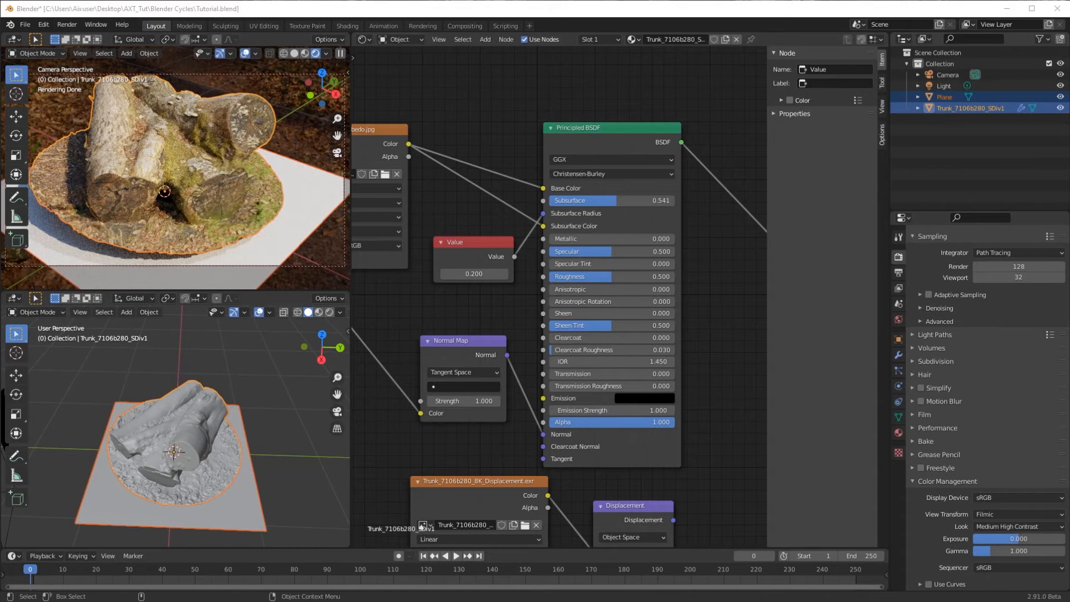
Preview the Trunk_7106b280_8K_Vegetation.jpg mask from the file folder and add it to the node tree as an image texture.
key("alt+Tab")
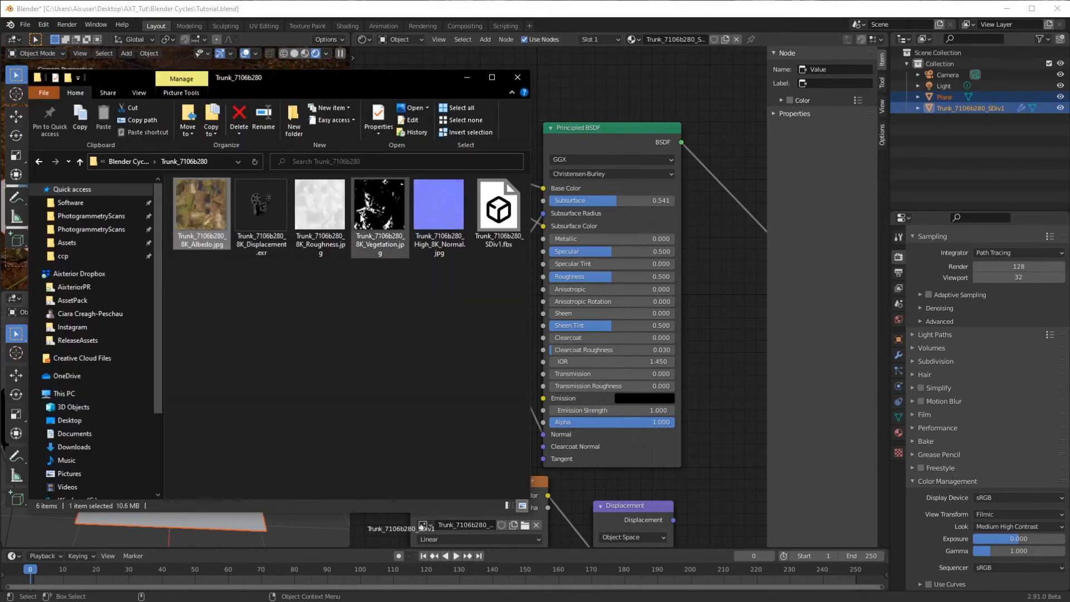
double_click(383, 222)
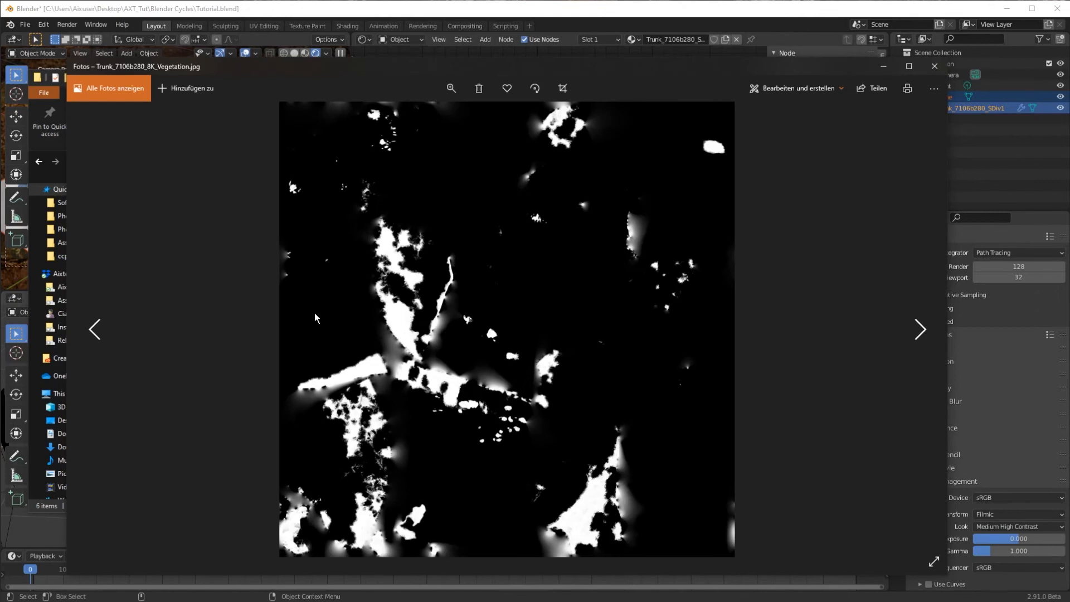
left_click(935, 66)
left_click_drag(379, 206, 478, 67)
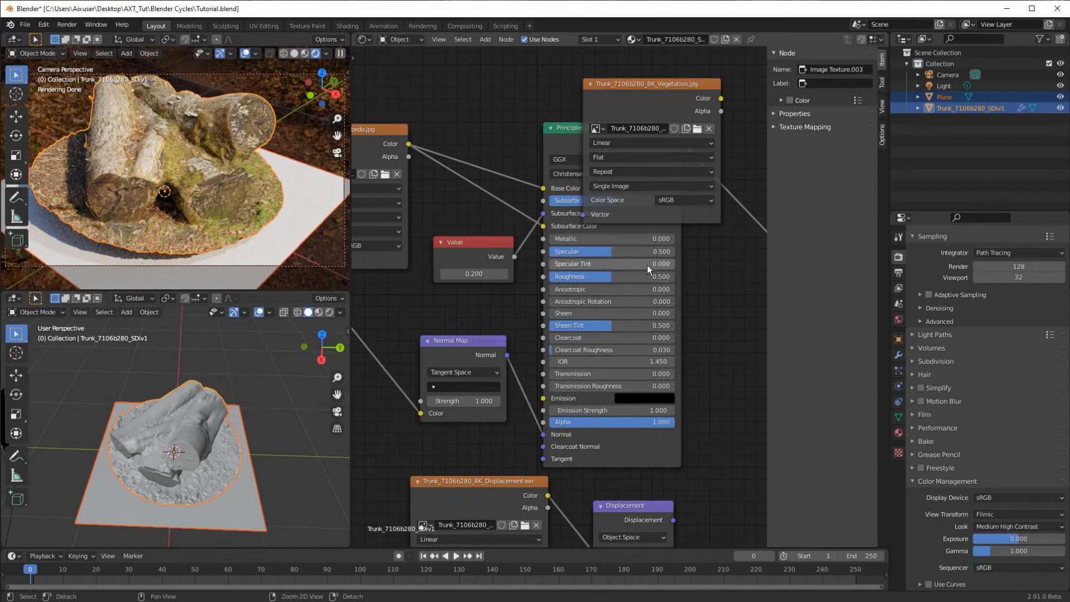
Preview the vegetation mask by linking its Color to the Material Output's Surface, and reconnect the Principled BSDF to Surface.
middle_click_drag(714, 262, 458, 296)
left_click_drag(464, 134, 559, 318)
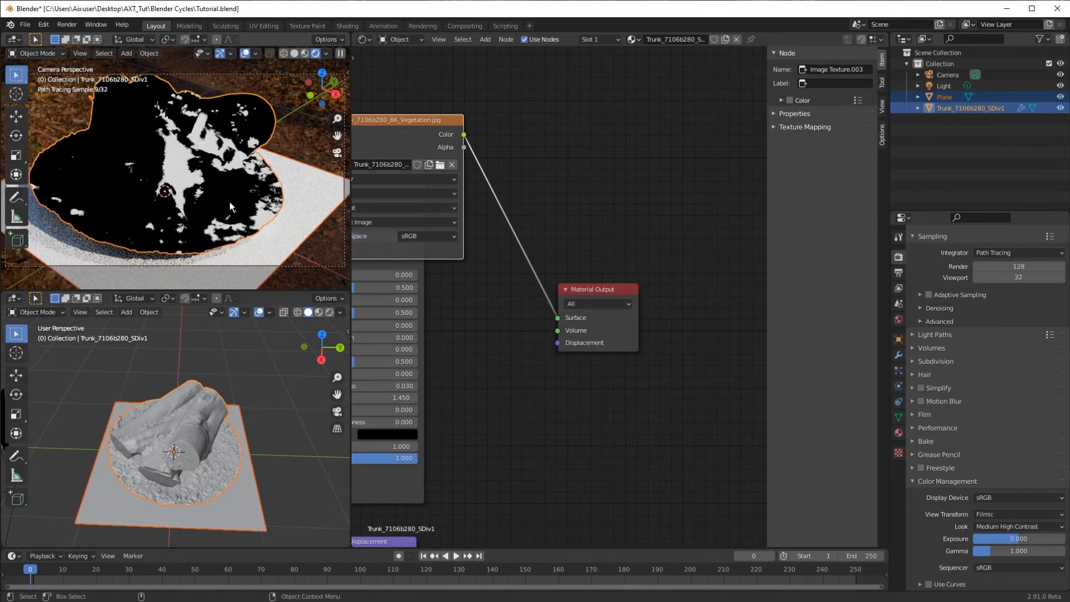
middle_click_drag(564, 275, 637, 283)
left_click_drag(469, 131, 399, 88)
left_click_drag(497, 186, 631, 327)
middle_click_drag(562, 200, 642, 267)
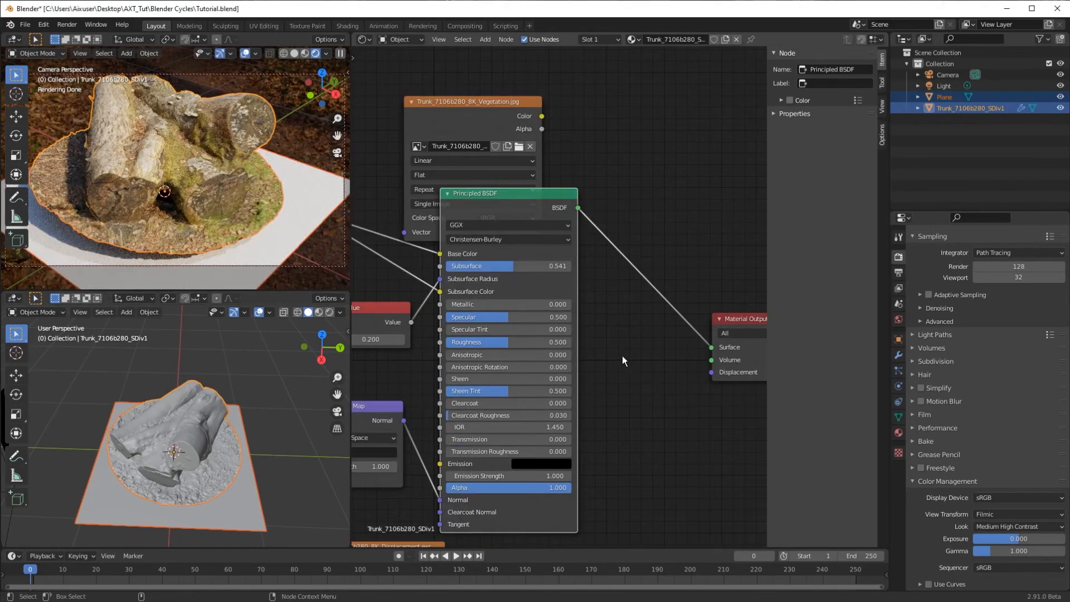
Spread out the vegetation texture, Principled BSDF, Material Output and displacement nodes to make room in the node tree.
middle_click_drag(643, 372, 625, 332)
key("n")
middle_click_drag(708, 346, 755, 368)
scroll(744, 355, "up", 3, "alt")
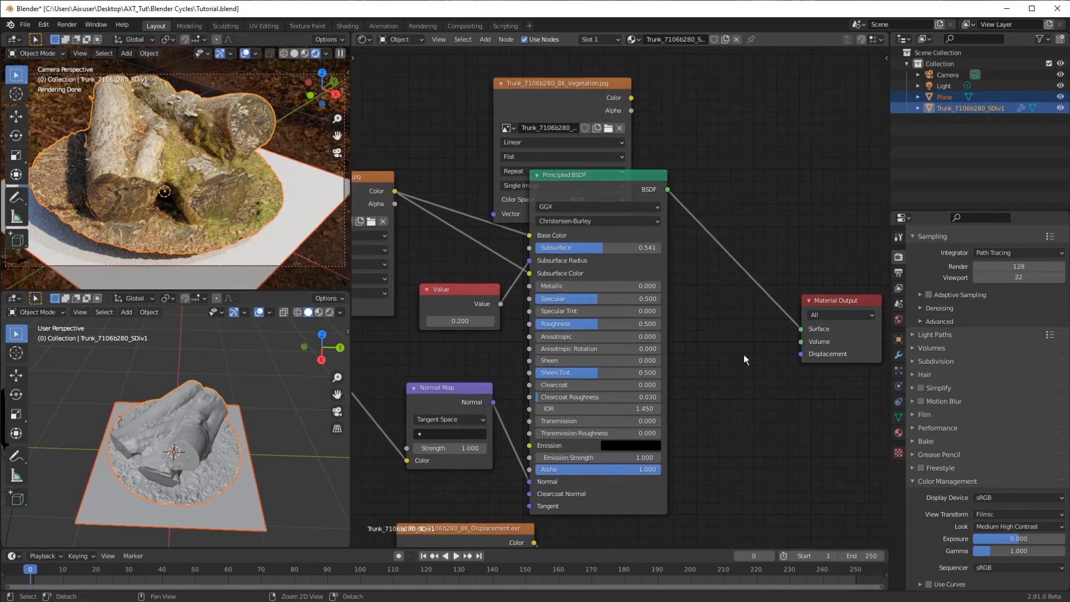
scroll(740, 355, "down", 8)
left_click_drag(595, 190, 475, 120)
left_click_drag(637, 248, 675, 238)
left_click_drag(735, 305, 729, 211)
left_click(619, 443)
left_click_drag(619, 443, 768, 451)
left_click_drag(721, 218, 809, 286)
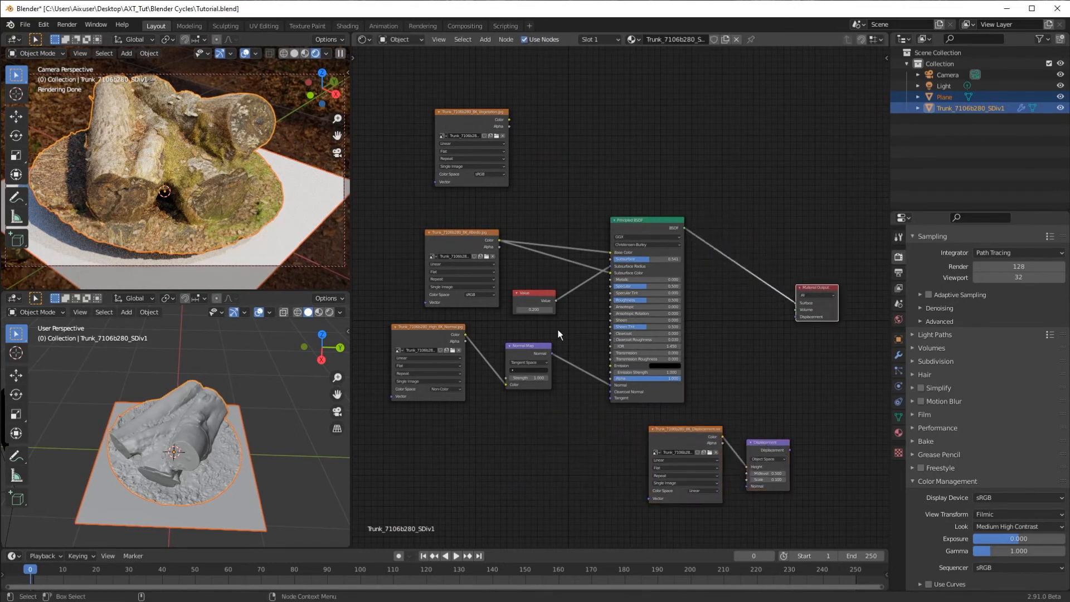
Reposition the albedo, Value, Normal Map and normal texture nodes so they sit clear of each other.
left_click_drag(447, 249, 452, 230)
left_click_drag(530, 299, 546, 277)
left_click_drag(530, 360, 573, 387)
left_click(454, 341)
left_click_drag(454, 341, 519, 402)
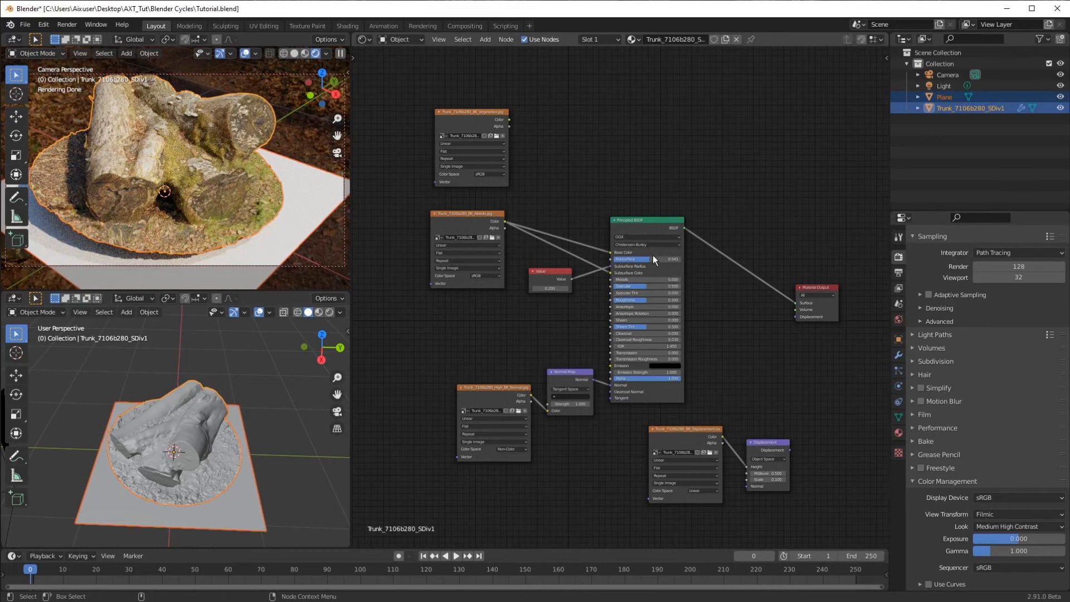
Add a second Principled BSDF node, collapse the original one and place the new node above it.
key("shift+a")
left_click(618, 142)
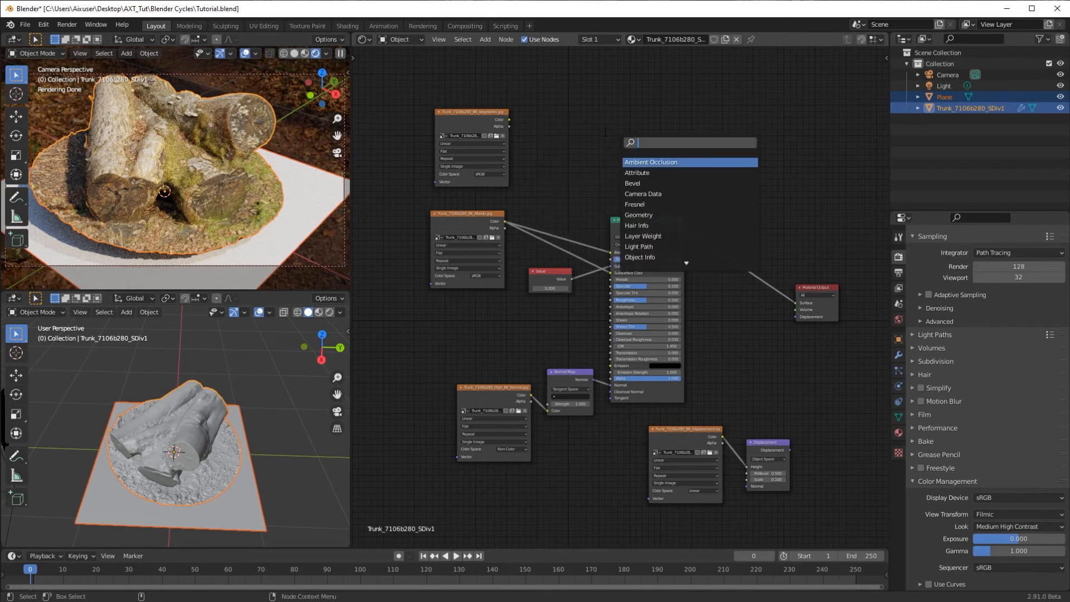
type("pri")
key("Return")
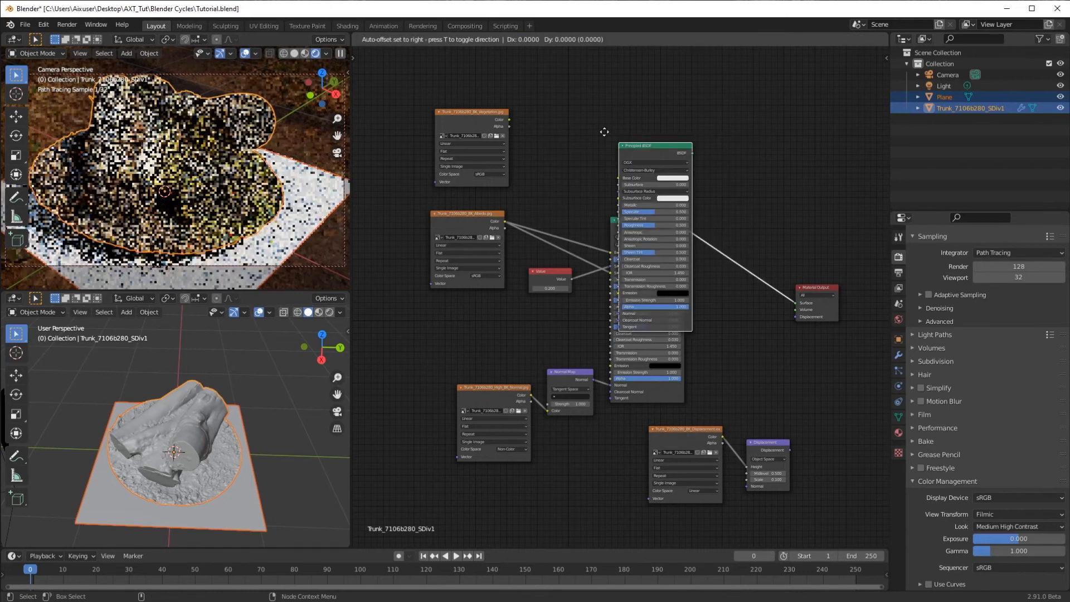
left_click(747, 527)
middle_click_drag(669, 183, 628, 213)
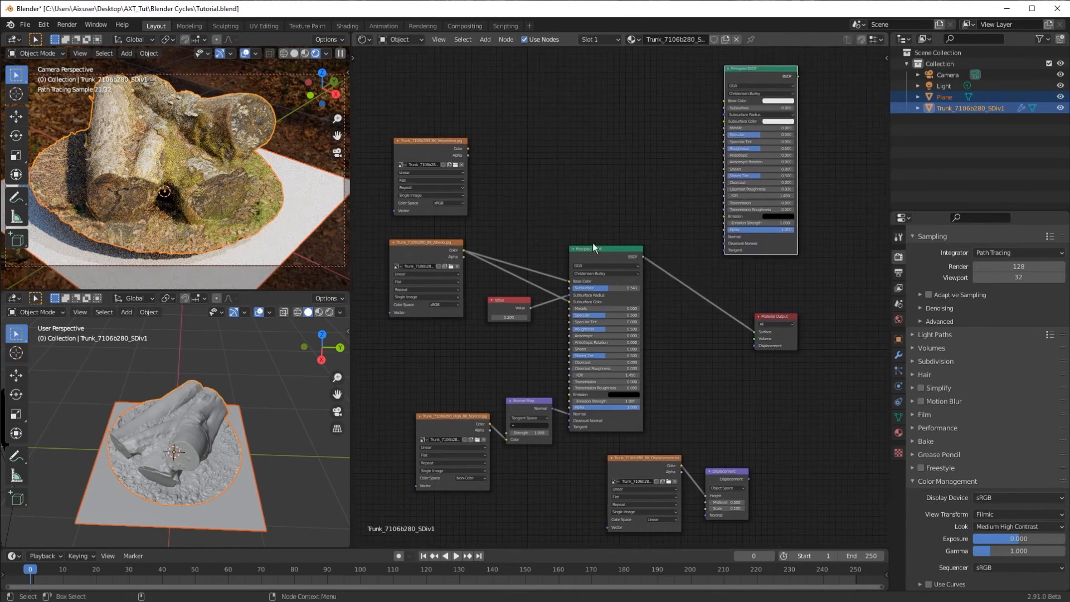
left_click(573, 249)
left_click_drag(607, 231, 628, 331)
left_click_drag(757, 71, 598, 87)
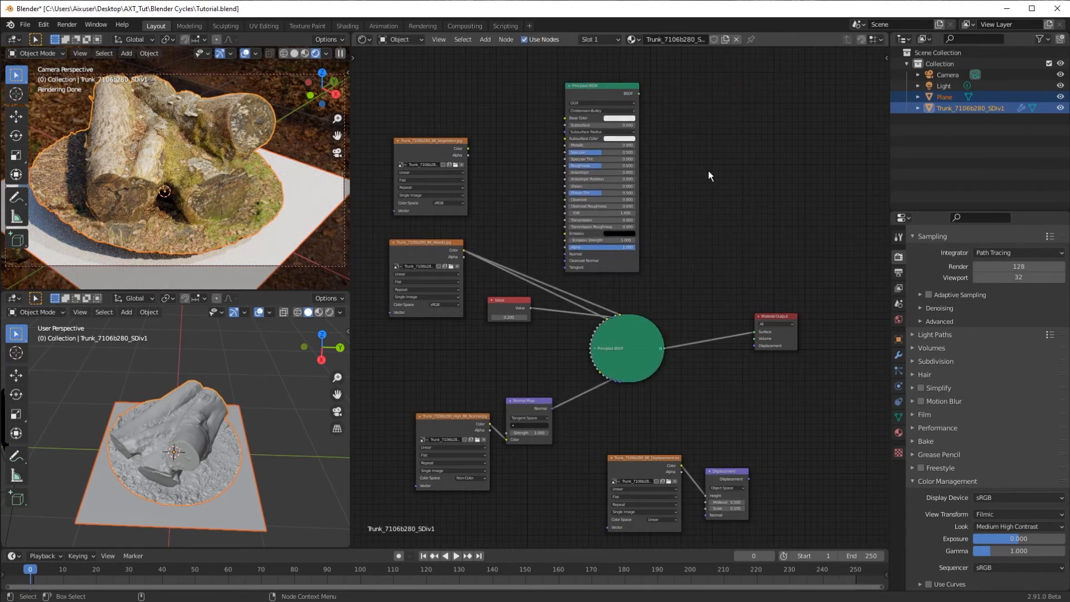
Add a Mix Shader node between the shaders and the Material Output, and make the new Principled BSDF's Base Color orange.
key("shift+a")
type("mix")
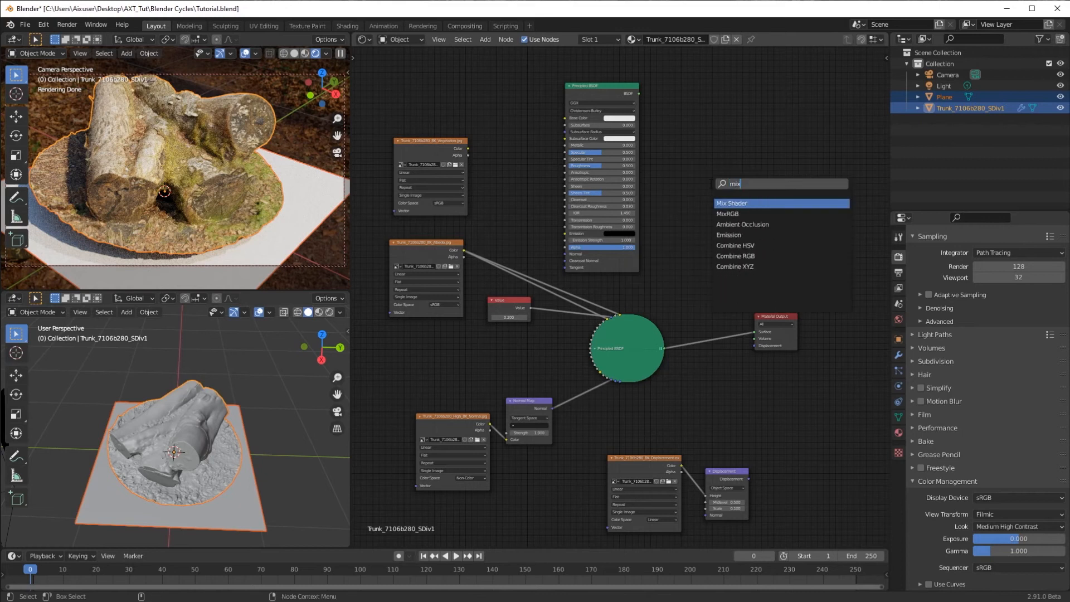
left_click(746, 203)
left_click(733, 235)
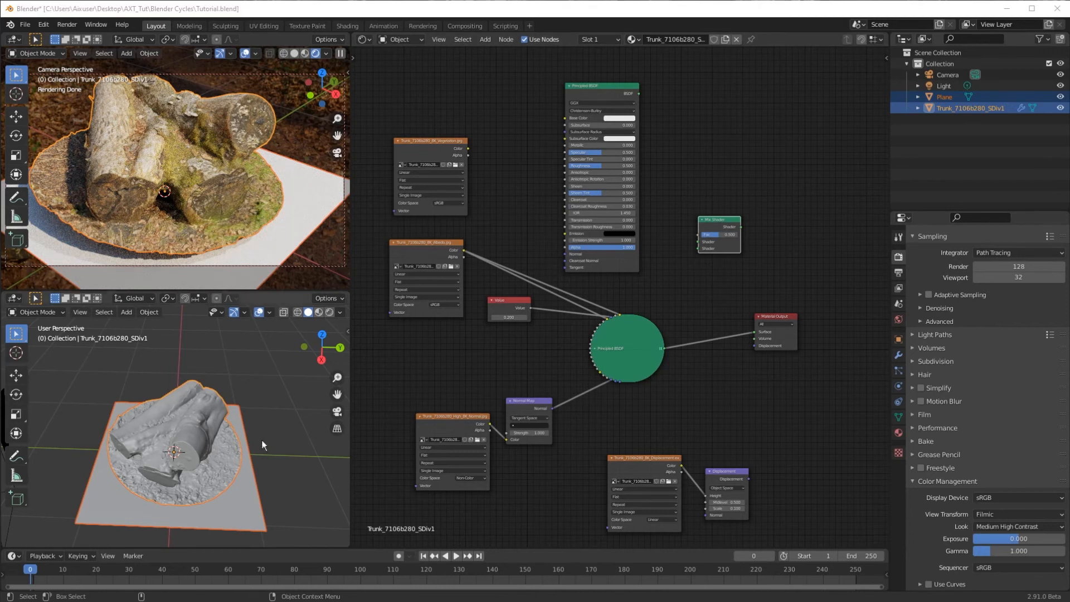
left_click(614, 119)
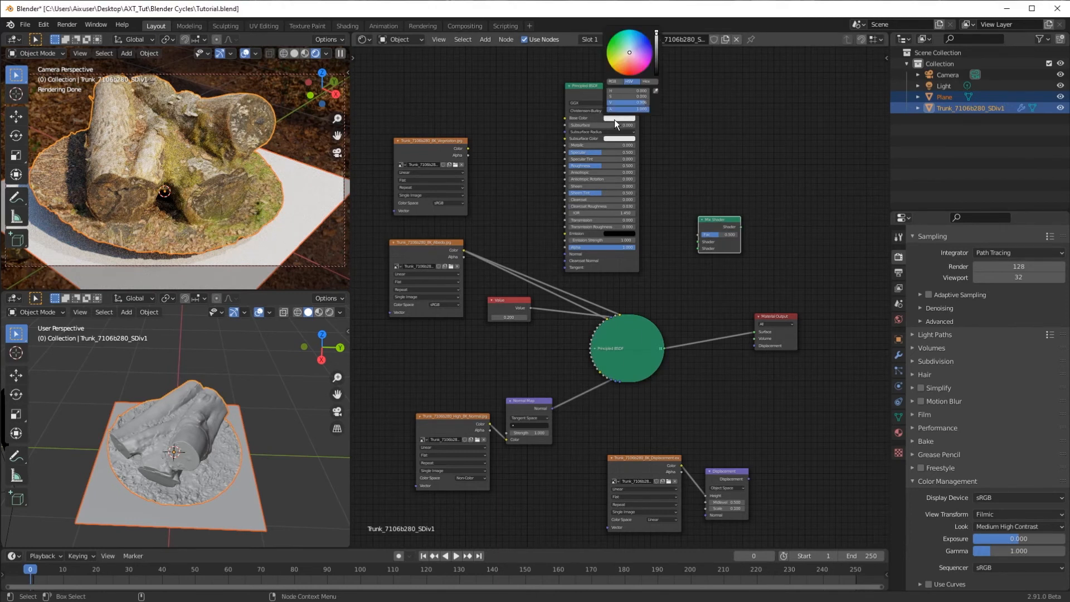
left_click(614, 51)
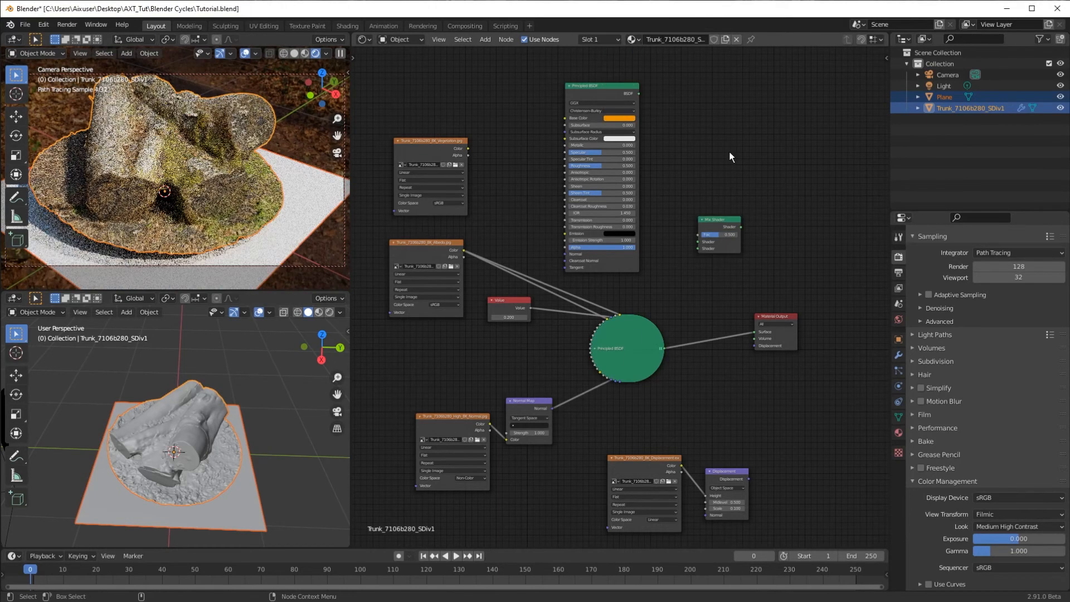
Connect the new Principled BSDF to the Mix Shader's first Shader input, the original to the second, and the mix to Surface.
left_click_drag(662, 348, 698, 242)
left_click_drag(639, 93, 698, 241)
left_click_drag(781, 329, 813, 313)
left_click_drag(741, 227, 790, 314)
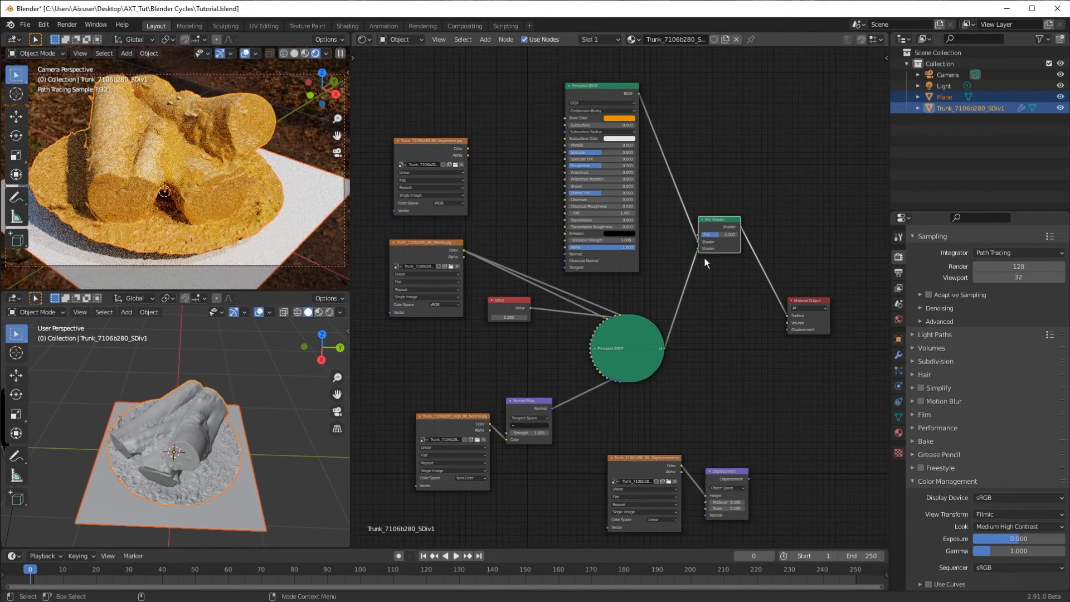
Move the vegetation texture above the Mix Shader and connect its Color output to the Fac input.
left_click_drag(590, 92, 538, 94)
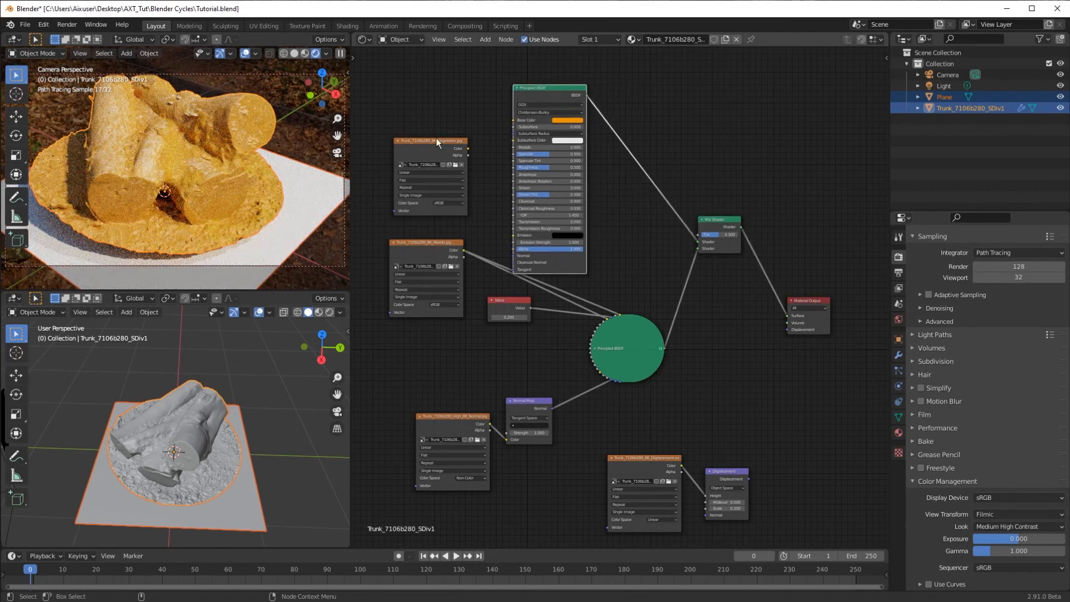
left_click_drag(433, 139, 408, 101)
left_click_drag(551, 86, 549, 78)
left_click_drag(408, 134, 719, 98)
middle_click_drag(793, 157, 685, 194)
left_click_drag(632, 257, 666, 257)
scroll(669, 270, "up", 2)
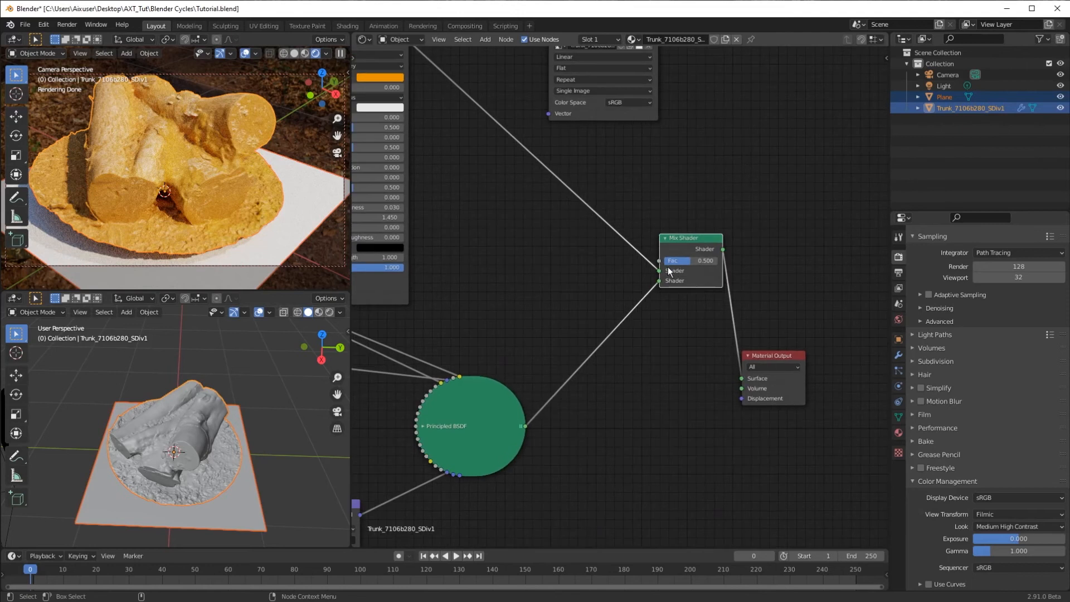
middle_click_drag(708, 180, 593, 288)
left_click_drag(543, 130, 548, 370)
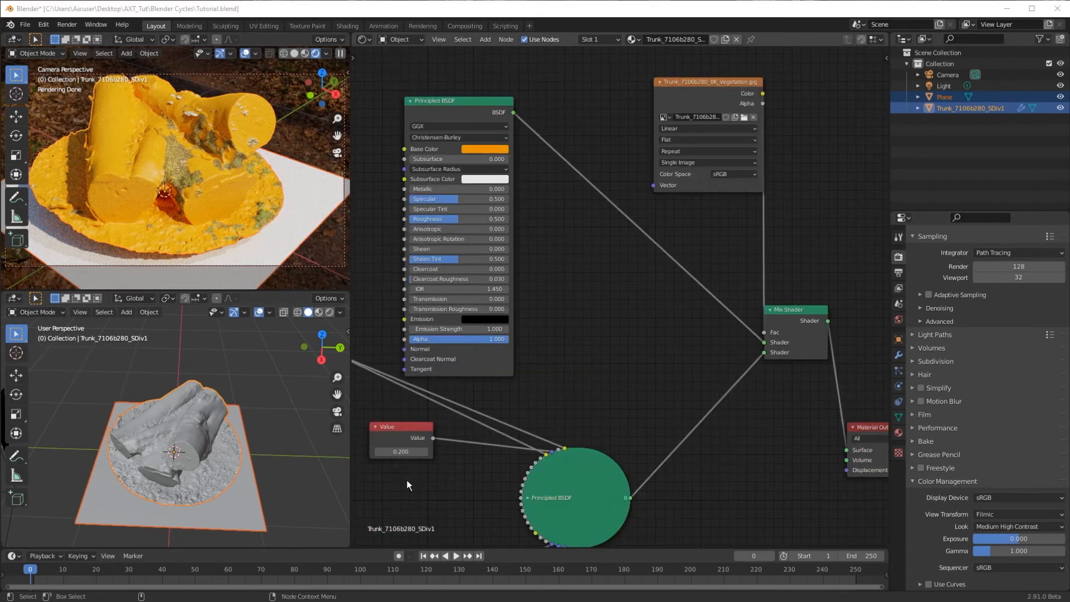
left_click(620, 307)
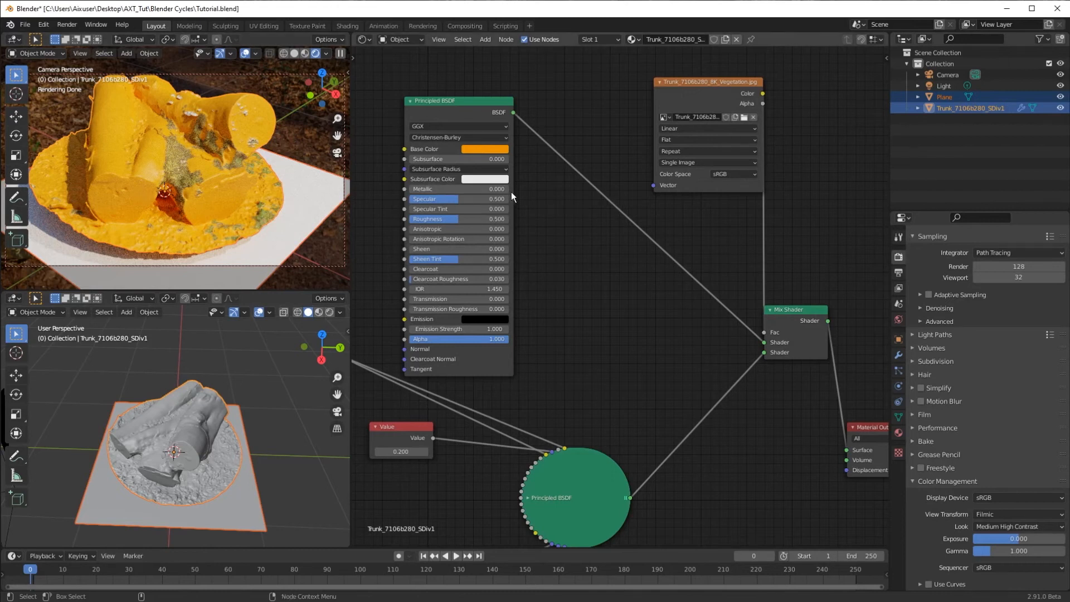
Connect the albedo Color to the new Principled BSDF's Base Color and the Normal Map output to its Normal input.
middle_click_drag(577, 337, 742, 326)
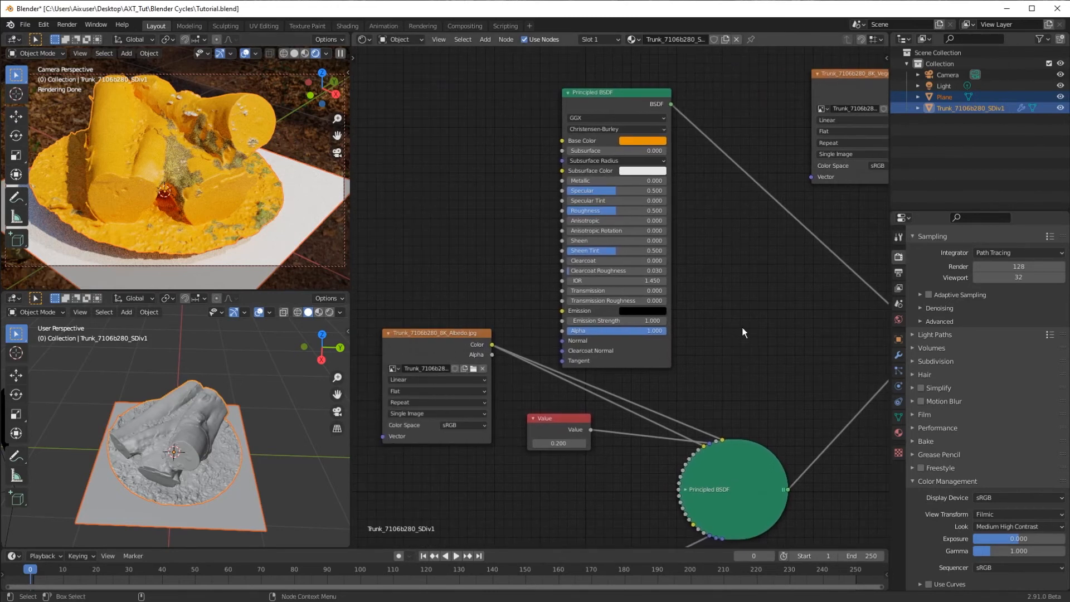
left_click_drag(492, 345, 562, 141)
middle_click_drag(534, 527, 555, 377)
left_click_drag(626, 421, 614, 190)
middle_click_drag(533, 332, 548, 502)
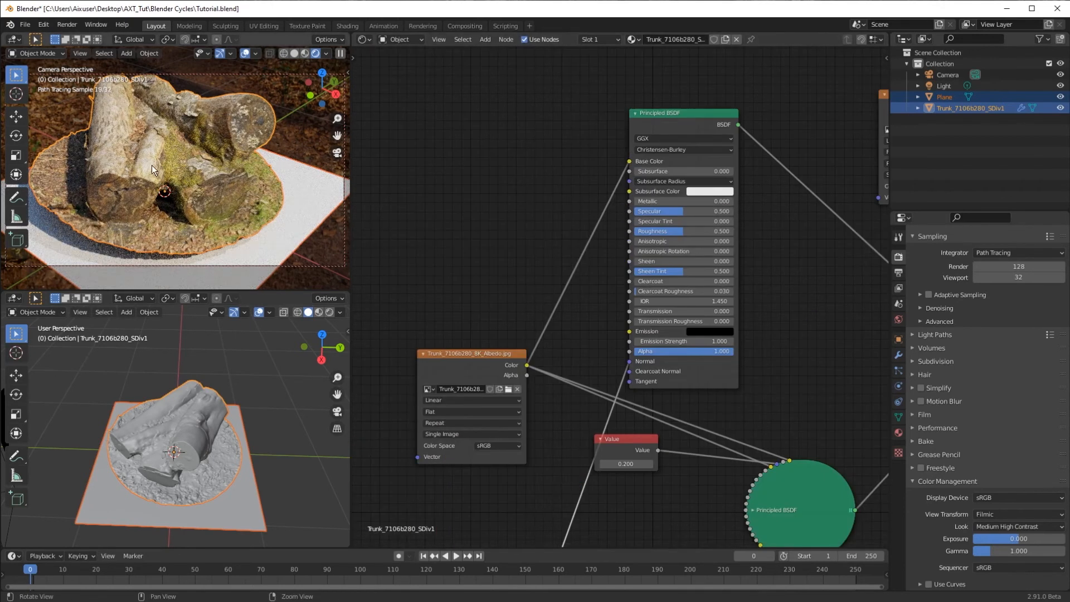
Examine the masked subsurface effect on the moss and bark up close in the rendered camera view.
scroll(166, 169, "up", 6)
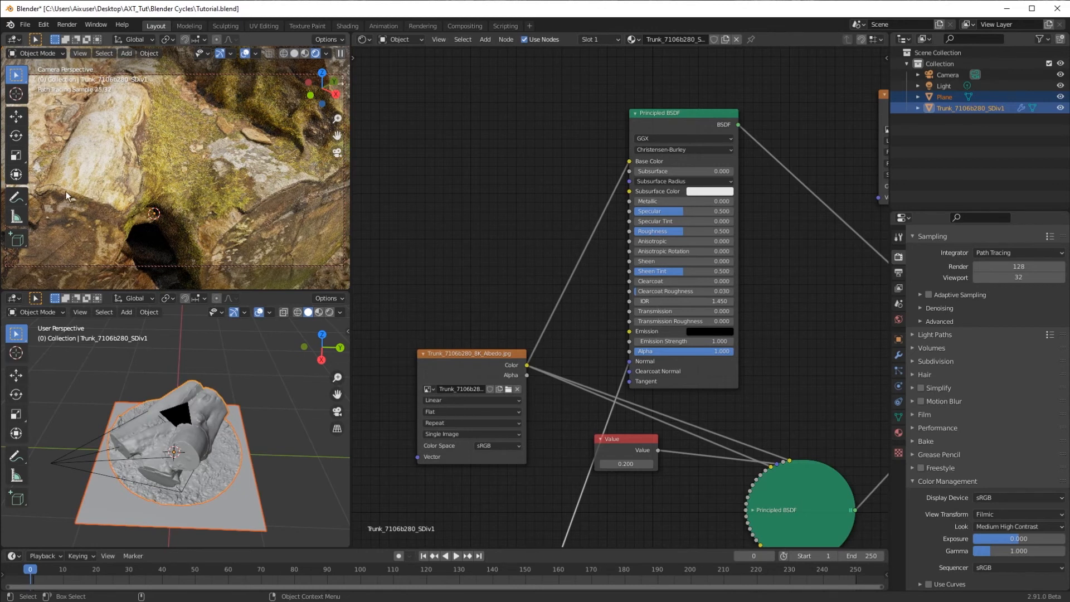
scroll(102, 189, "up", 3)
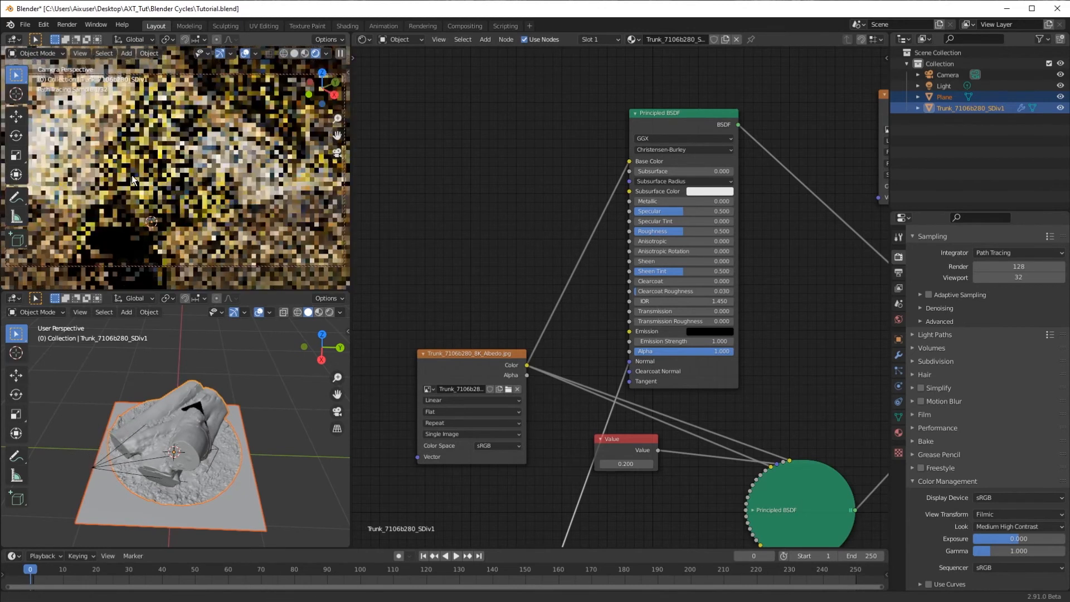
scroll(133, 177, "up", 2)
scroll(161, 212, "down", 6)
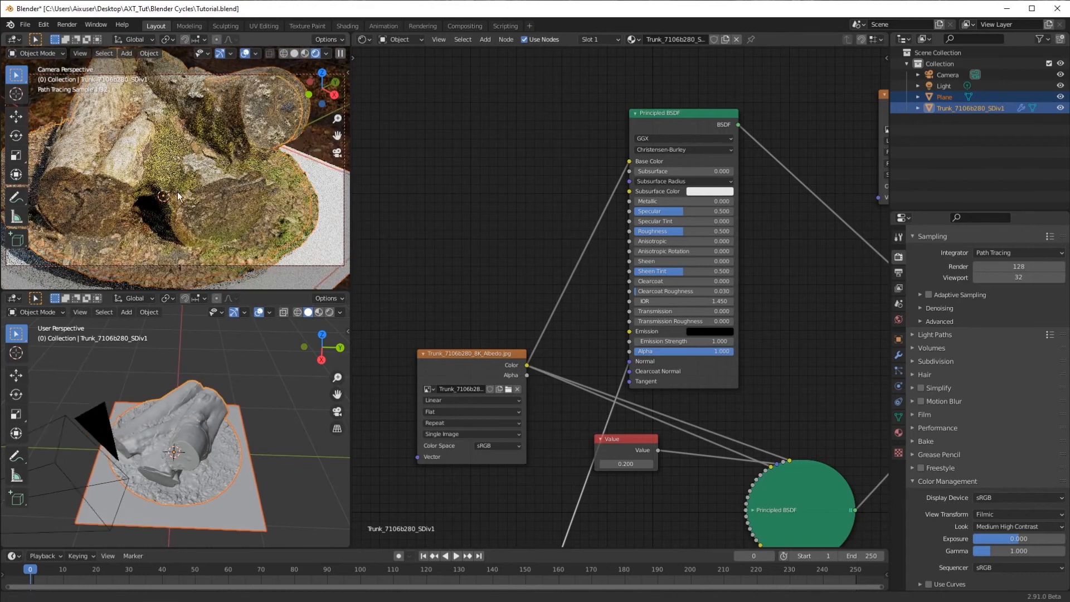
scroll(178, 192, "down", 2)
Add Trunk_7106b280_8K_Roughness.jpg from the file folder to the node tree as an image texture above the albedo texture.
middle_click_drag(550, 212, 481, 203)
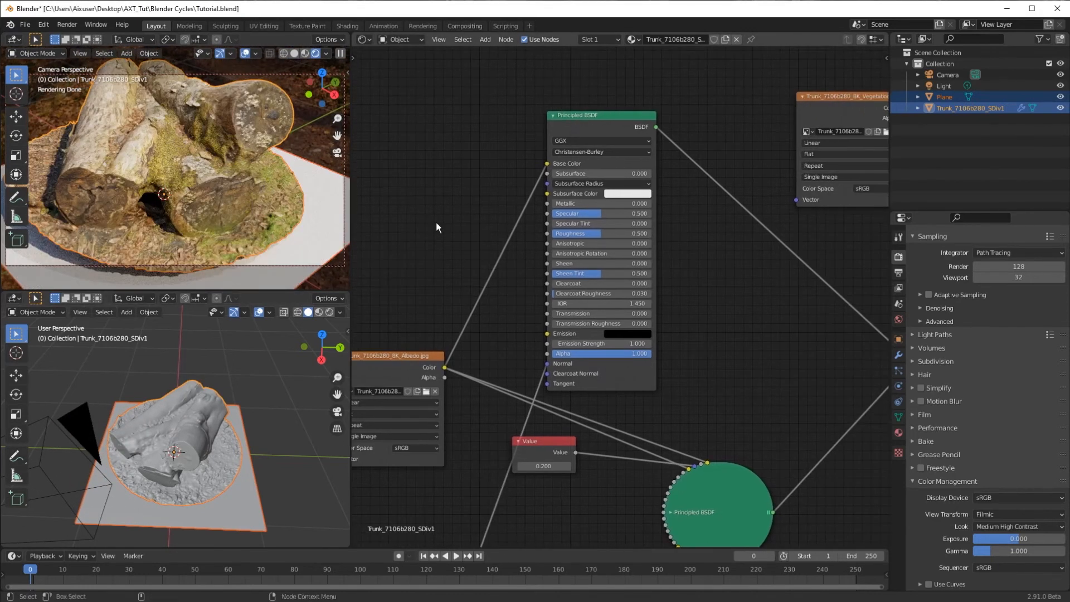
scroll(439, 223, "down", 3)
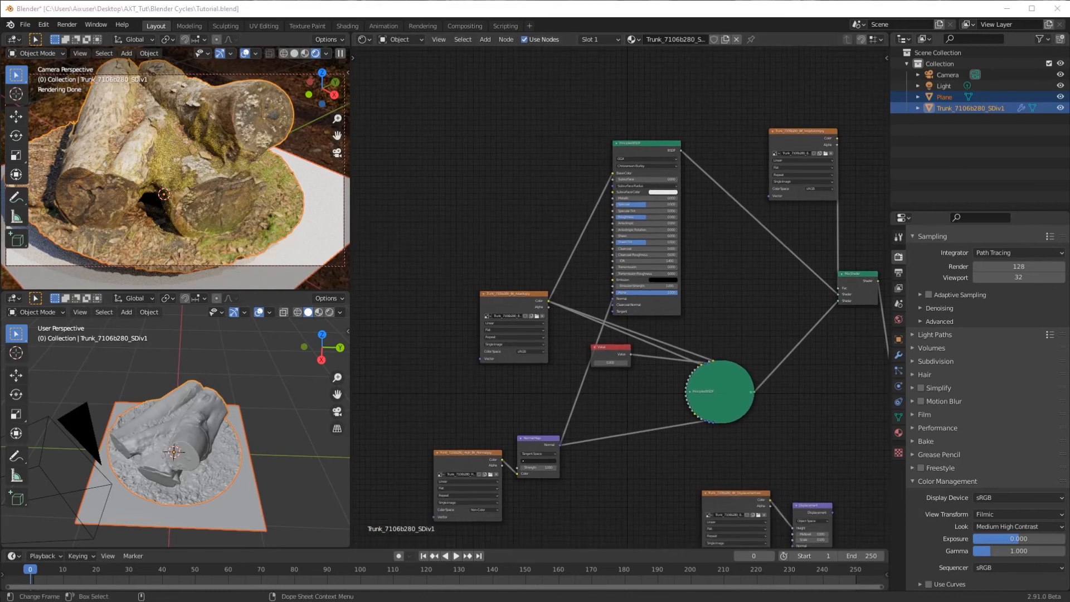
key("alt+Tab")
left_click_drag(320, 208, 528, 135)
left_click(405, 191)
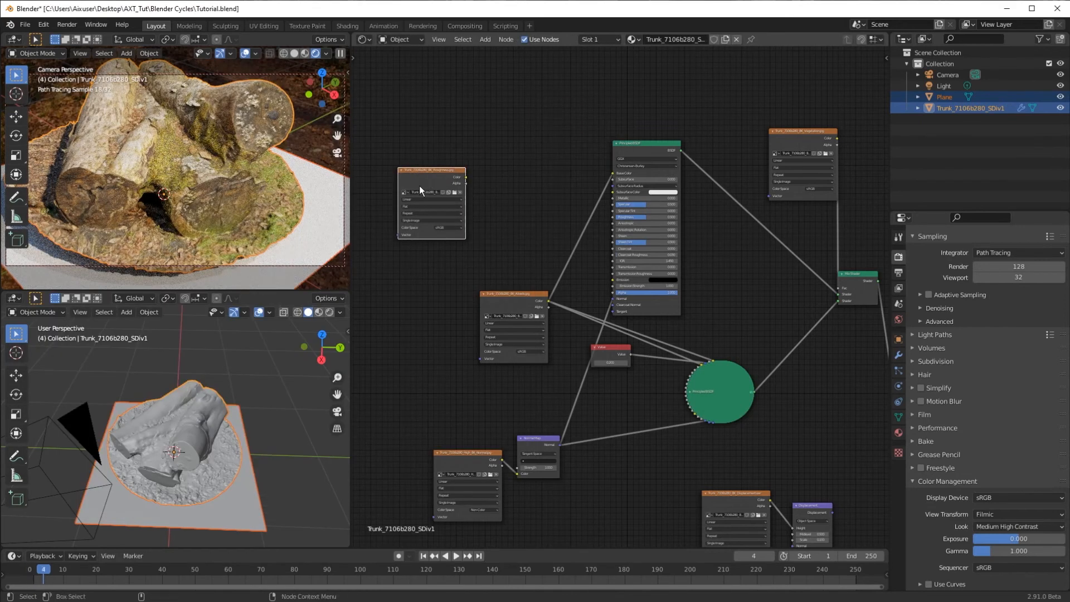
Set the roughness texture's color space to Linear and connect its Color output to the new Principled BSDF's Roughness input.
scroll(429, 203, "up", 2)
middle_click_drag(431, 202, 591, 299)
scroll(548, 344, "up", 1)
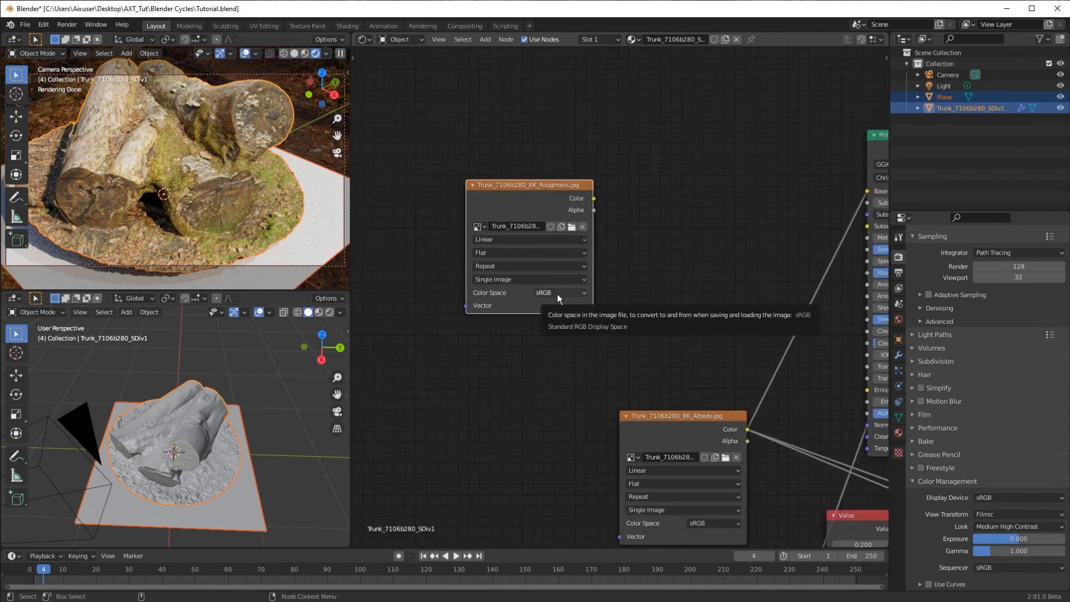
left_click(558, 295)
left_click(563, 316)
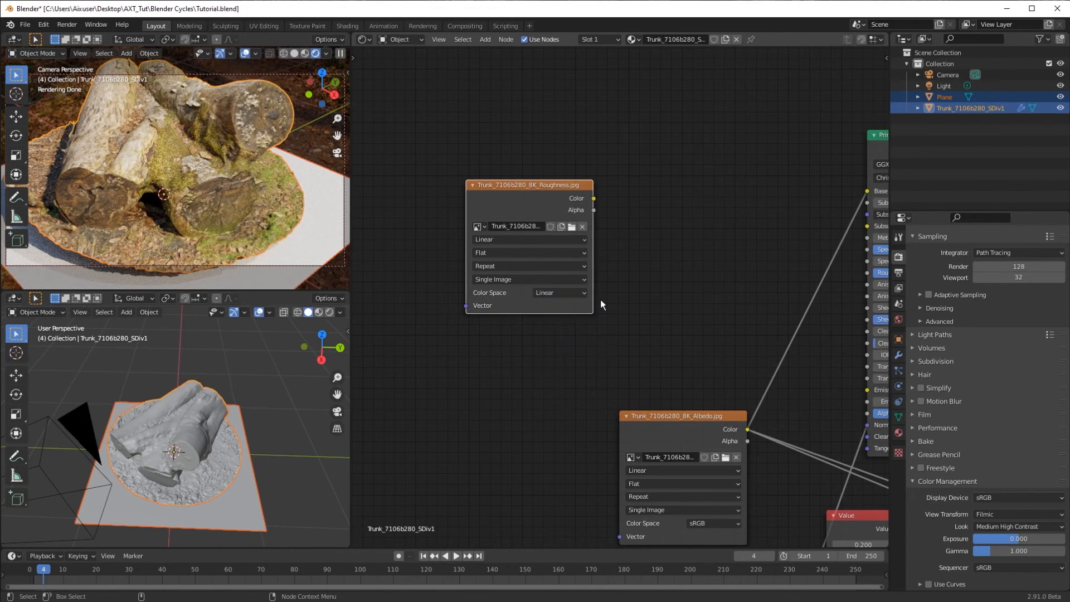
middle_click_drag(672, 289, 540, 279)
left_click_drag(473, 207, 744, 284)
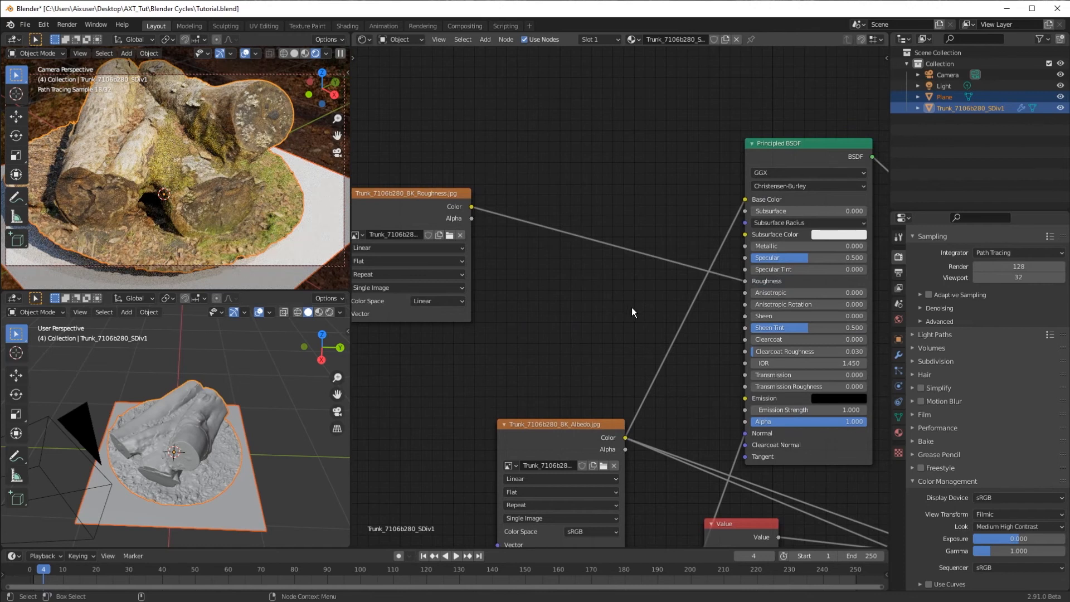
Expand the collapsed Principled BSDF and rearrange it with the roughness, albedo, Value and normal nodes for a tidy layout.
left_click_drag(407, 195, 541, 244)
middle_click_drag(674, 389, 548, 110)
middle_click_drag(780, 356, 654, 322)
left_click(705, 304)
key("h")
left_click_drag(717, 310, 658, 251)
left_click_drag(528, 234, 525, 354)
left_click_drag(605, 379, 534, 320)
left_click_drag(478, 352, 354, 289)
middle_click_drag(424, 329, 580, 333)
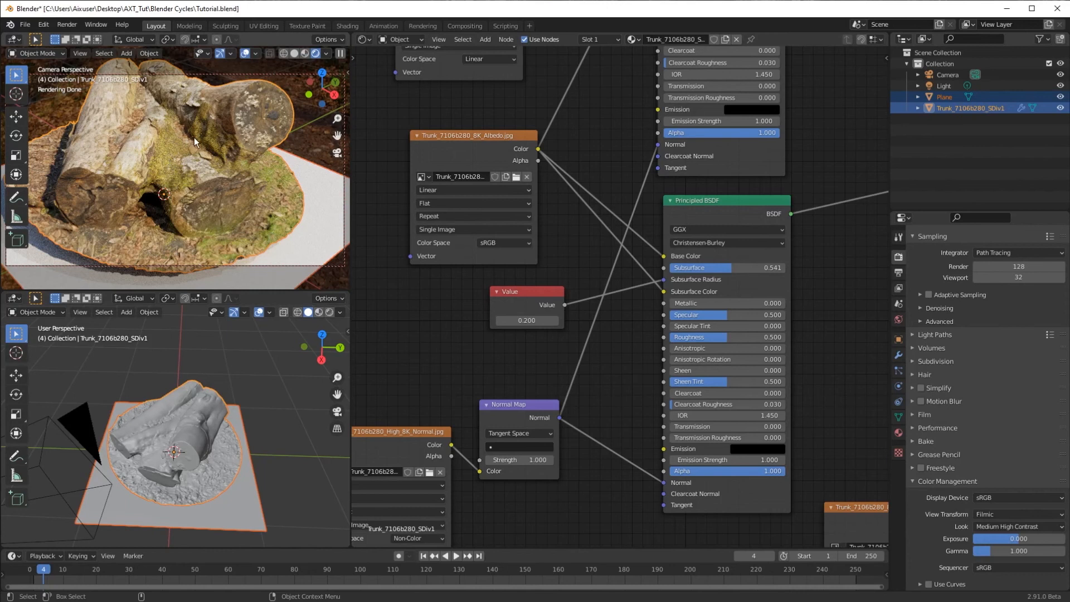
Set Specular to 0 on the Principled BSDF with subsurface scattering and save the file.
left_click_drag(717, 317, 608, 316)
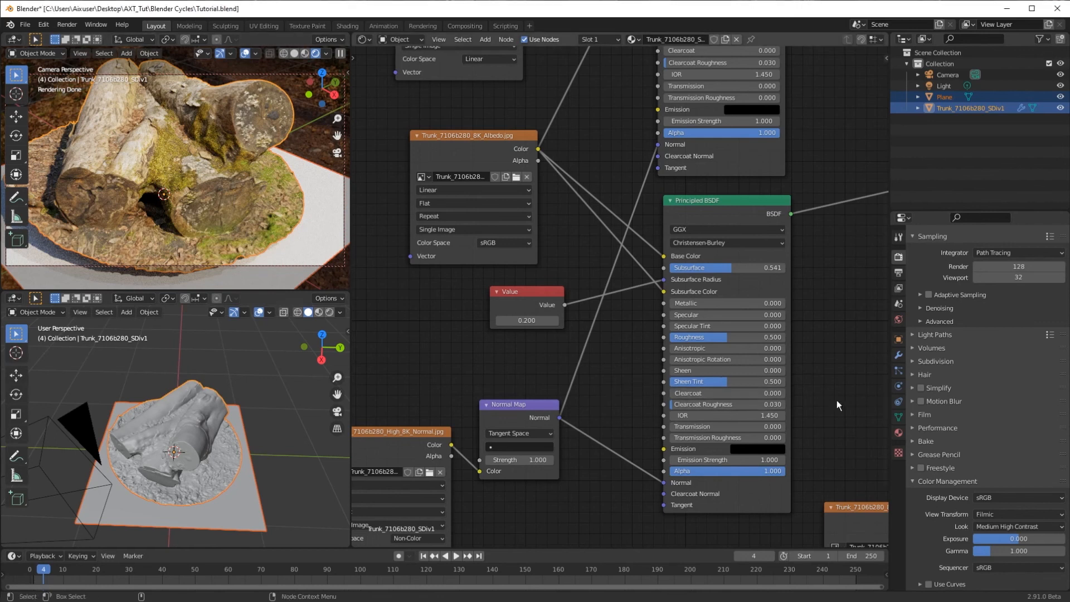
middle_click_drag(829, 403, 611, 412)
scroll(808, 366, "down", 4)
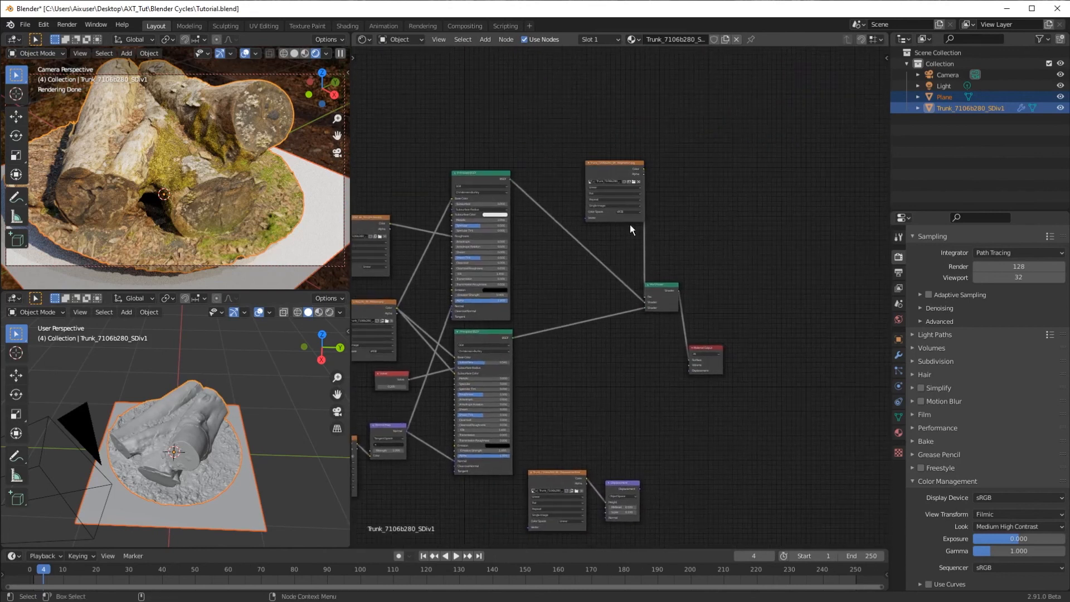
key("ctrl+s")
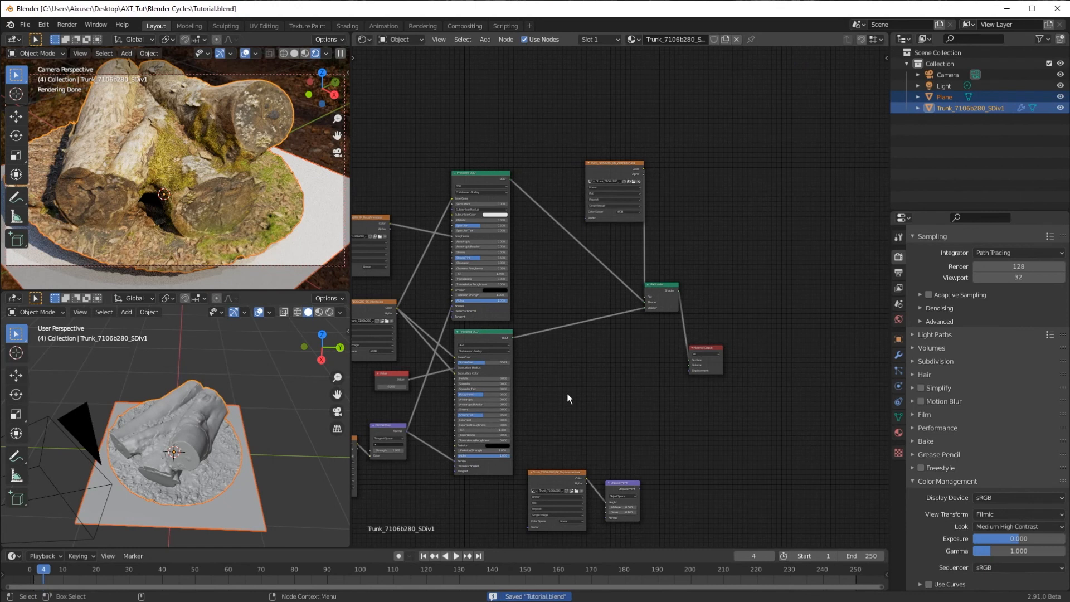
Move the Displacement node closer to its texture and connect its output to the Material Output's Displacement input.
left_click_drag(641, 496, 639, 475)
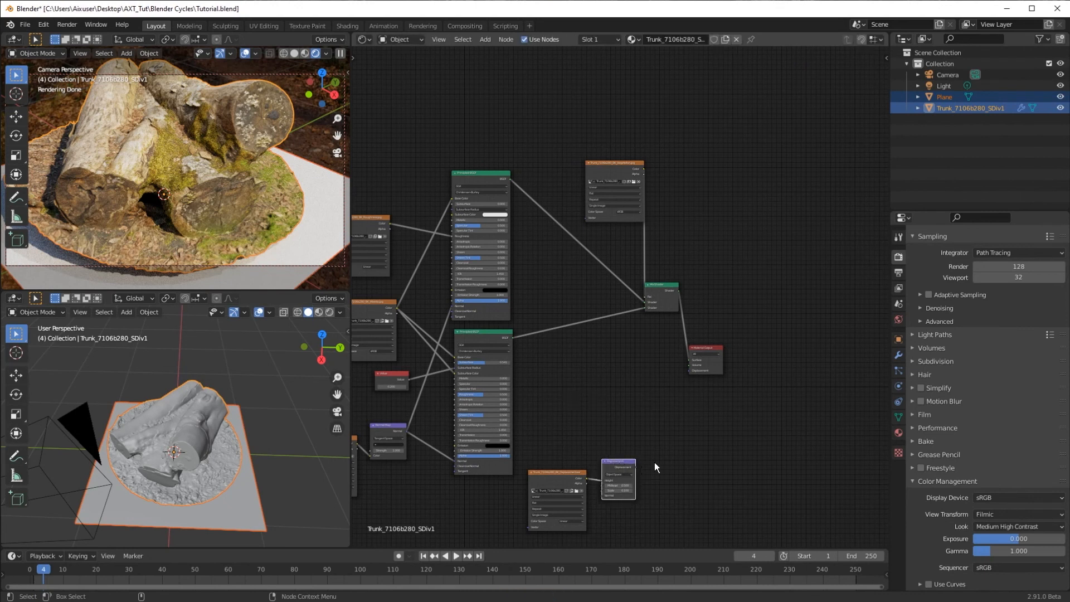
scroll(656, 463, "up", 3)
middle_click_drag(656, 462, 537, 379)
left_click_drag(534, 381, 611, 242)
left_click_drag(575, 304, 587, 306)
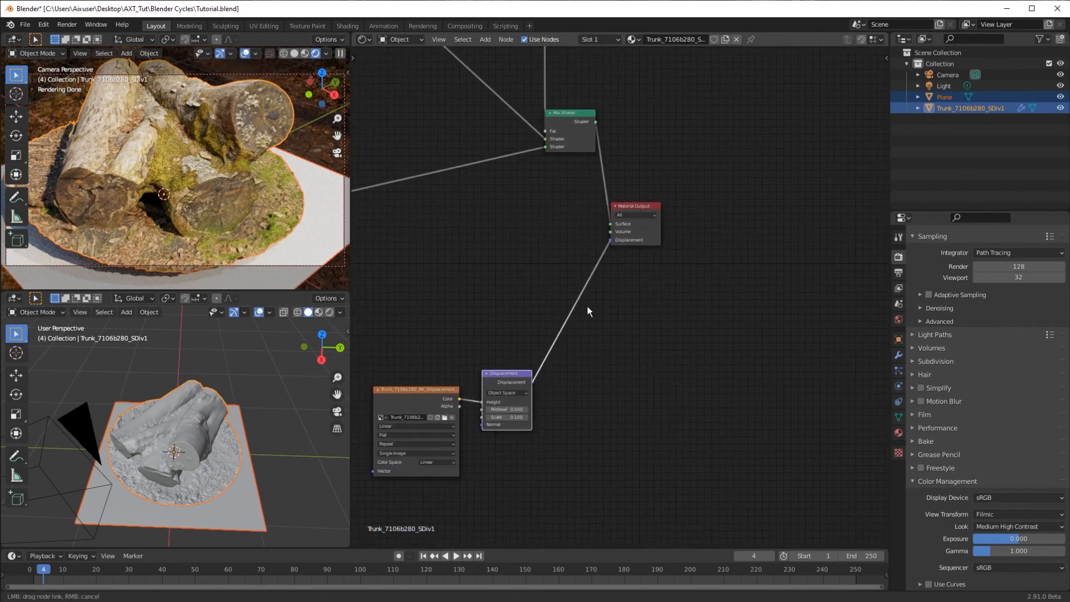
Move the Material Output node farther from the Mix Shader and try a Displacement Scale of 0.05 before setting it to 0.075.
left_click_drag(636, 205, 679, 206)
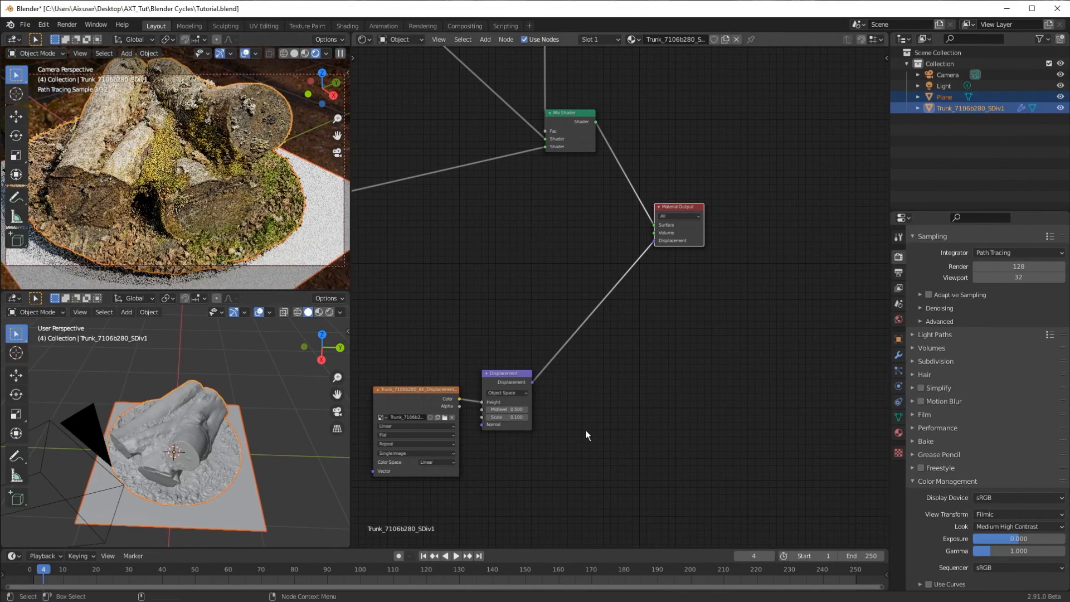
double_click(511, 418)
type("0.05")
key("Return")
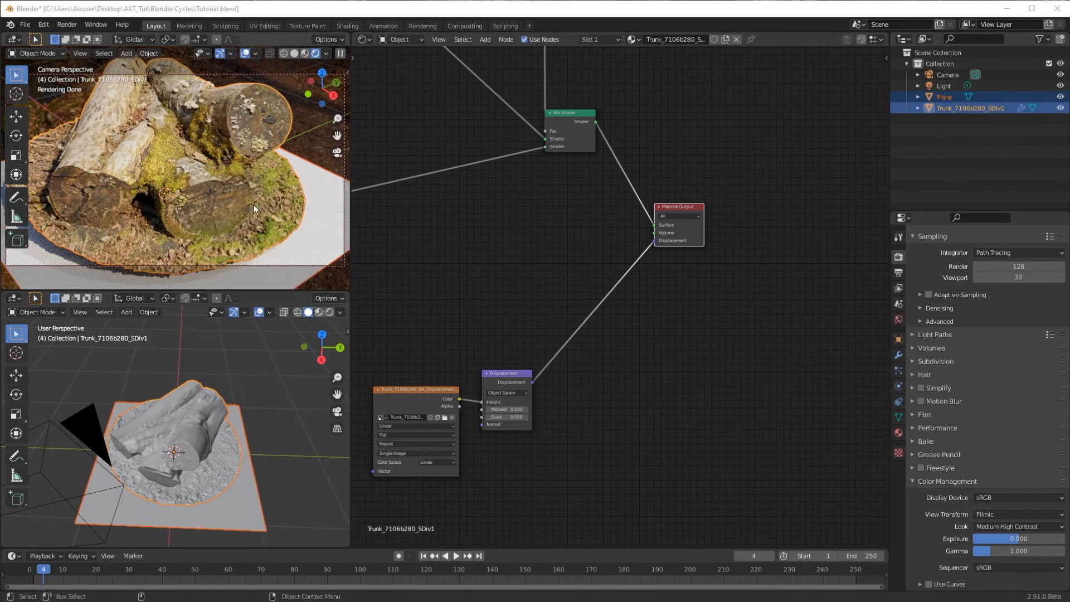
double_click(501, 417)
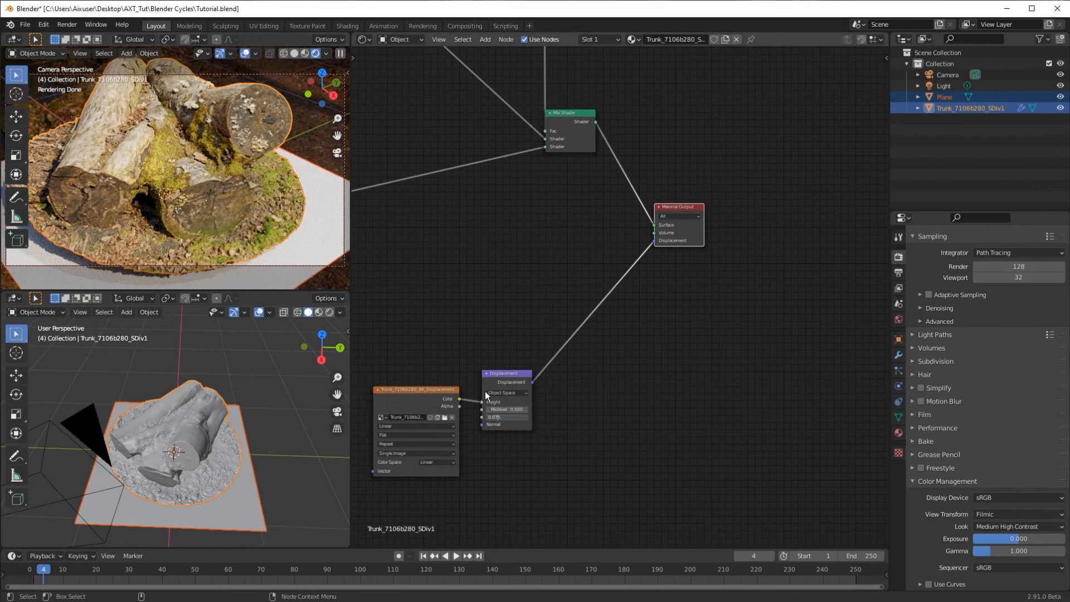
key("Return")
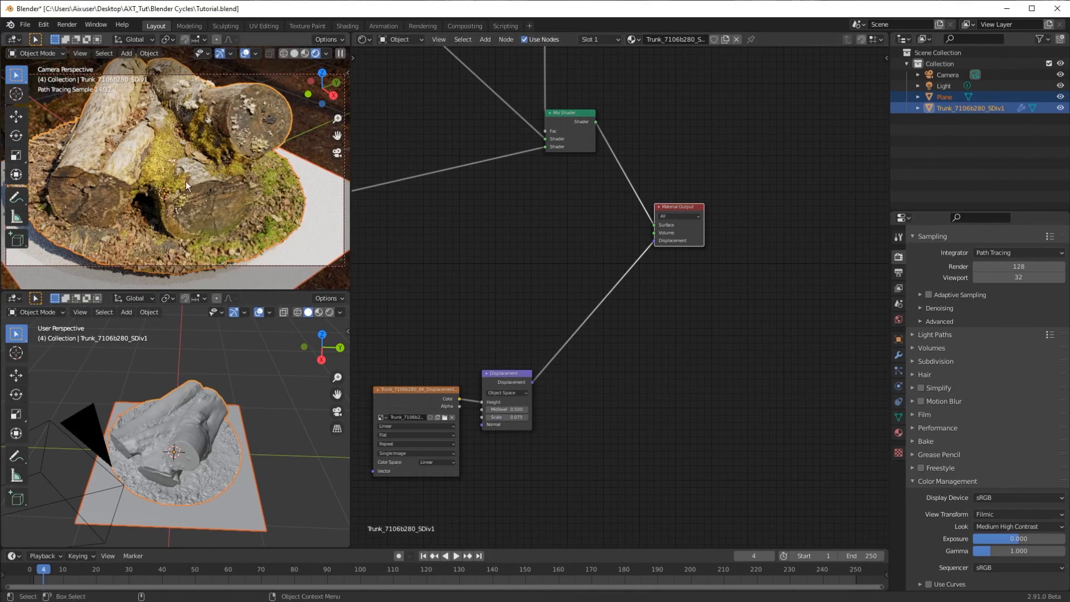
Hide the overlays in the rendered camera viewport and reframe the camera so the whole trunk and its ground disc fit in view.
middle_click_drag(174, 183, 239, 173)
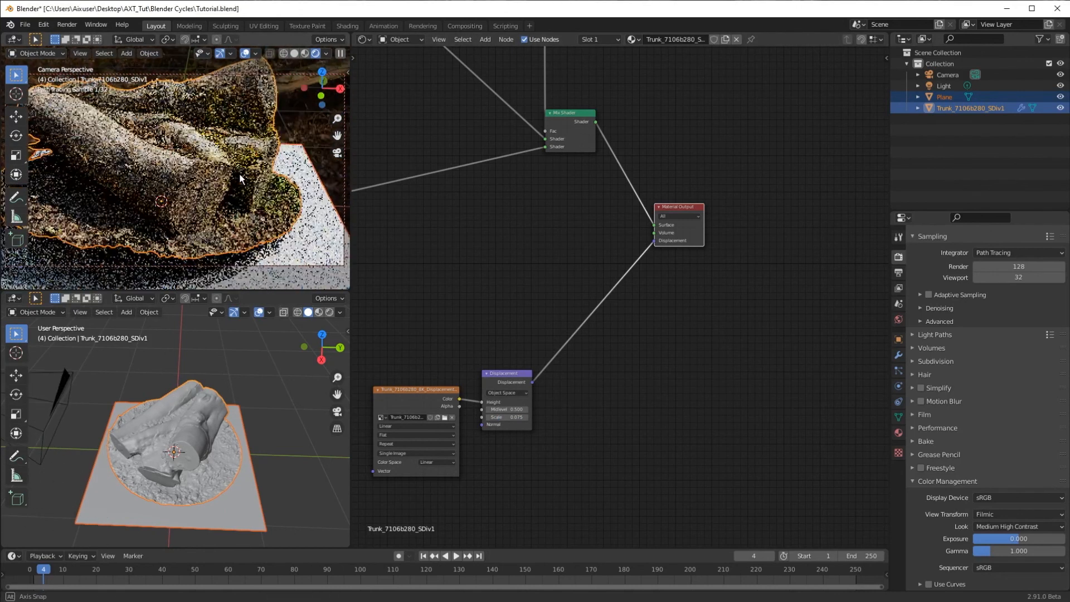
scroll(202, 162, "up", 2)
left_click(245, 53)
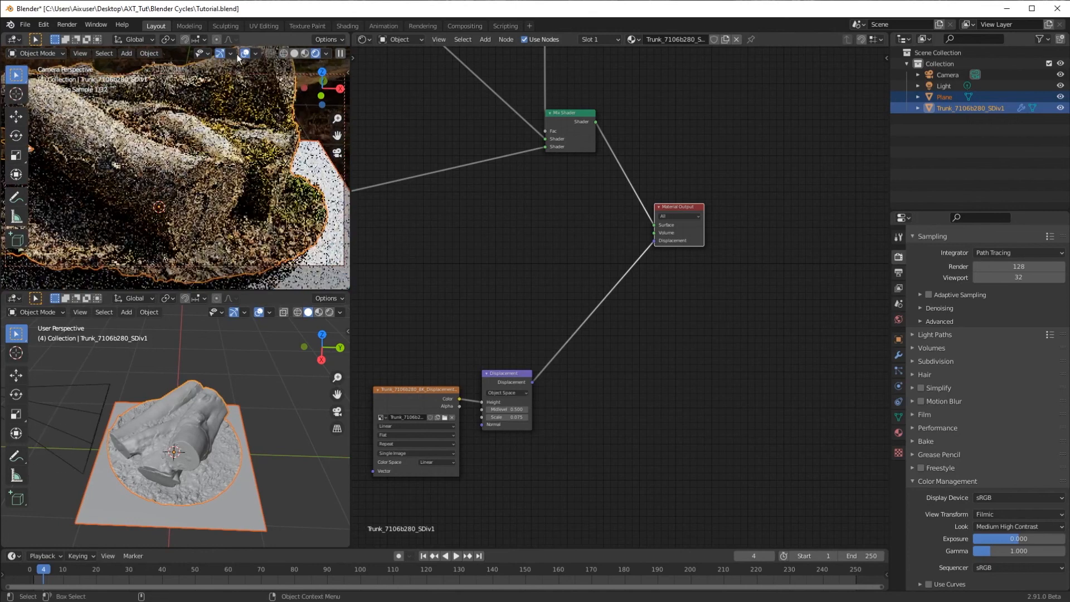
scroll(276, 172, "up", 1)
scroll(276, 172, "up", 1)
scroll(276, 172, "down", 4)
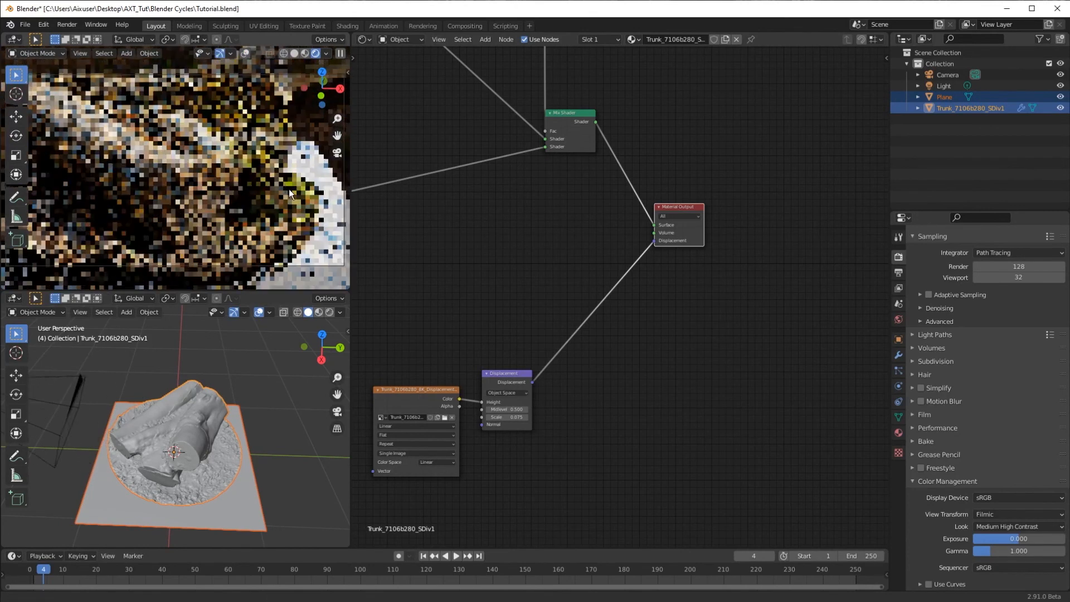
scroll(230, 166, "up", 1)
middle_click_drag(229, 166, 212, 159)
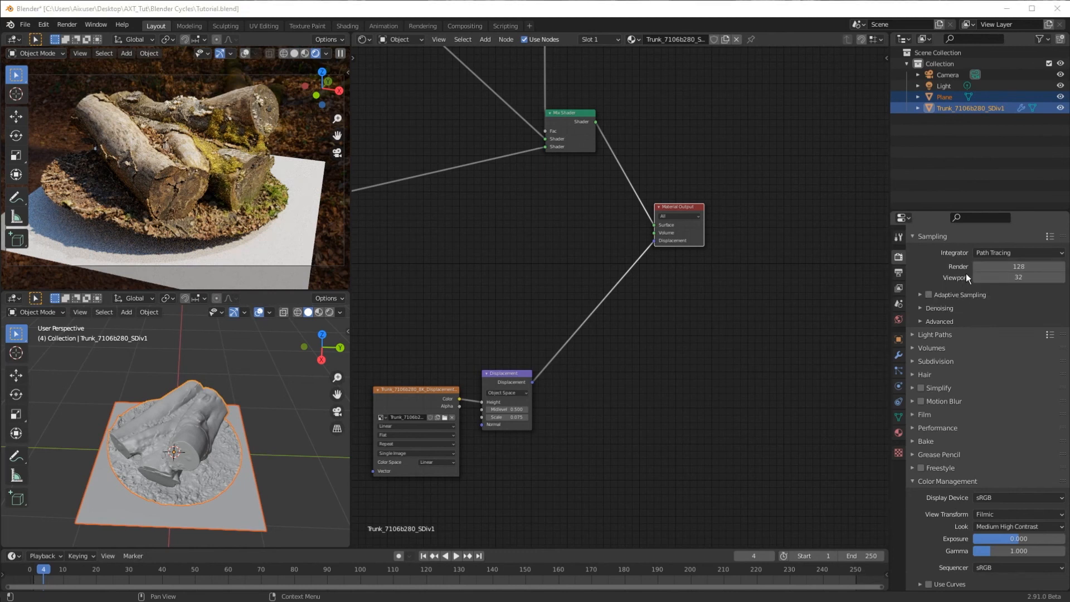
Set the Cycles render sample count to 200.
left_click(1029, 266)
type("200")
key("Return")
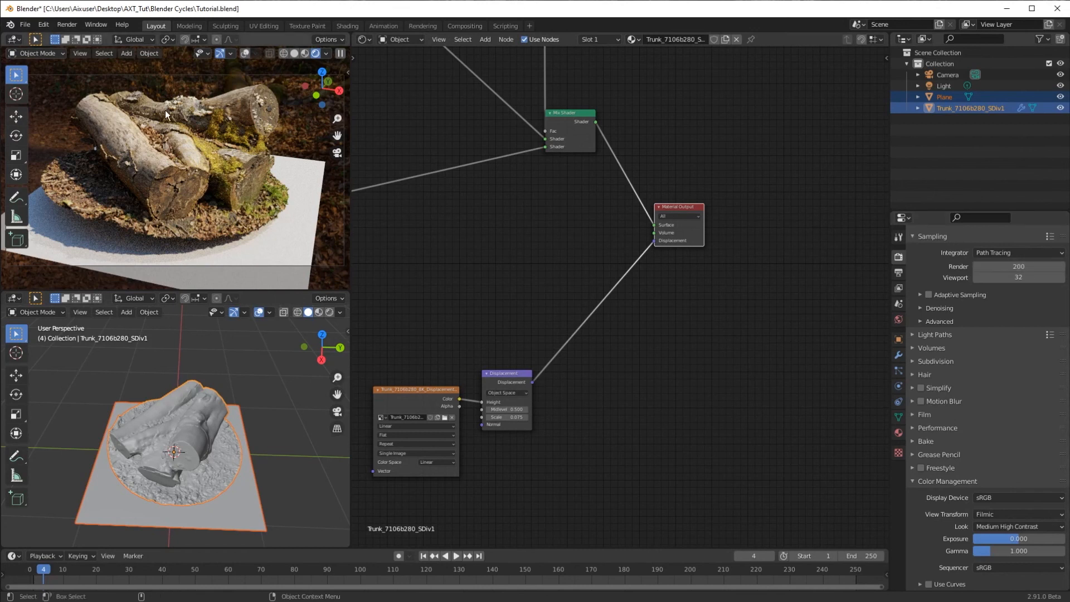
Switch the camera viewport to Material Preview shading and render the still image from the camera.
left_click(306, 54)
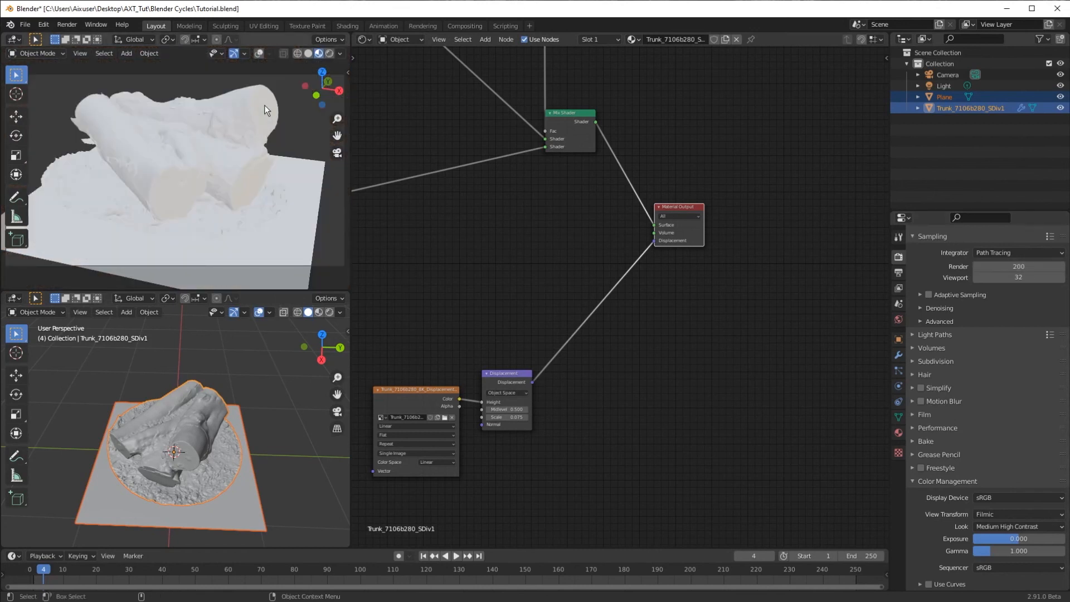
left_click(70, 25)
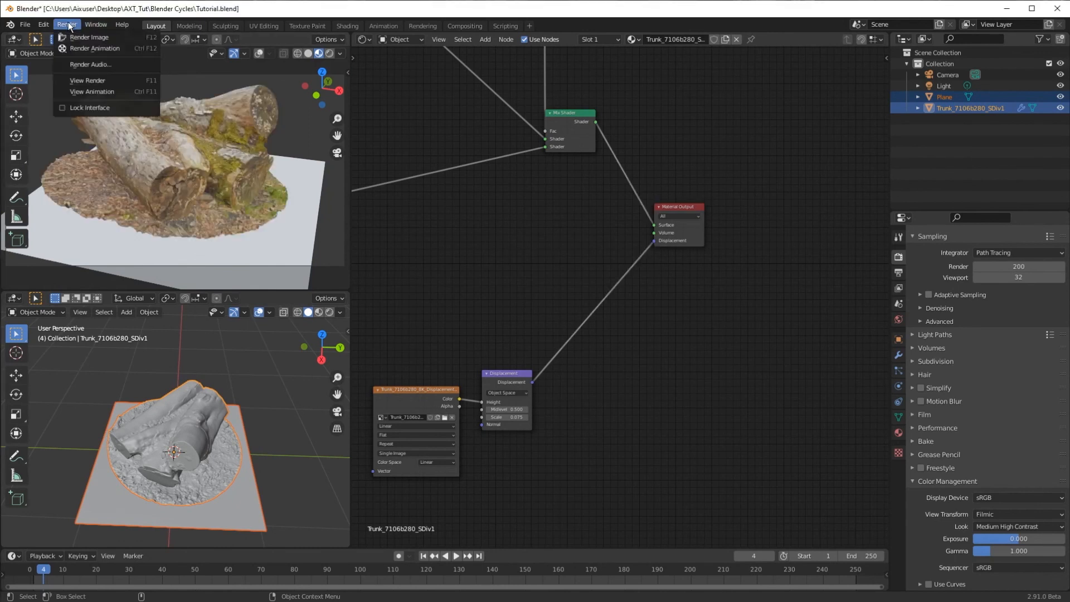
left_click(72, 35)
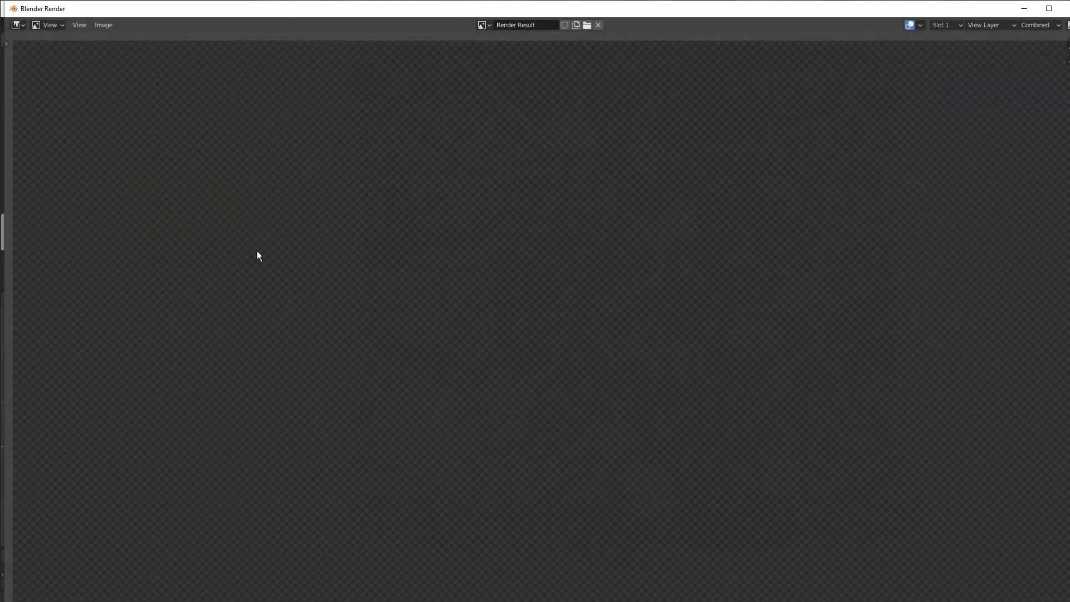